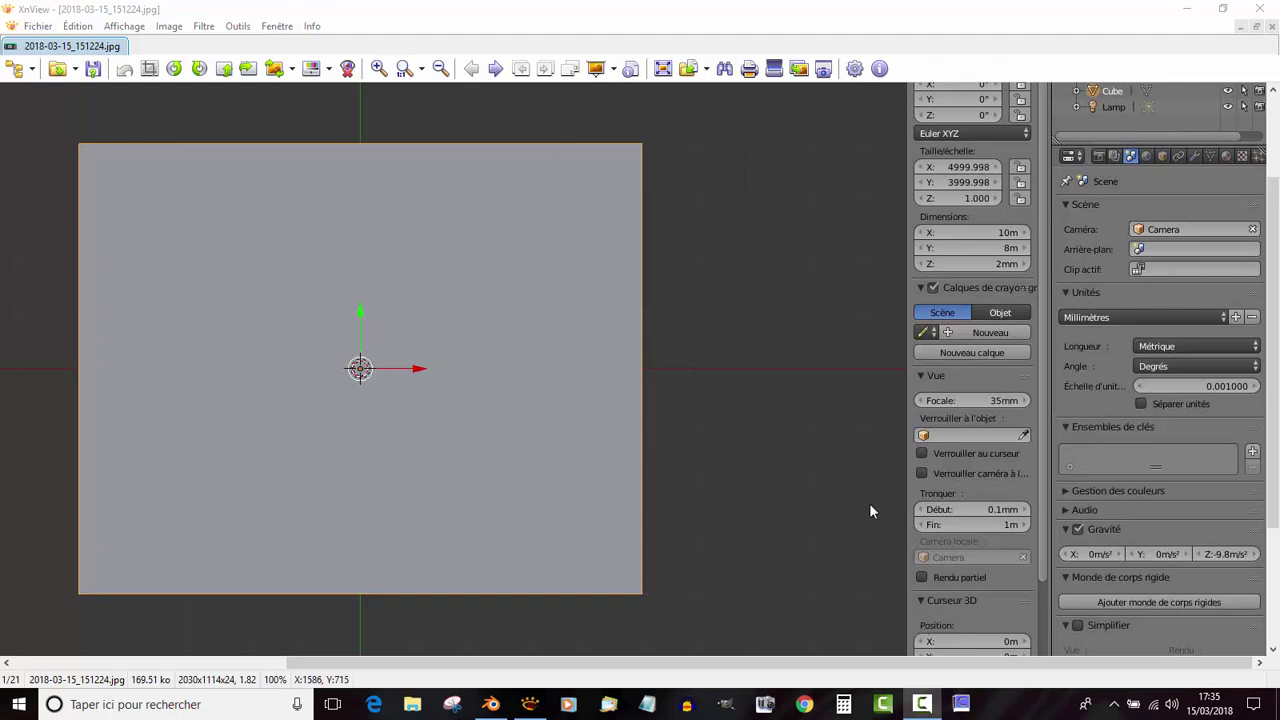
Step: Switch to Blender and delete the existing cube from the scene
click(499, 705)
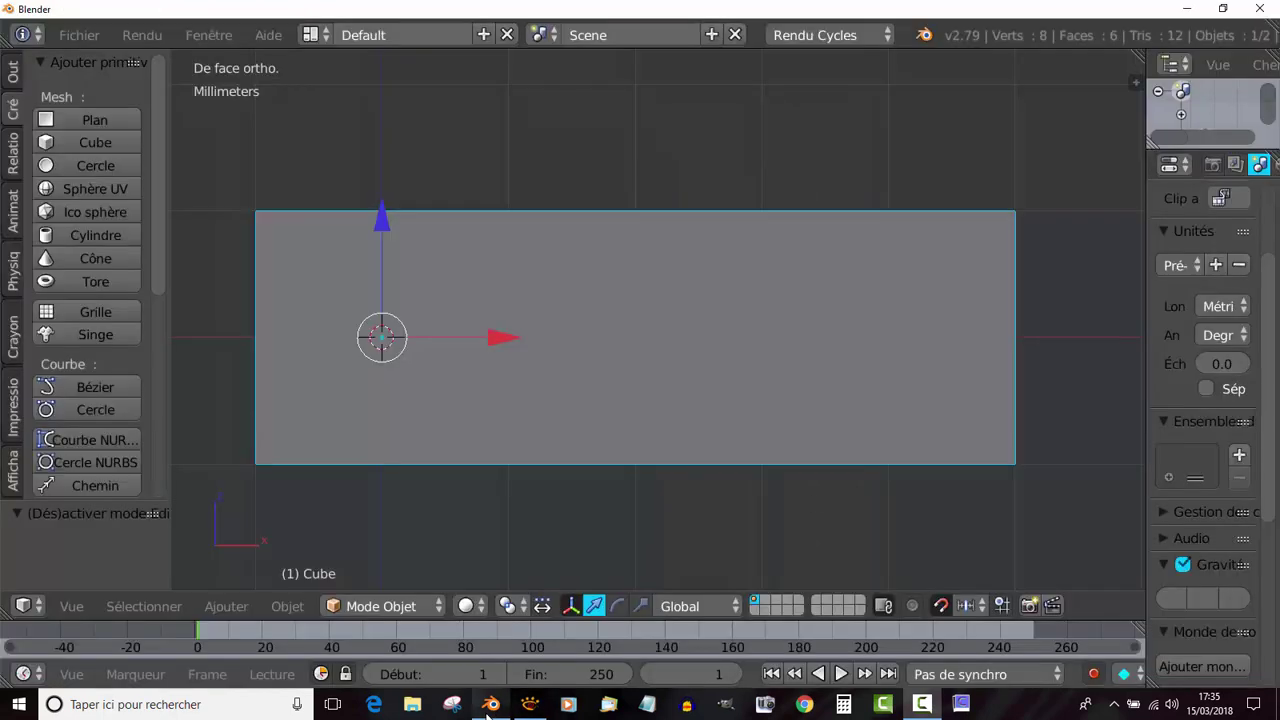
key(x)
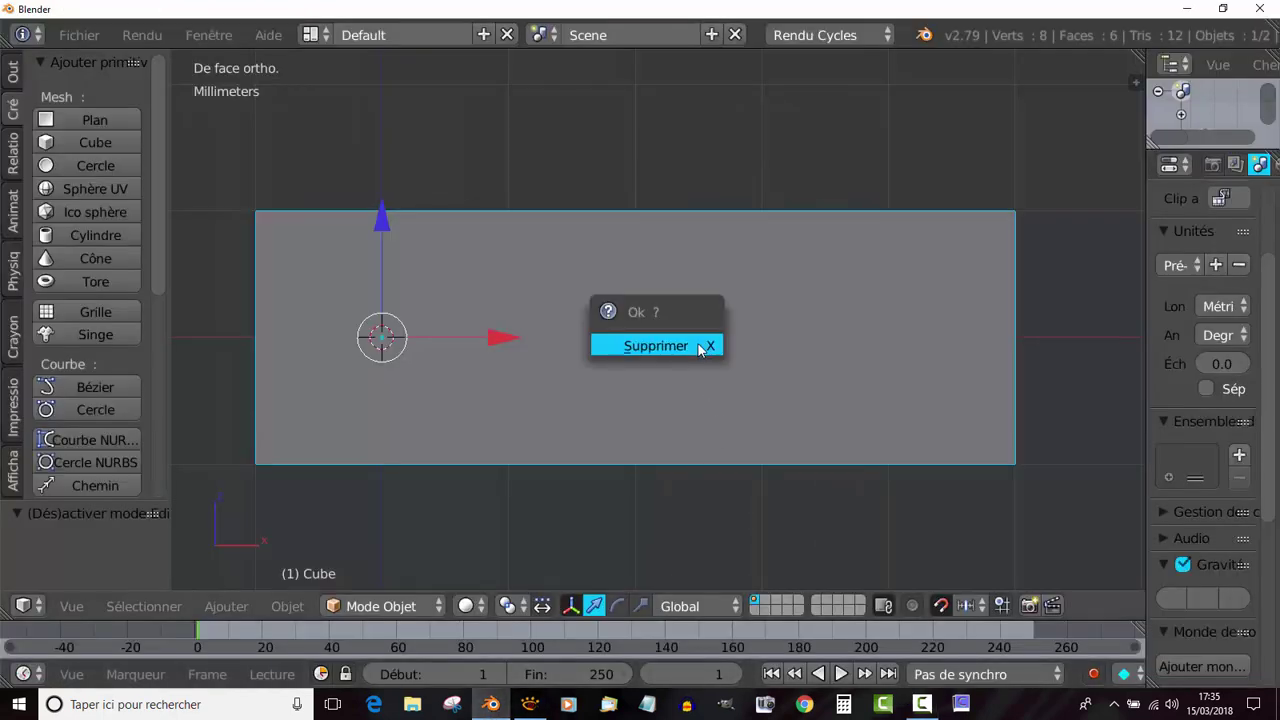
click(700, 346)
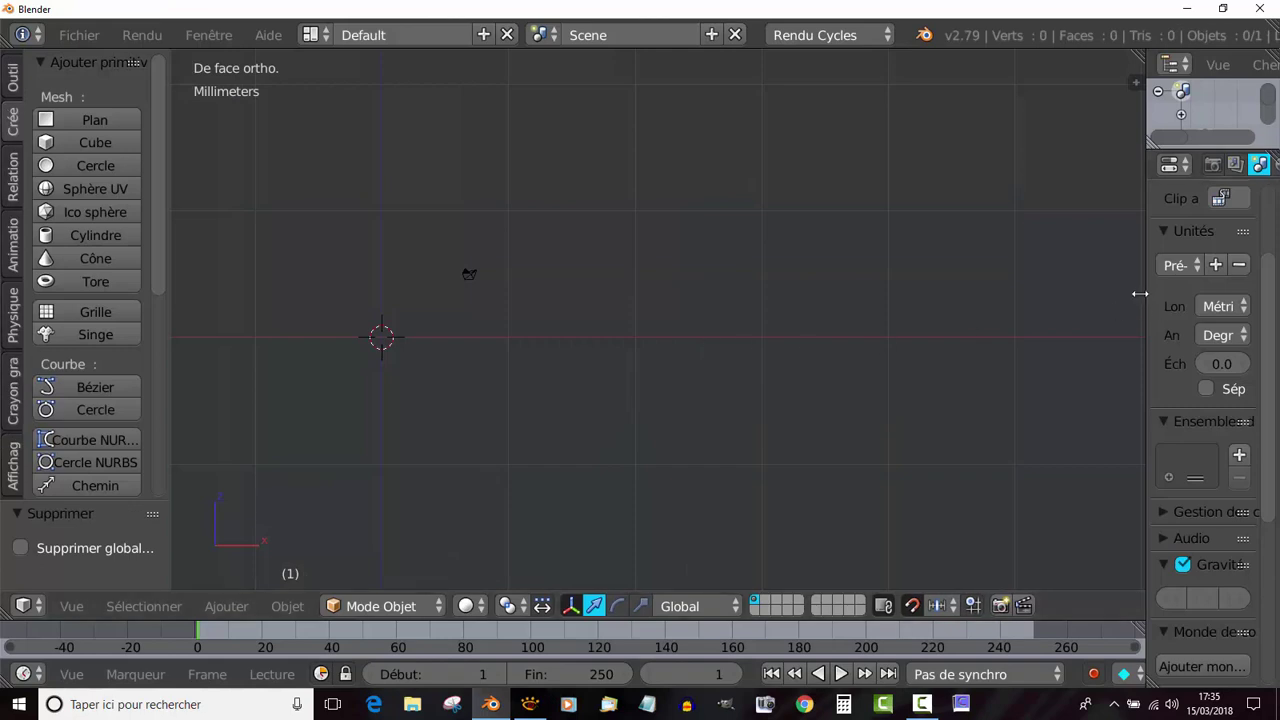
Step: Widen the scene properties editor until the unit settings are readable and show the 3D view's properties sidebar
drag(1140, 293, 934, 315)
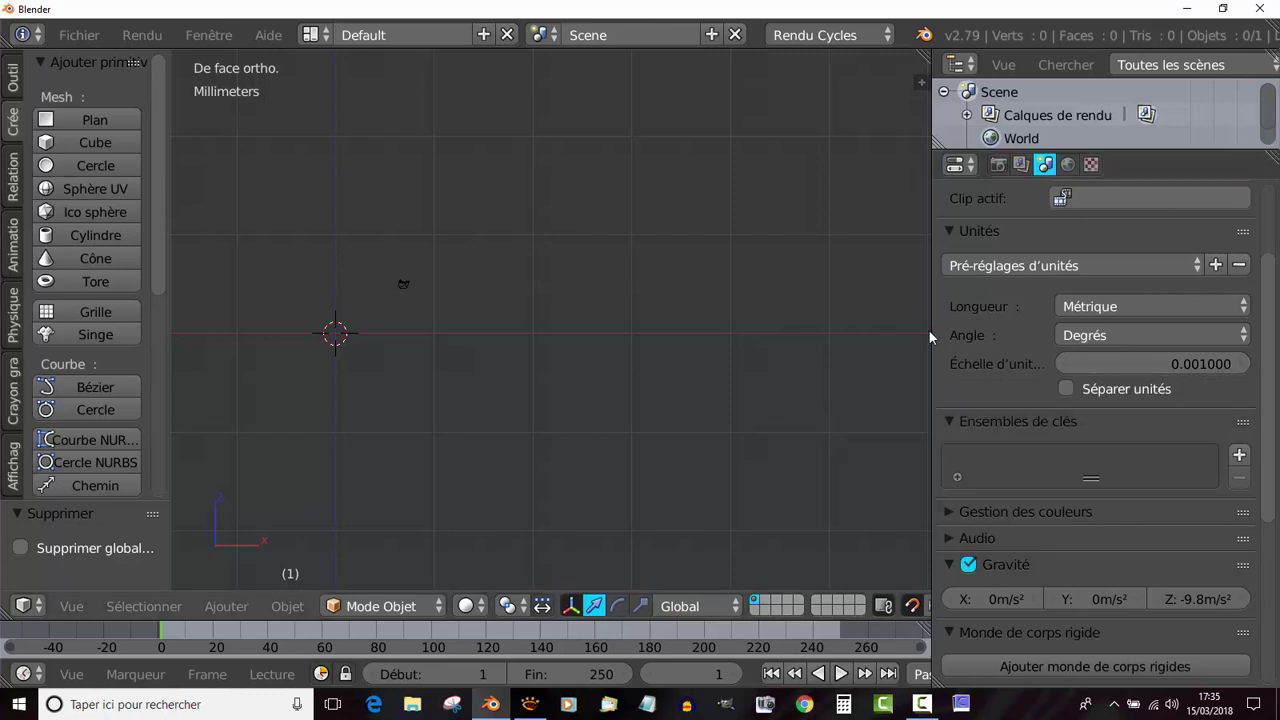
drag(929, 325, 994, 318)
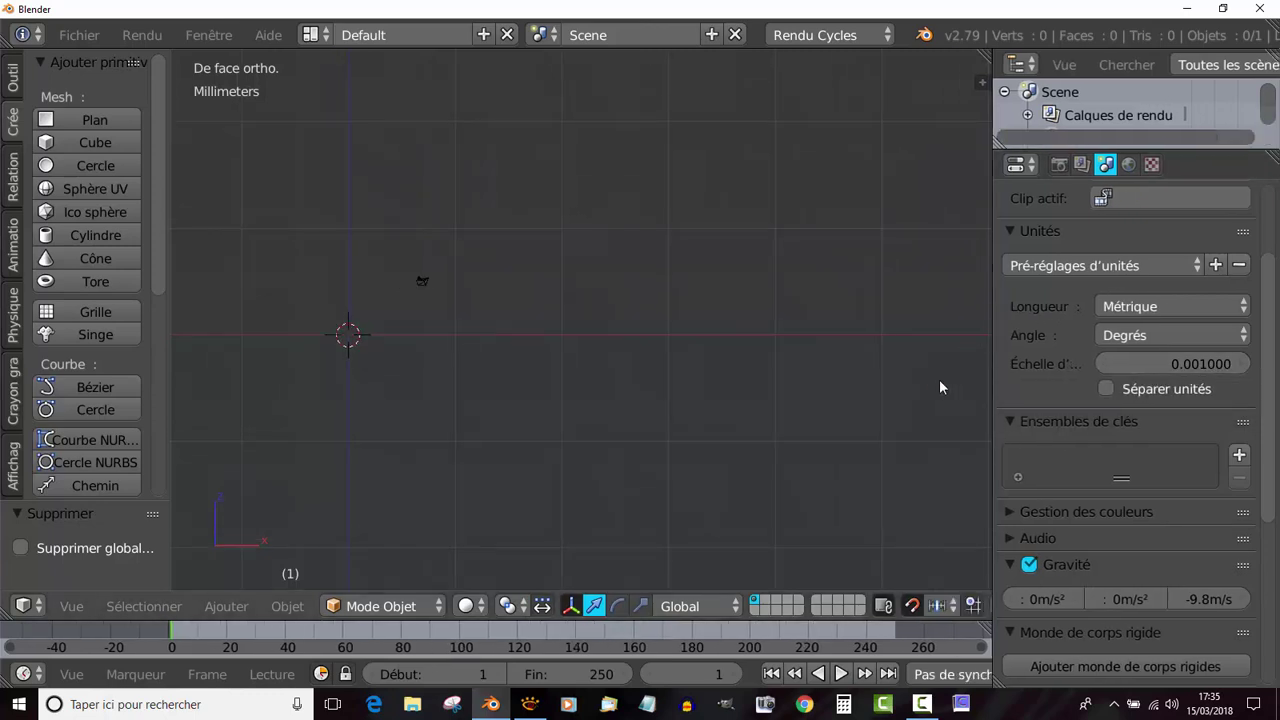
key(n)
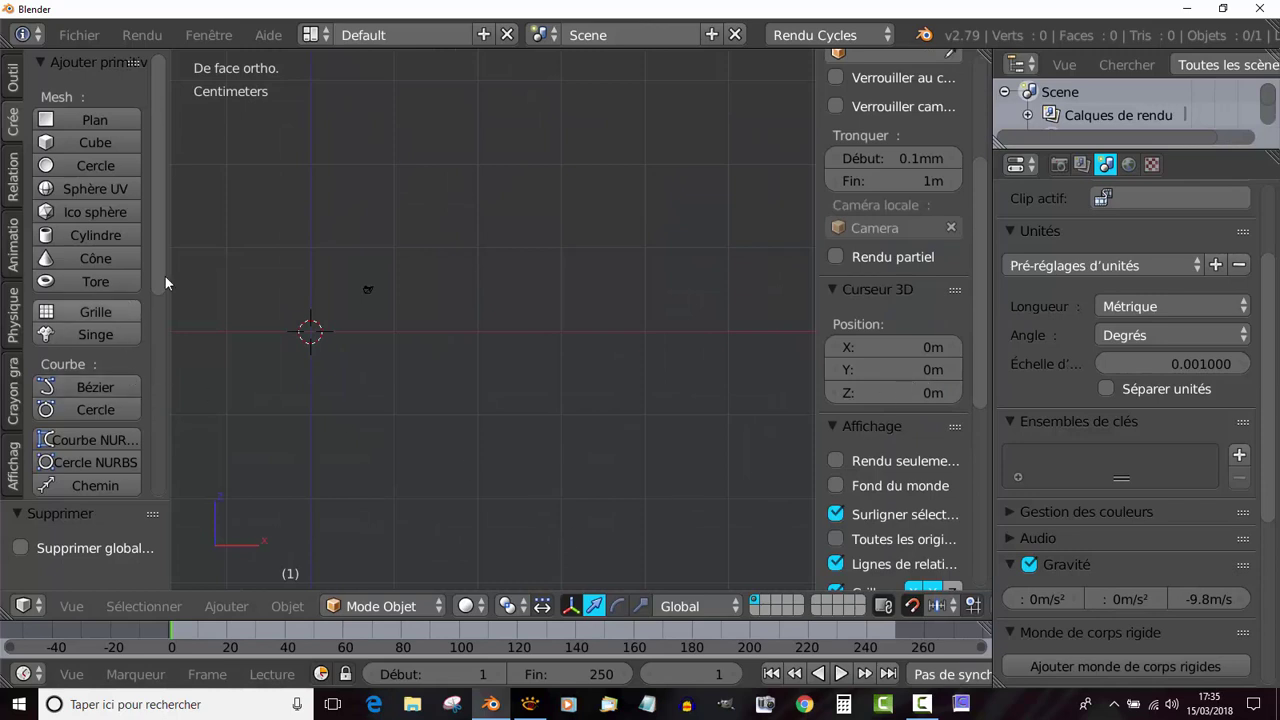
shift+middle_drag(453, 422, 560, 428)
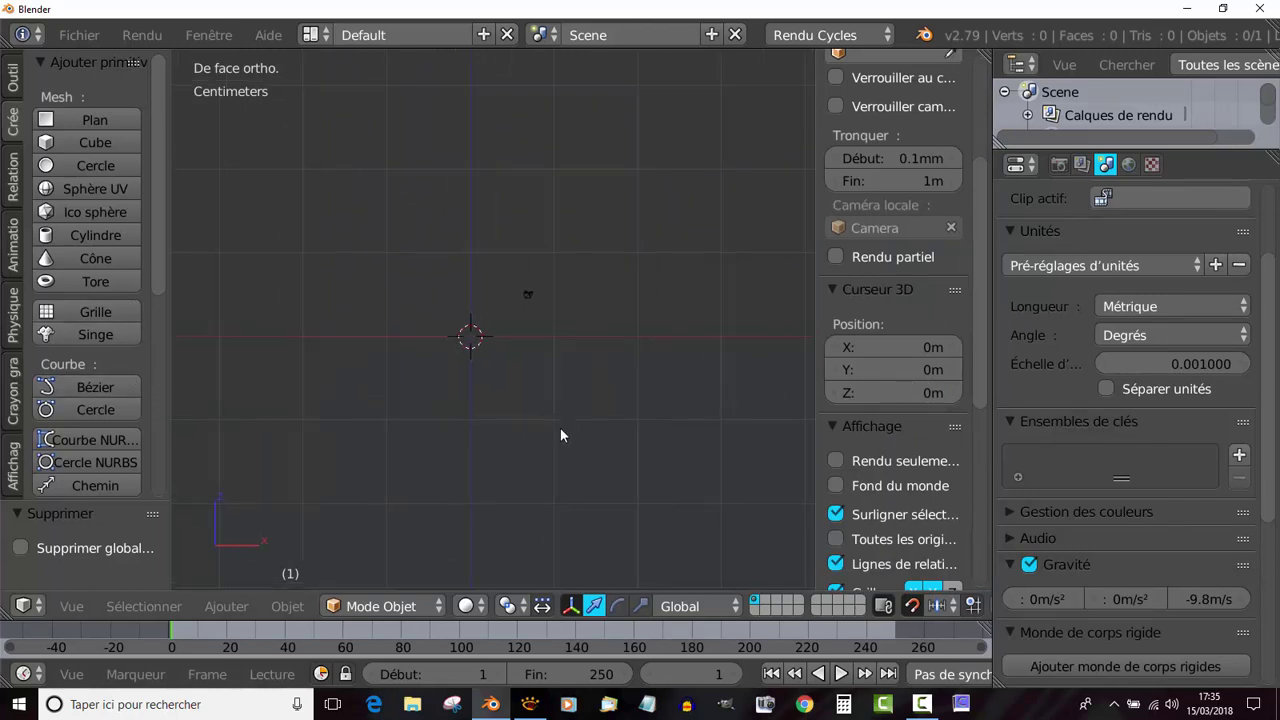
Step: Add a cube mesh at the scene origin
click(58, 143)
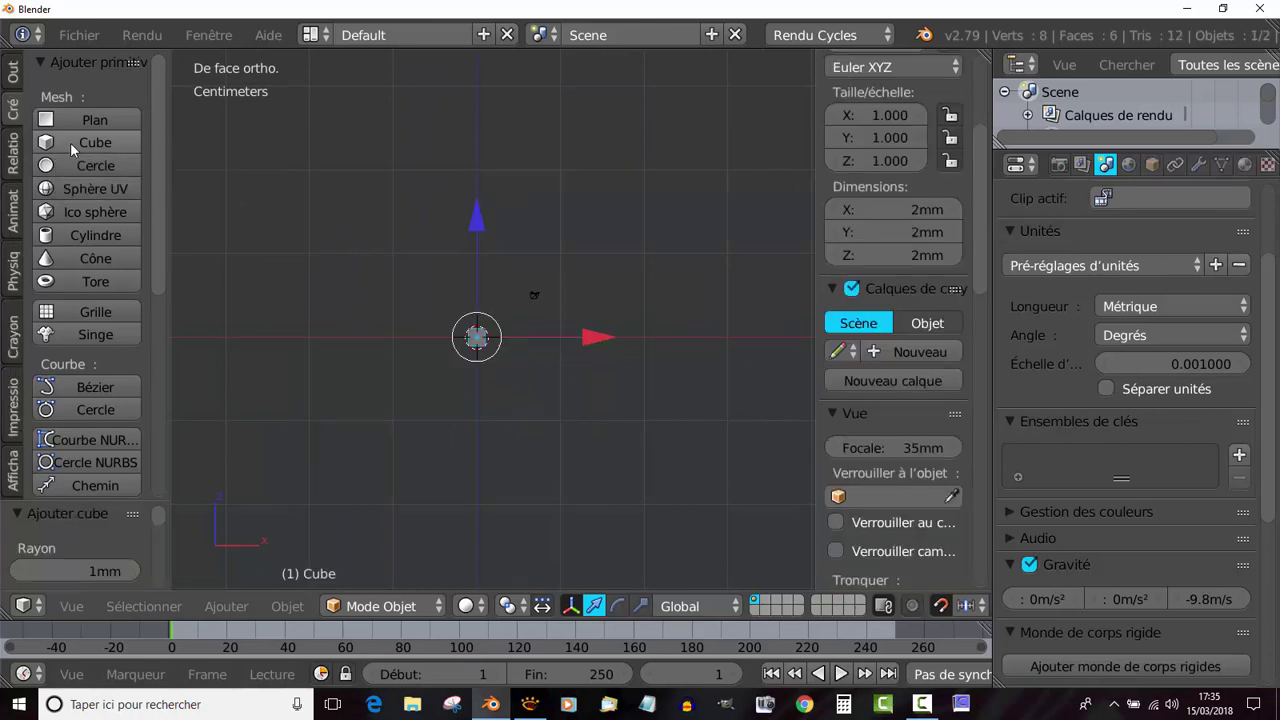
scroll(444, 389, up, 4)
shift+middle_drag(444, 389, 575, 324)
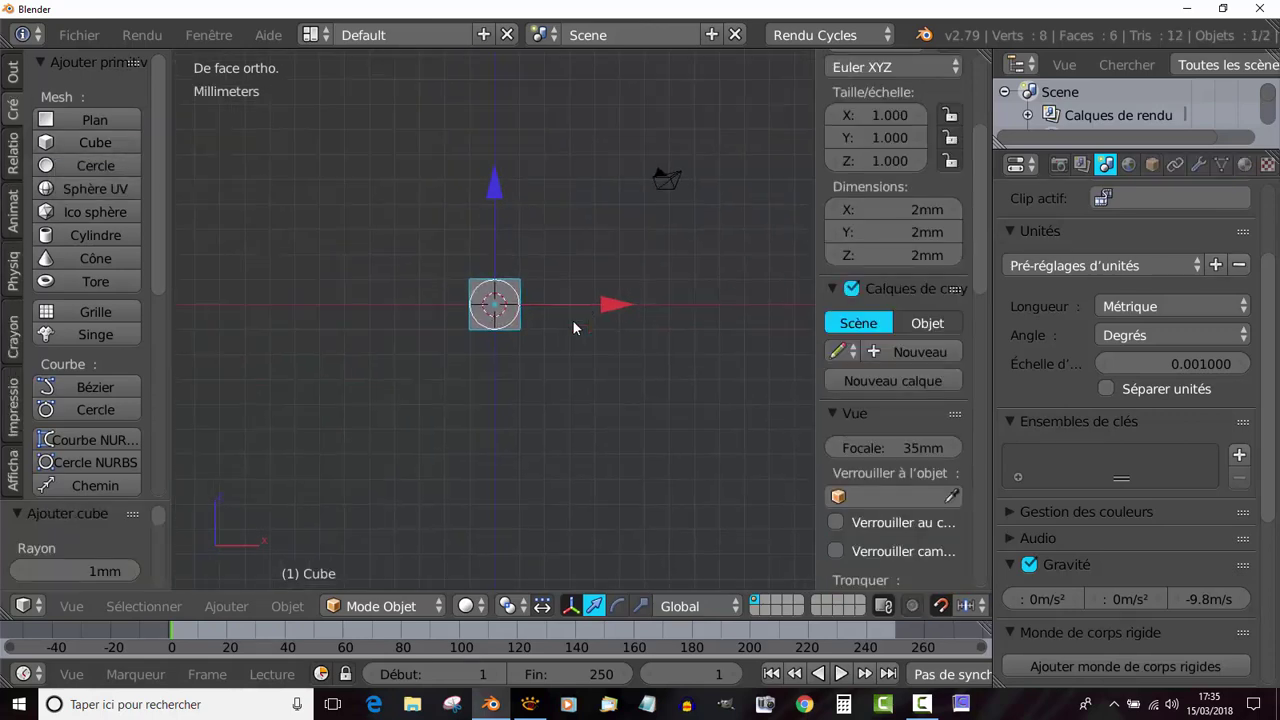
scroll(557, 348, up, 6)
scroll(557, 343, up, 2)
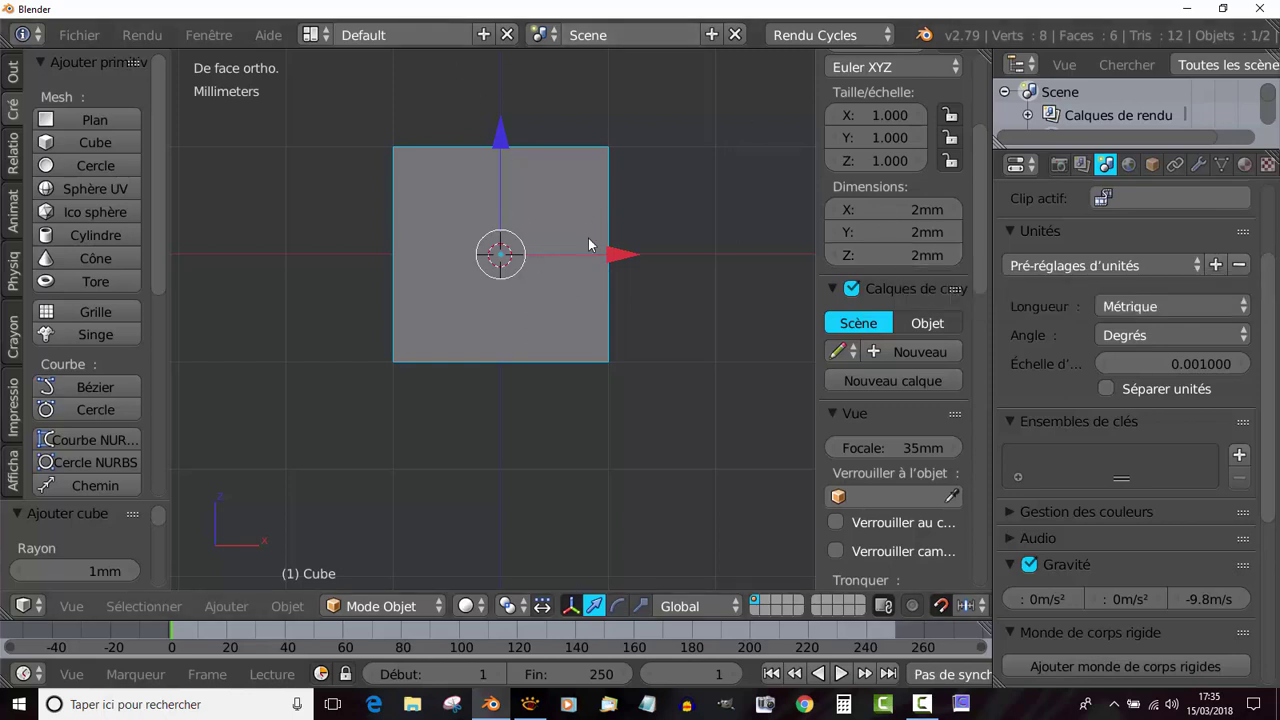
scroll(600, 245, down, 3)
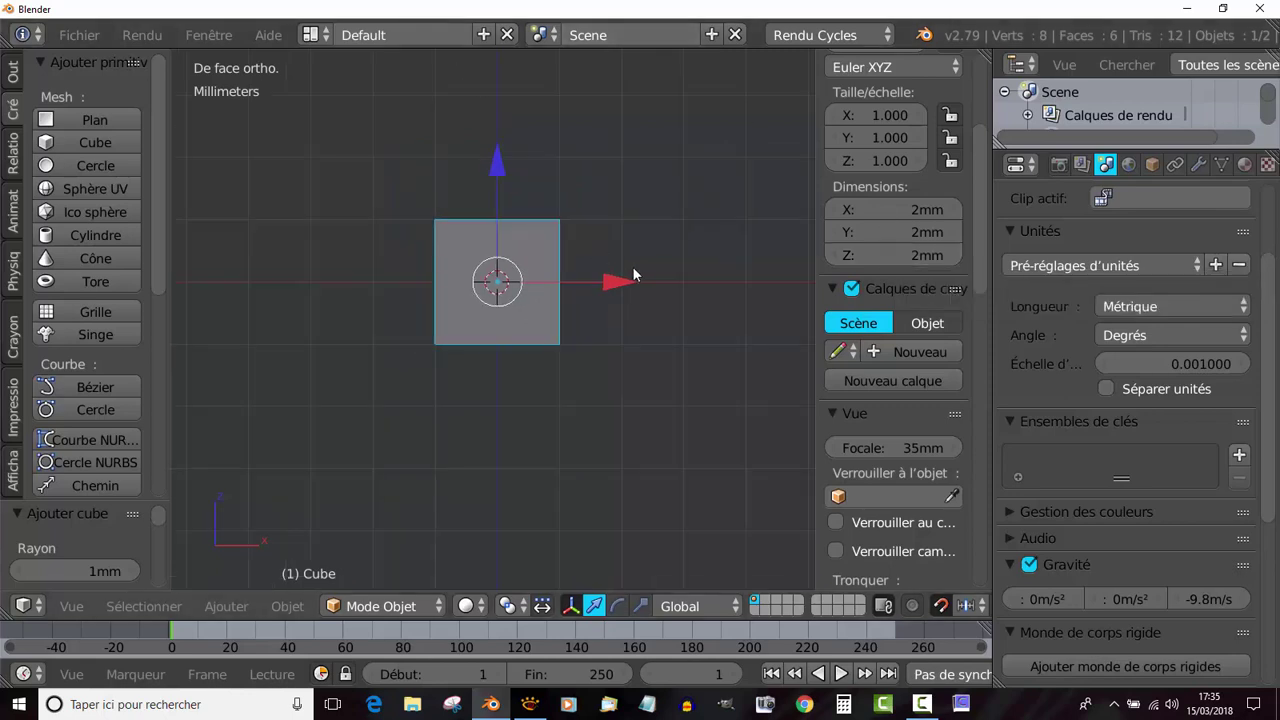
Step: Set the cube's dimensions to 5 m in Z, 8 mm in Y and 1 cm in X
click(934, 254)
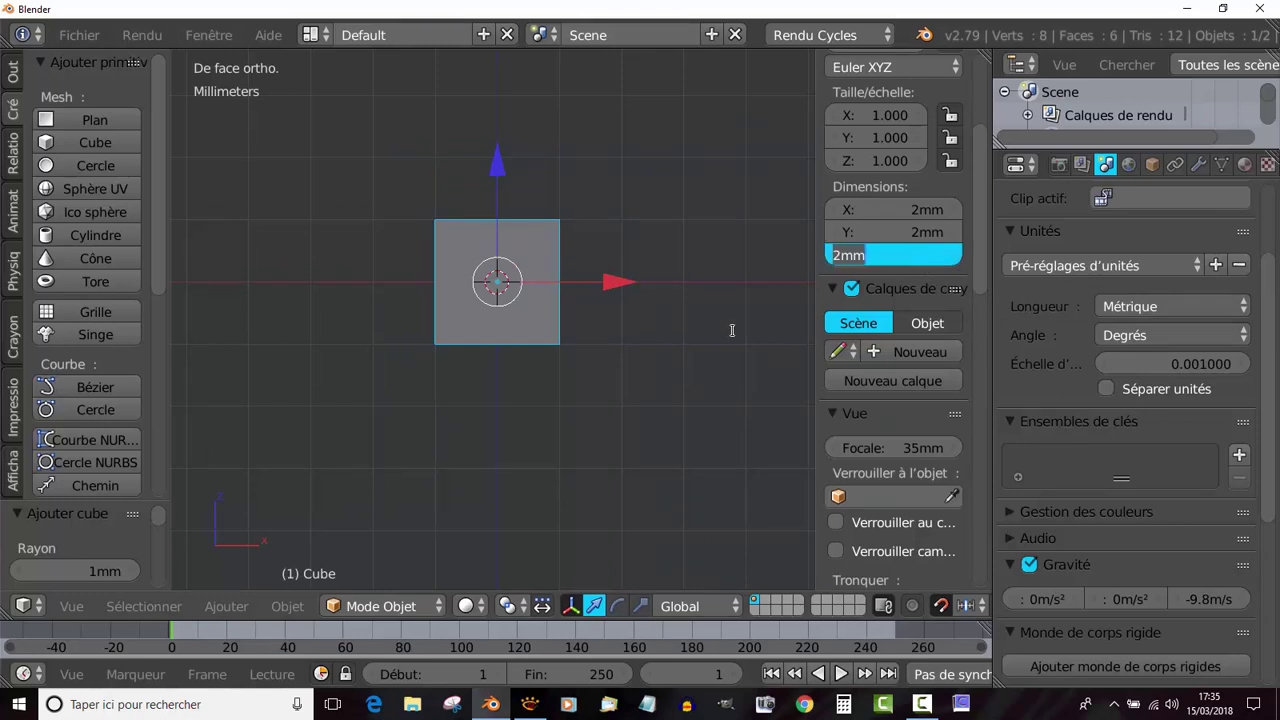
text(5m)
key(Return)
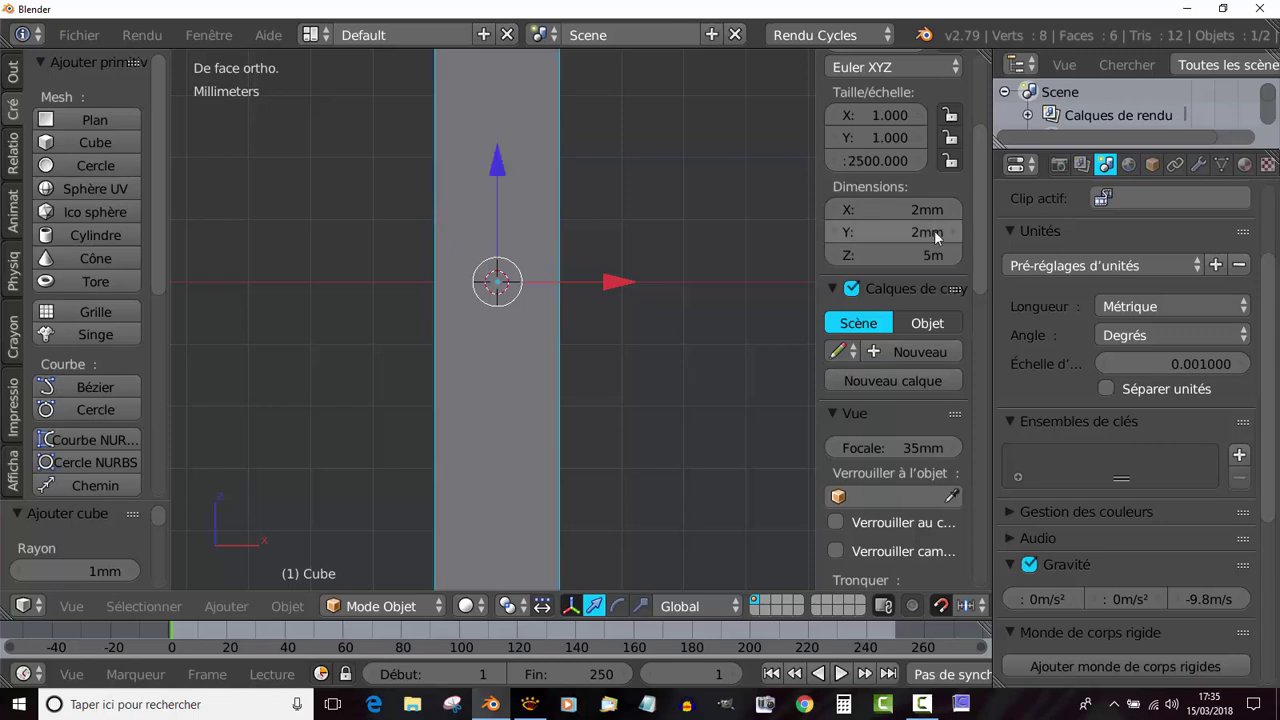
click(936, 233)
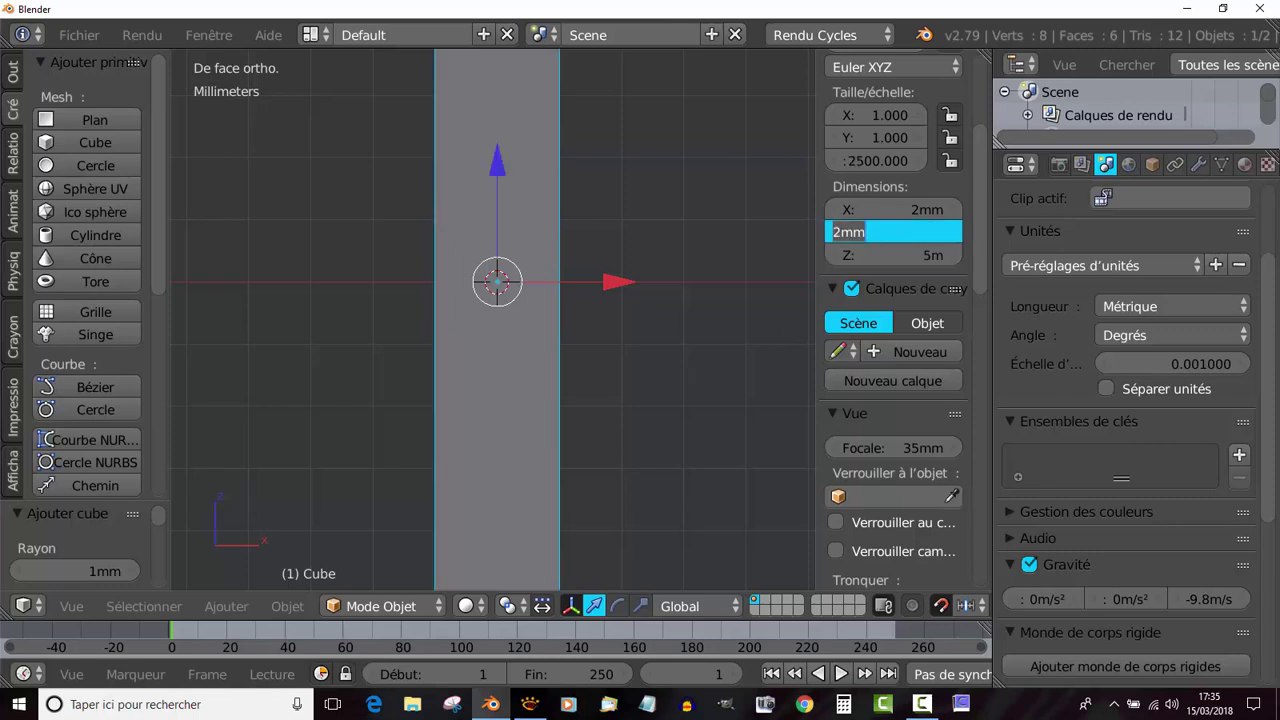
text(8)
key(Return)
click(928, 210)
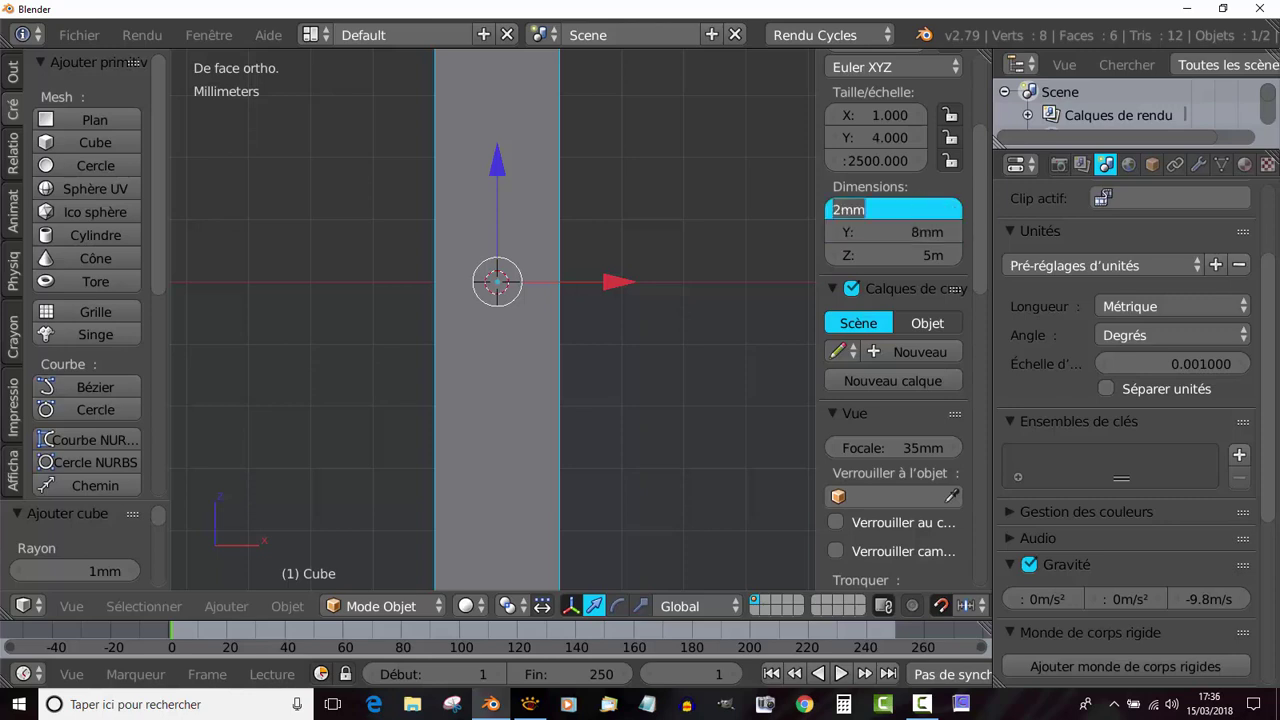
text(1cm)
key(Return)
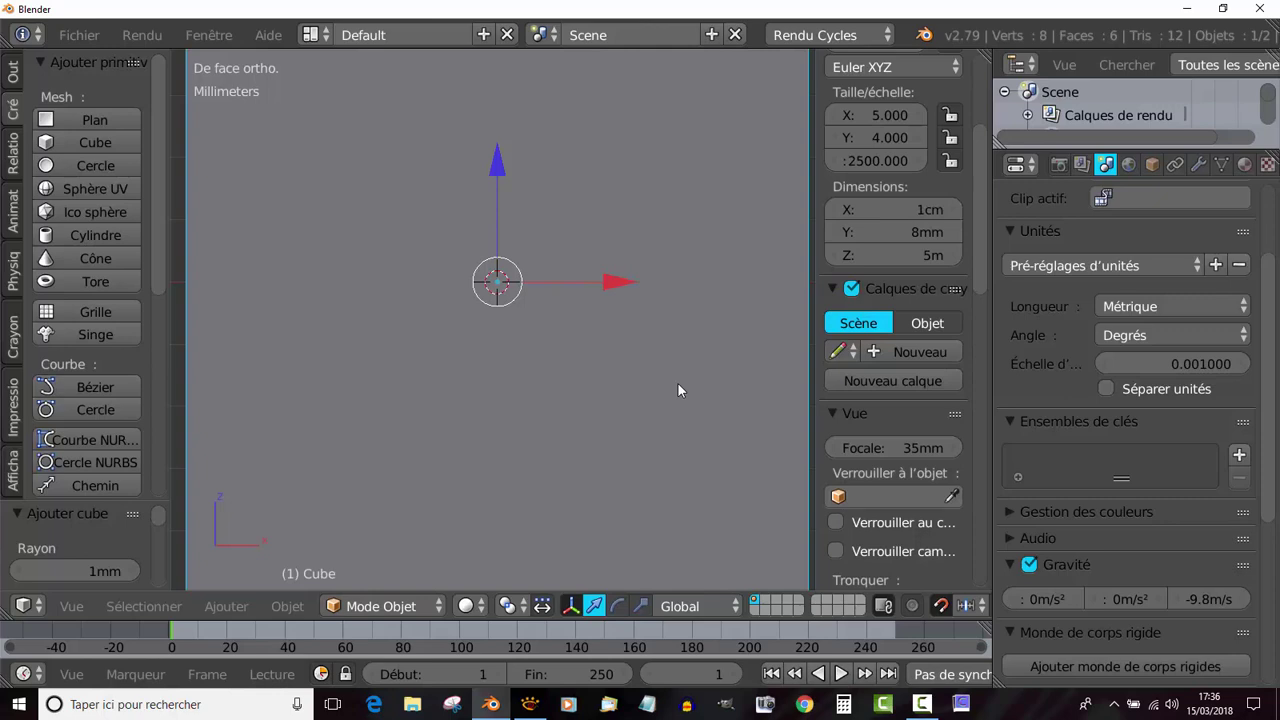
Step: Set the cube's X dimension to 10 m and its Y dimension to 8 m
click(926, 210)
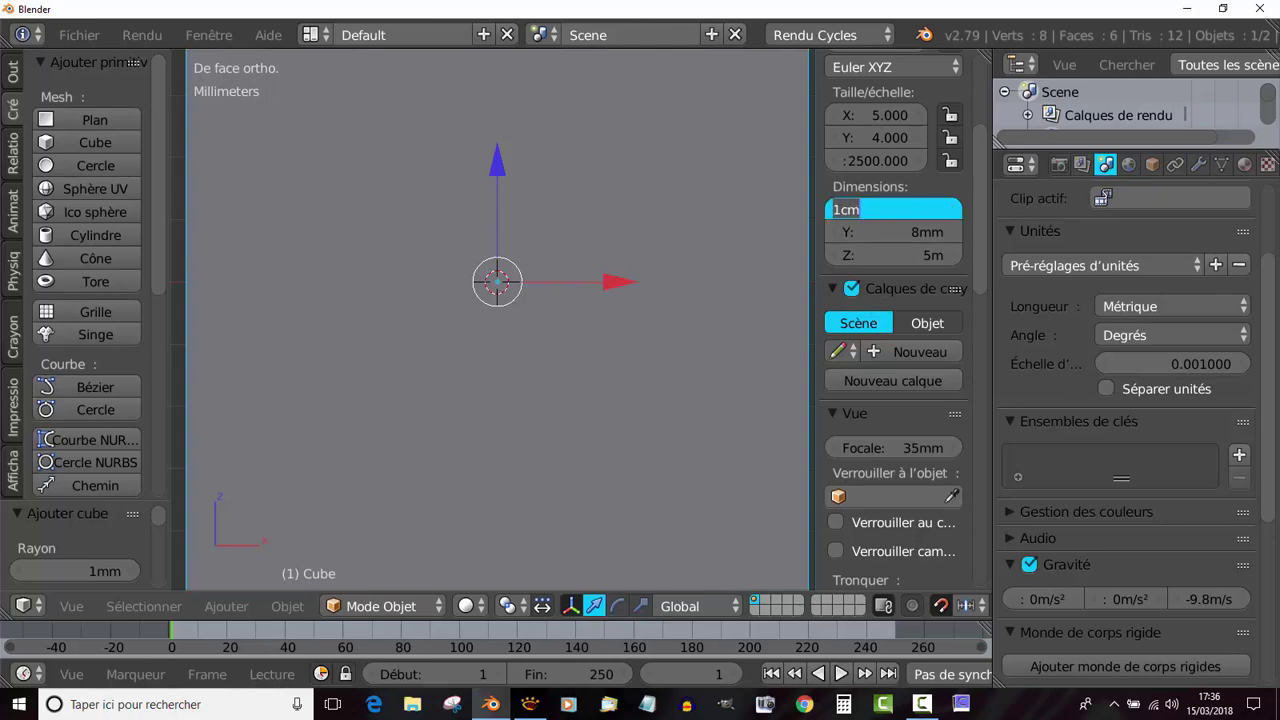
text(10)
key(Return)
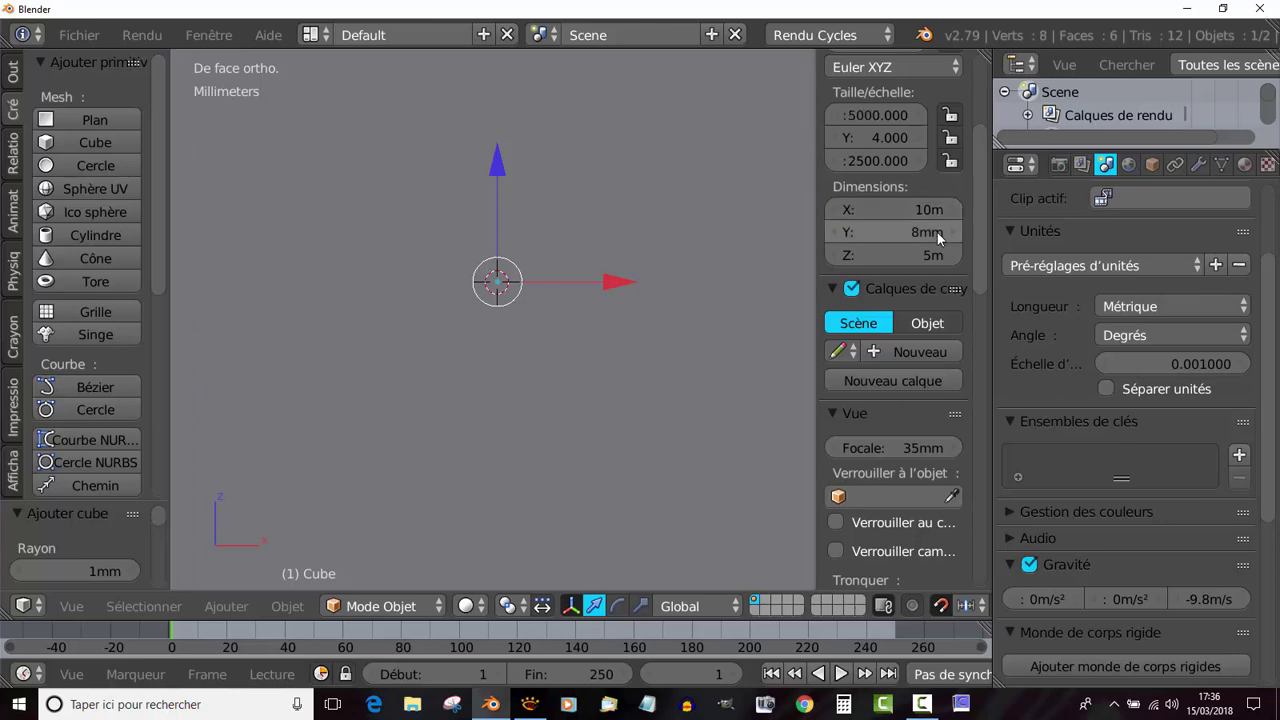
click(930, 232)
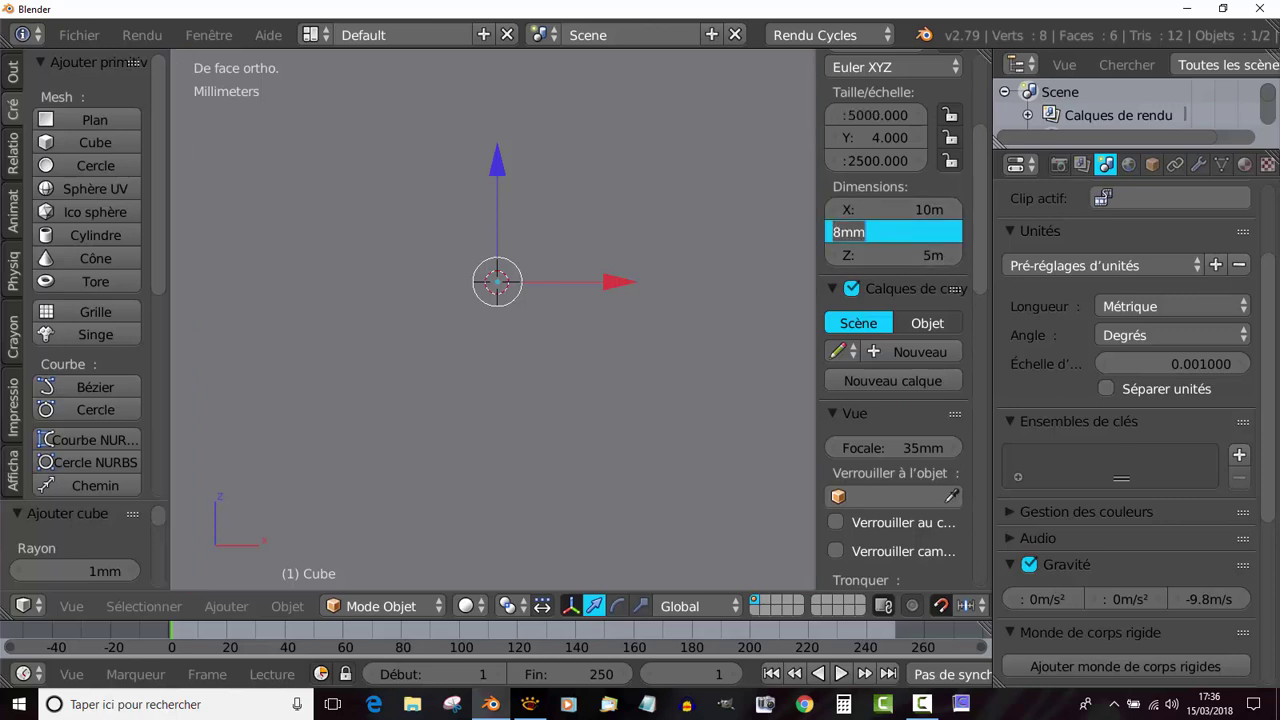
text(8m)
key(Return)
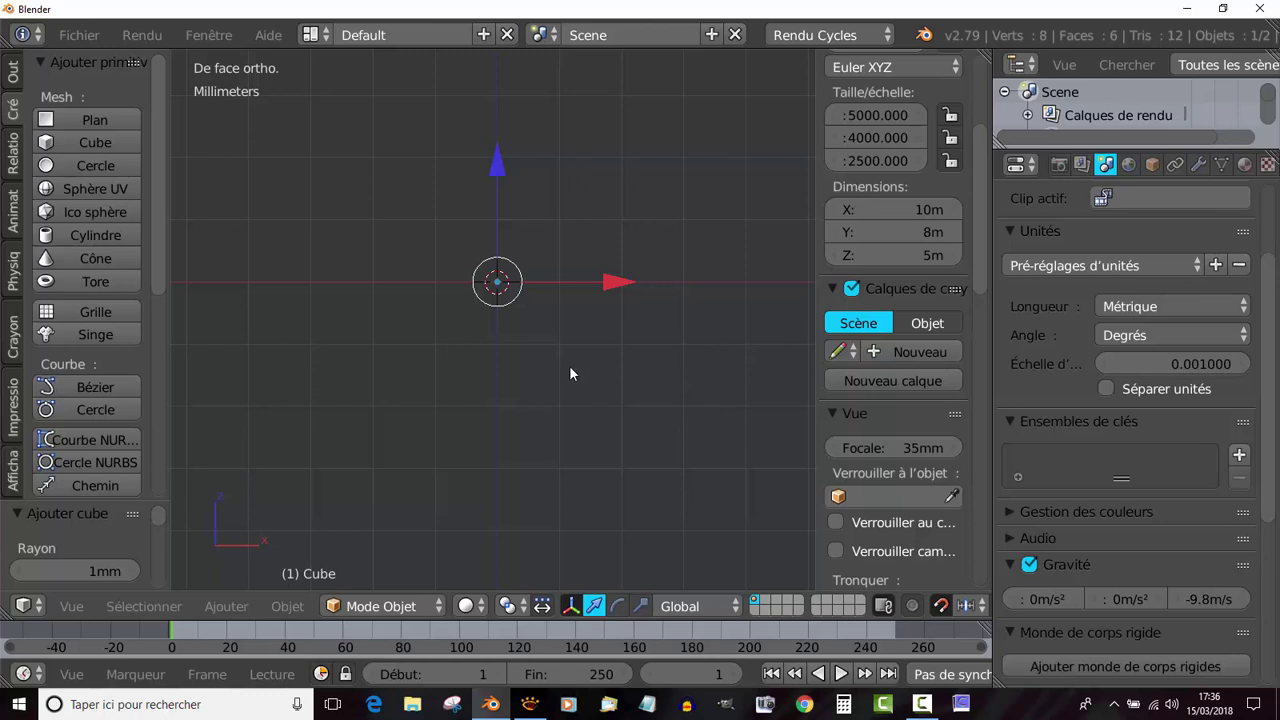
Step: Examine the 3D view at several zoom levels and angles to look for the resized cube
scroll(668, 318, down, 3)
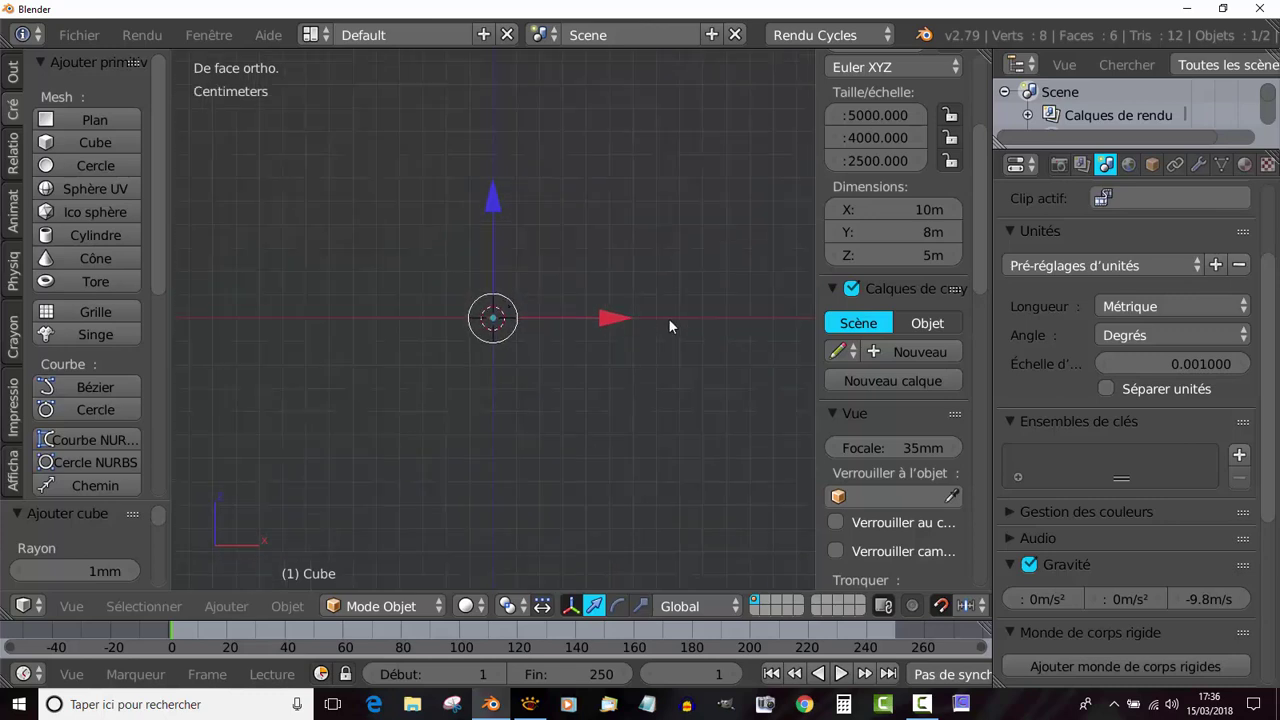
scroll(668, 318, down, 3)
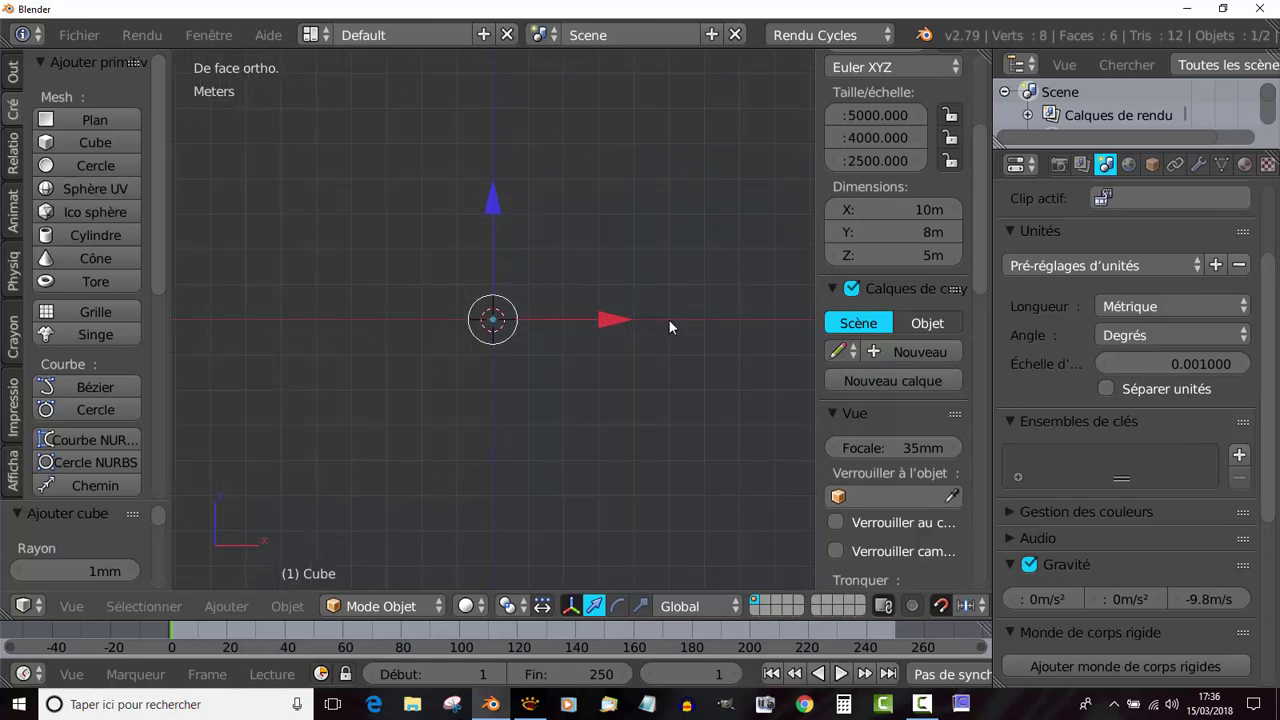
middle_drag(709, 397, 669, 303)
middle_drag(737, 277, 499, 350)
scroll(496, 350, up, 7)
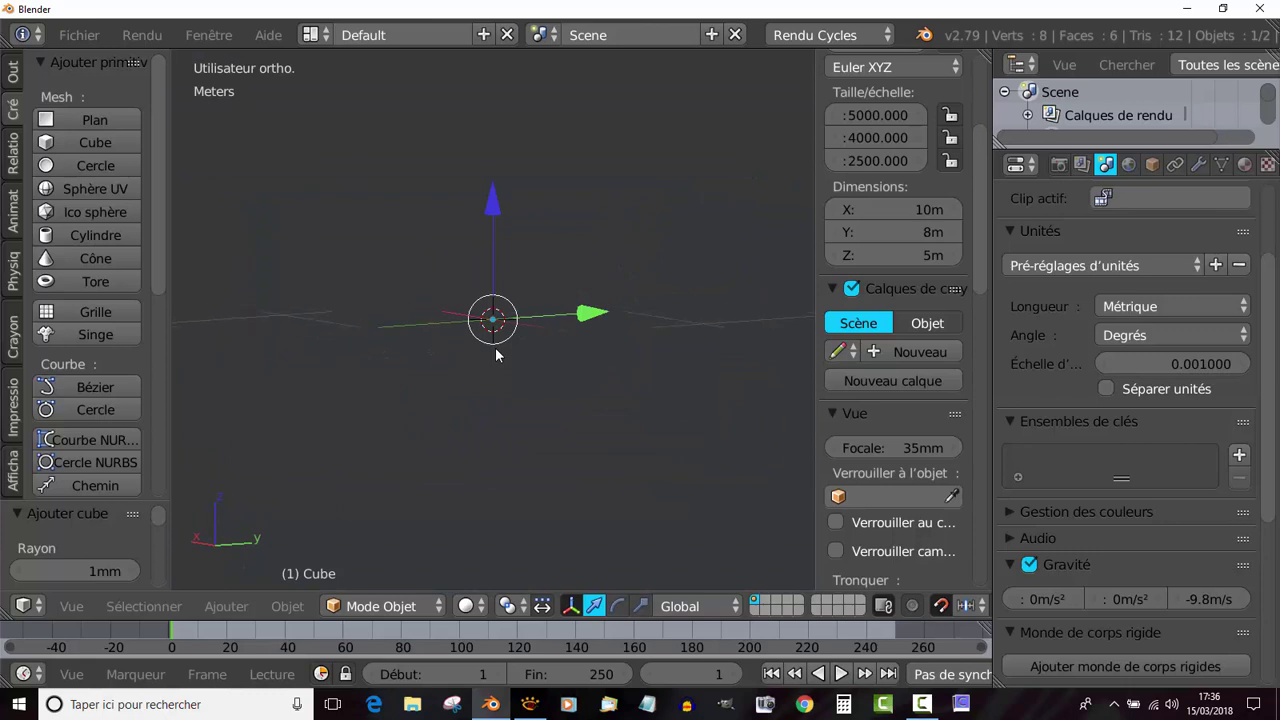
scroll(495, 350, up, 5)
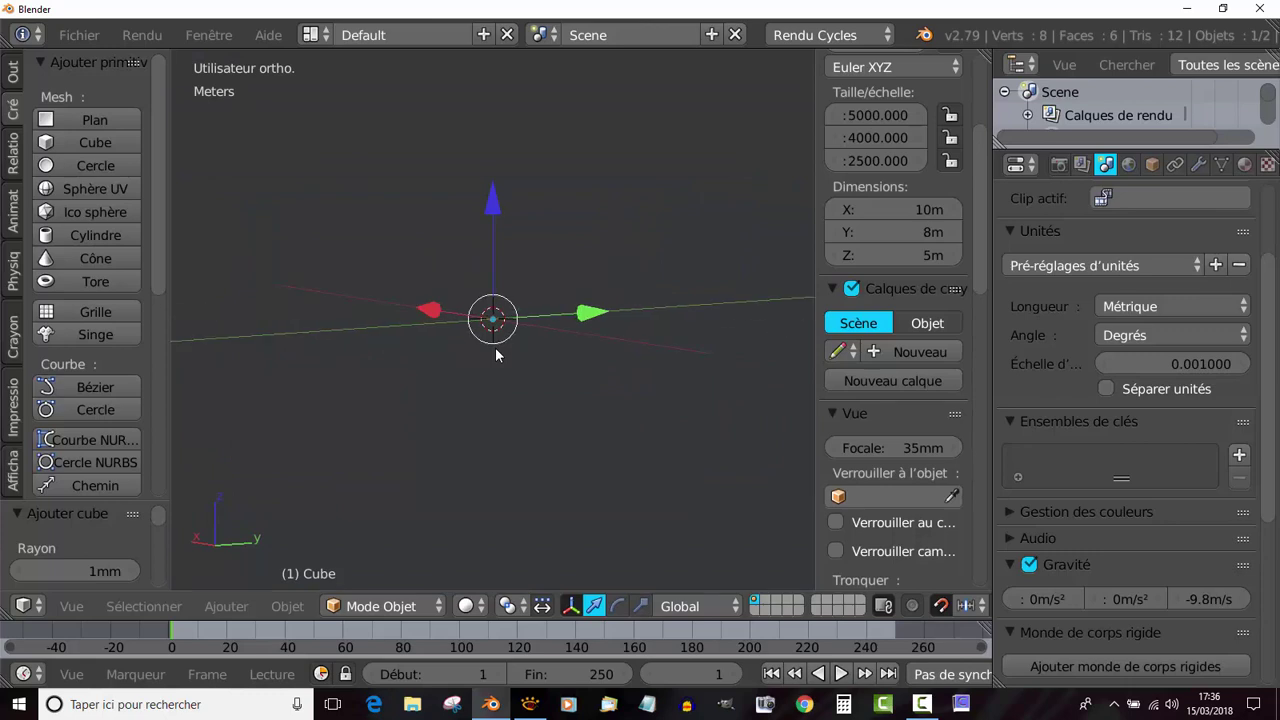
key(KP_1)
scroll(497, 347, up, 2)
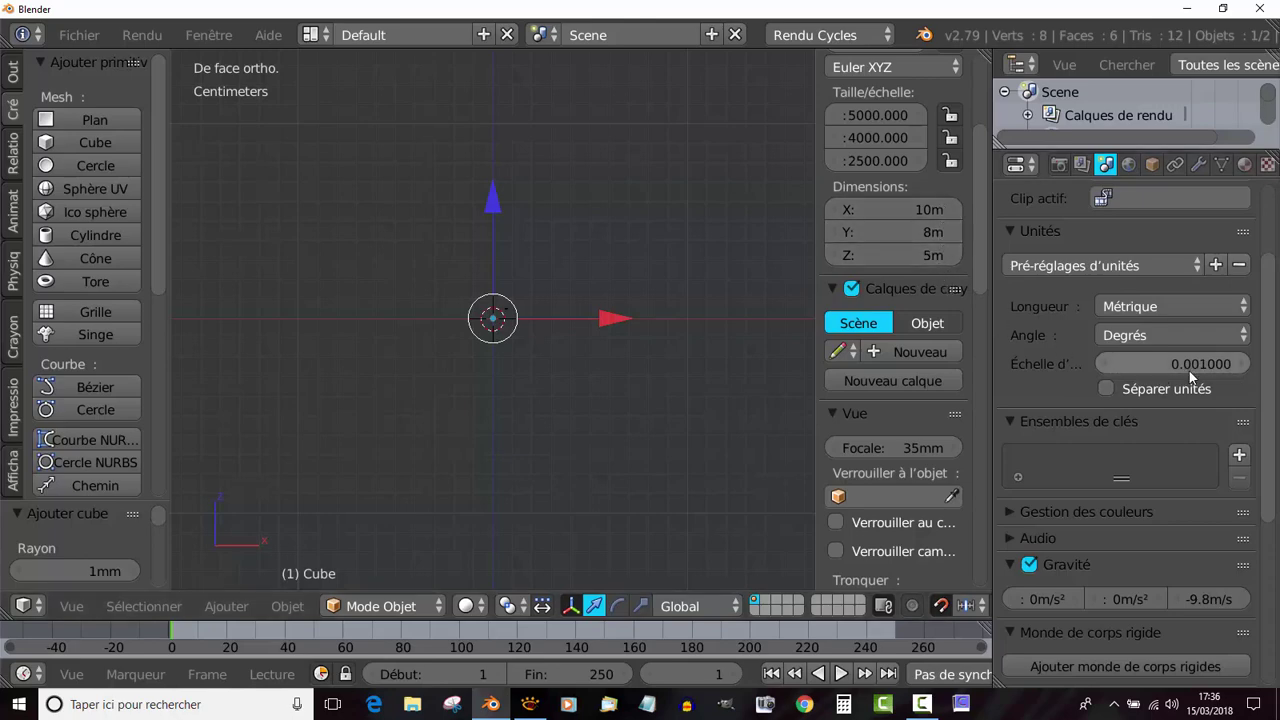
Step: Set the scene's unit scale to 1
click(1150, 364)
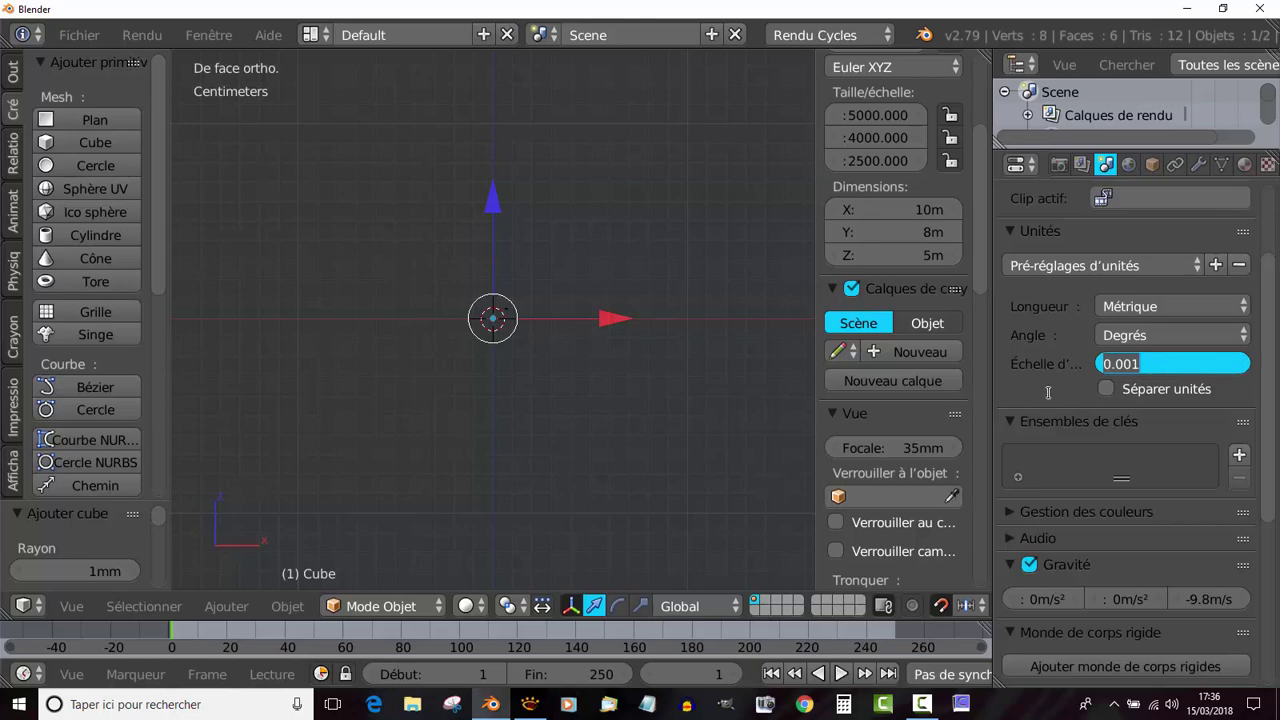
text(1)
key(Return)
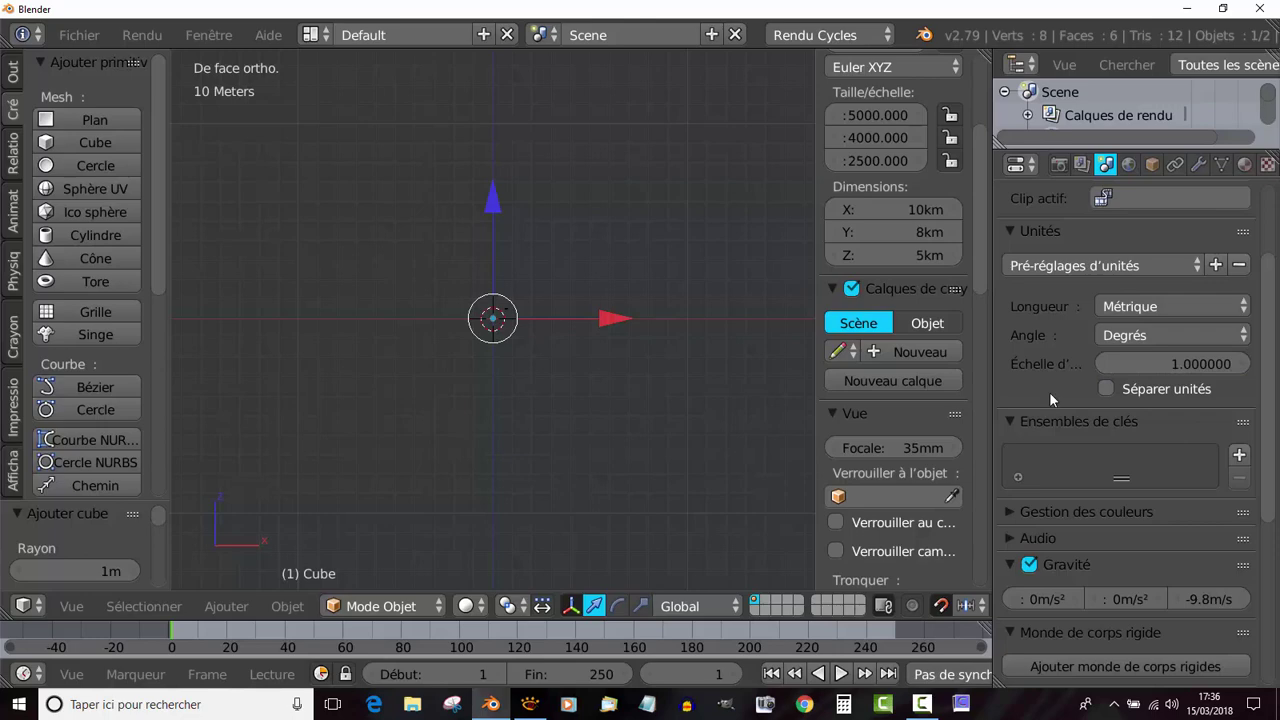
Step: Set the cube's dimensions to 5 m in Z, 8 m in Y and 10 m in X
click(931, 257)
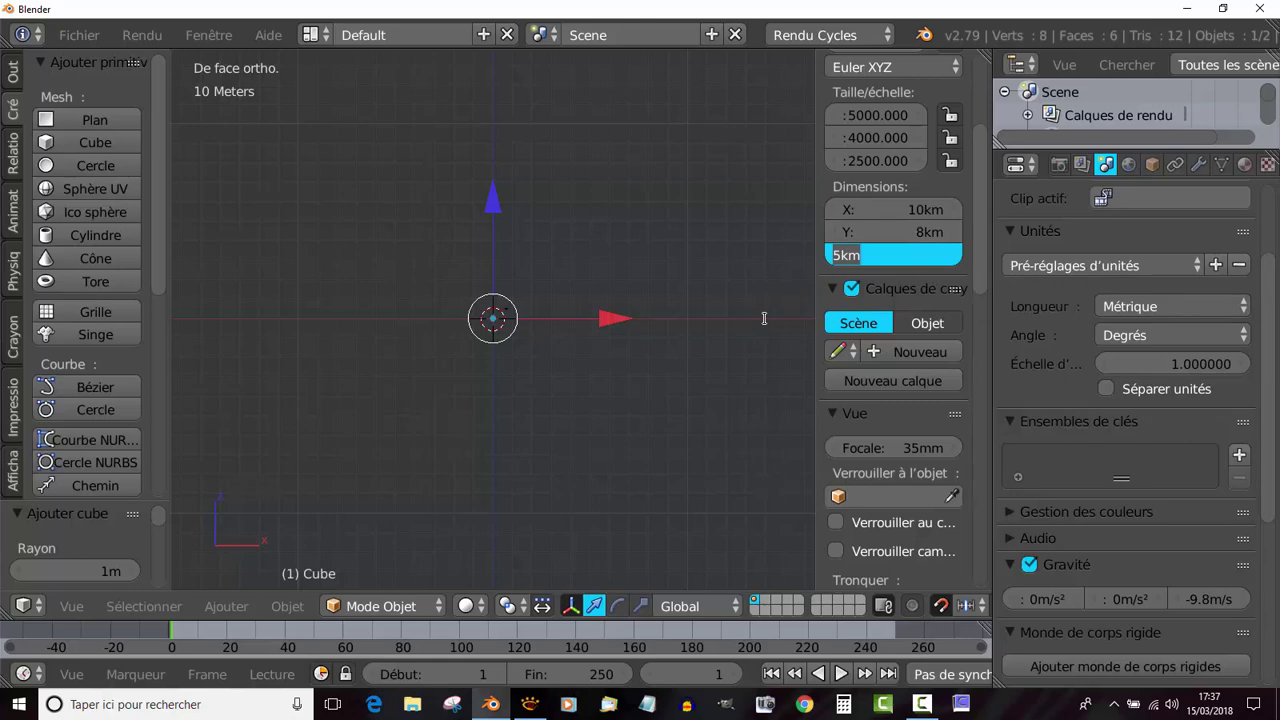
text(5m)
key(Return)
click(915, 231)
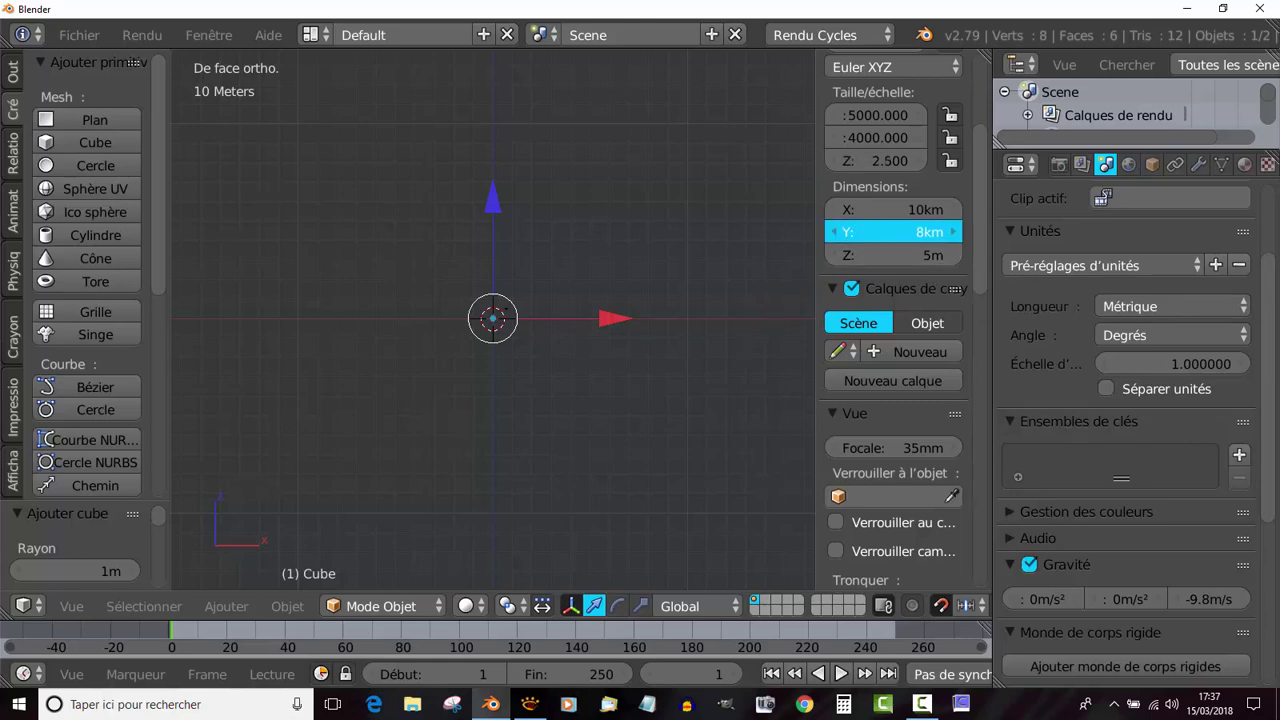
text(8m)
key(Return)
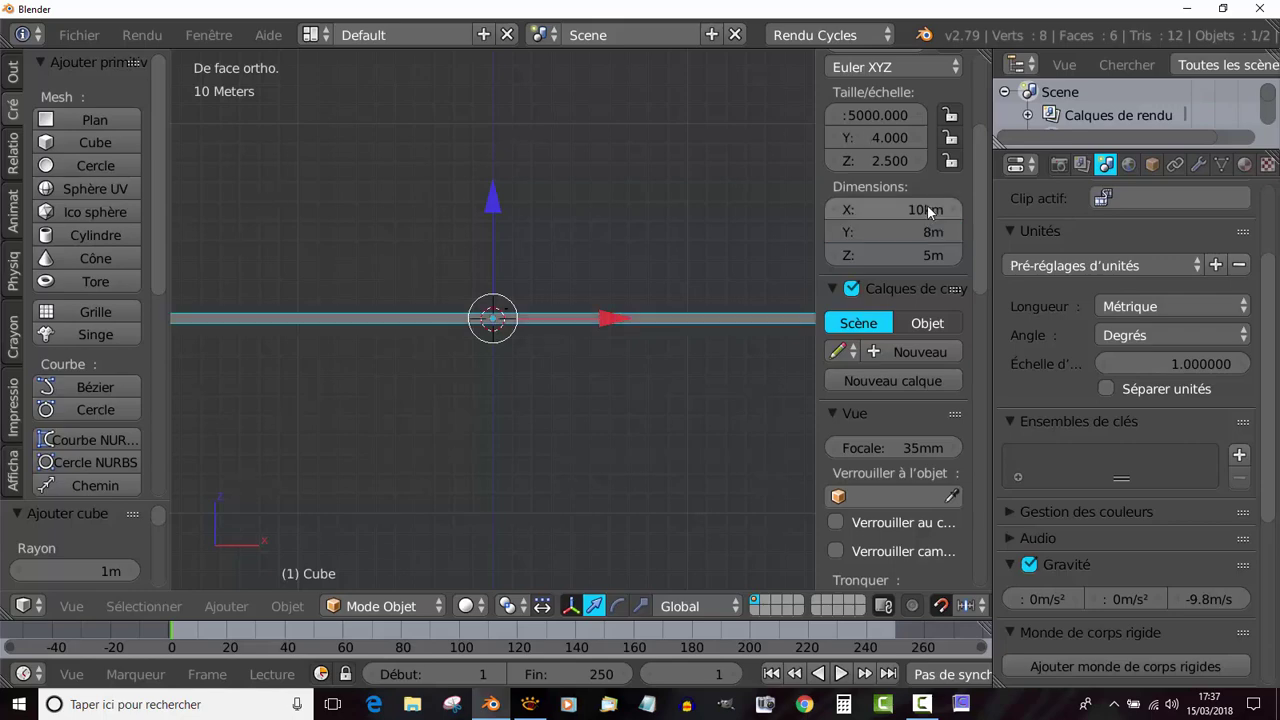
click(928, 209)
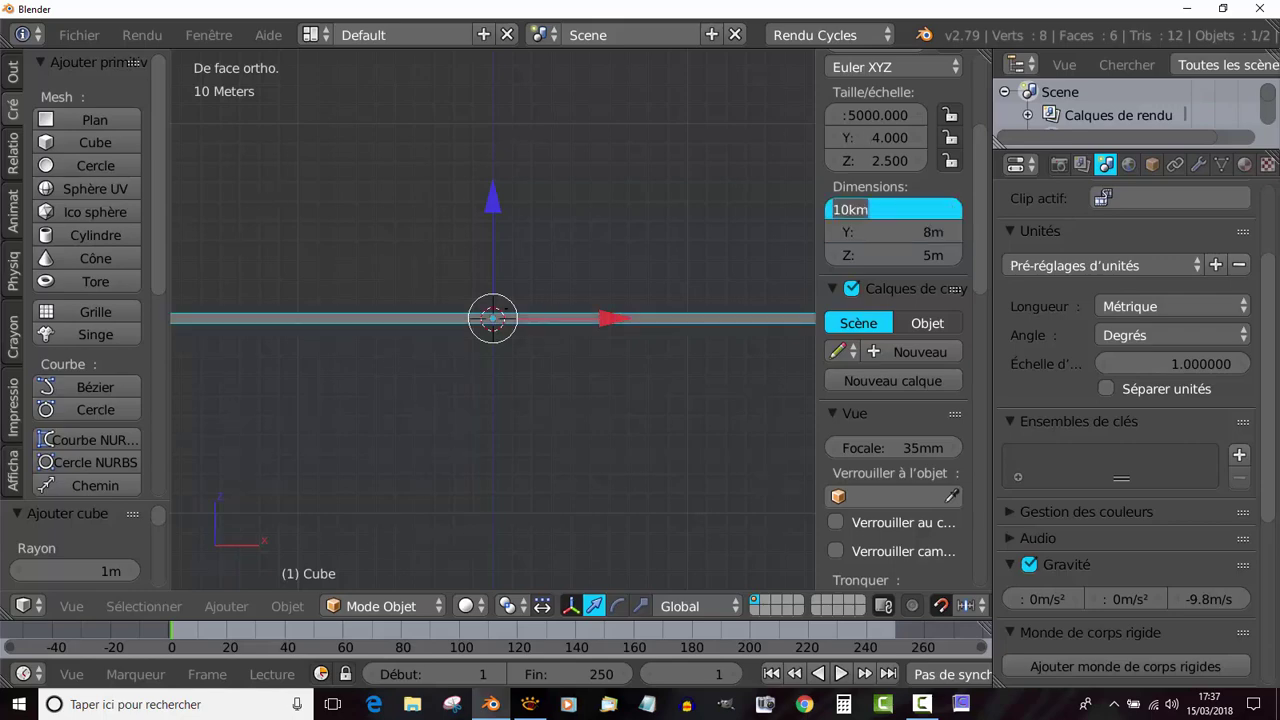
text(10m)
key(Return)
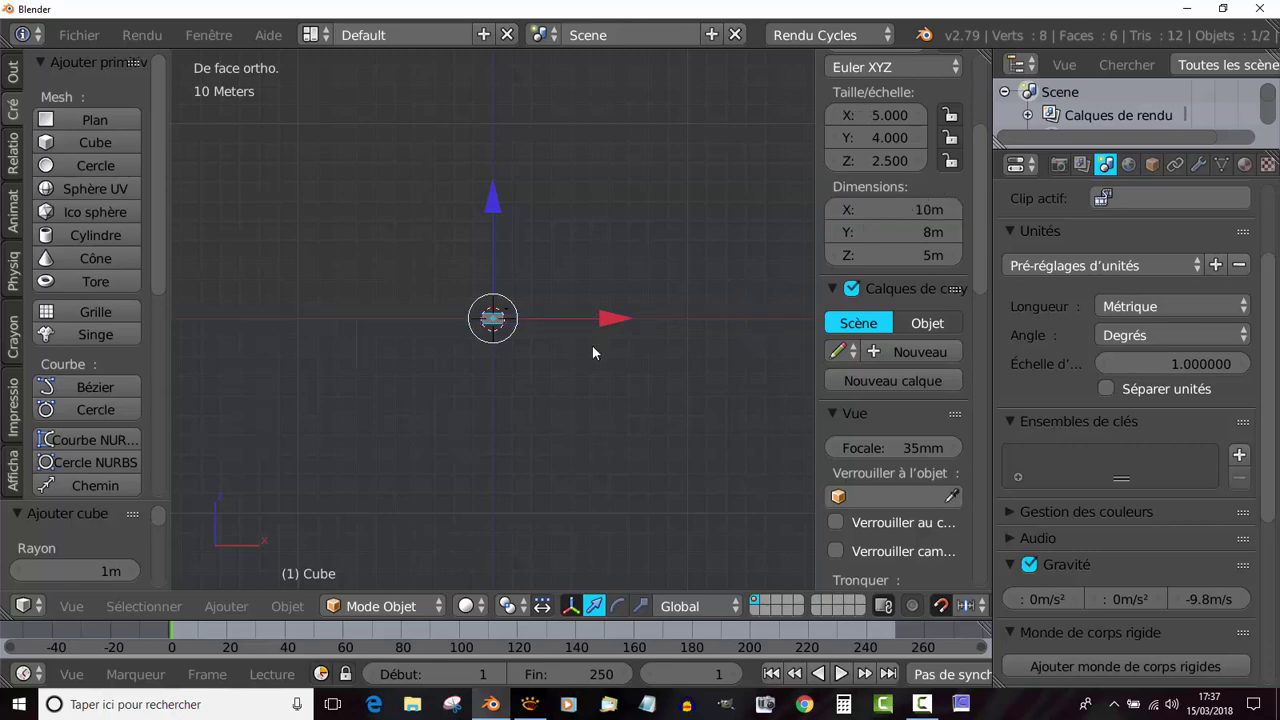
Step: Check the whole box from an angled view and widen the sidebar that shows its dimensions
scroll(592, 345, up, 5)
middle_drag(586, 402, 548, 445)
scroll(610, 440, up, 4)
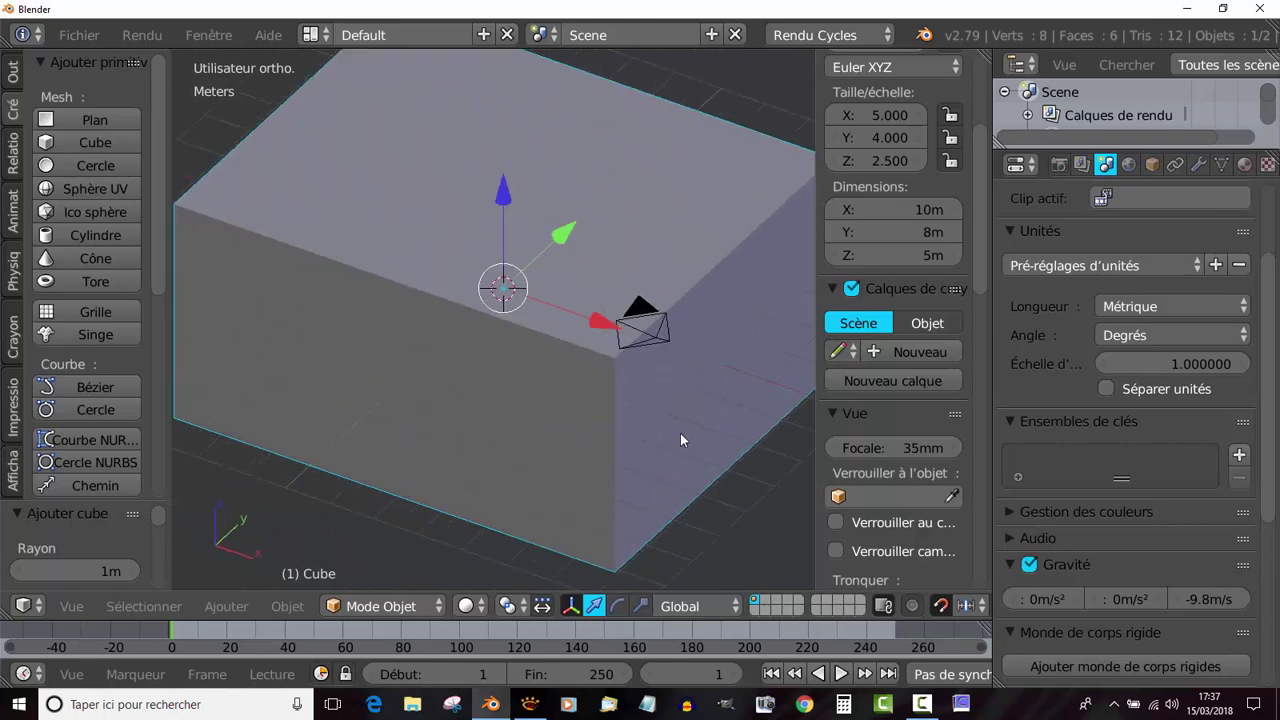
scroll(700, 350, down, 6)
scroll(527, 450, up, 2)
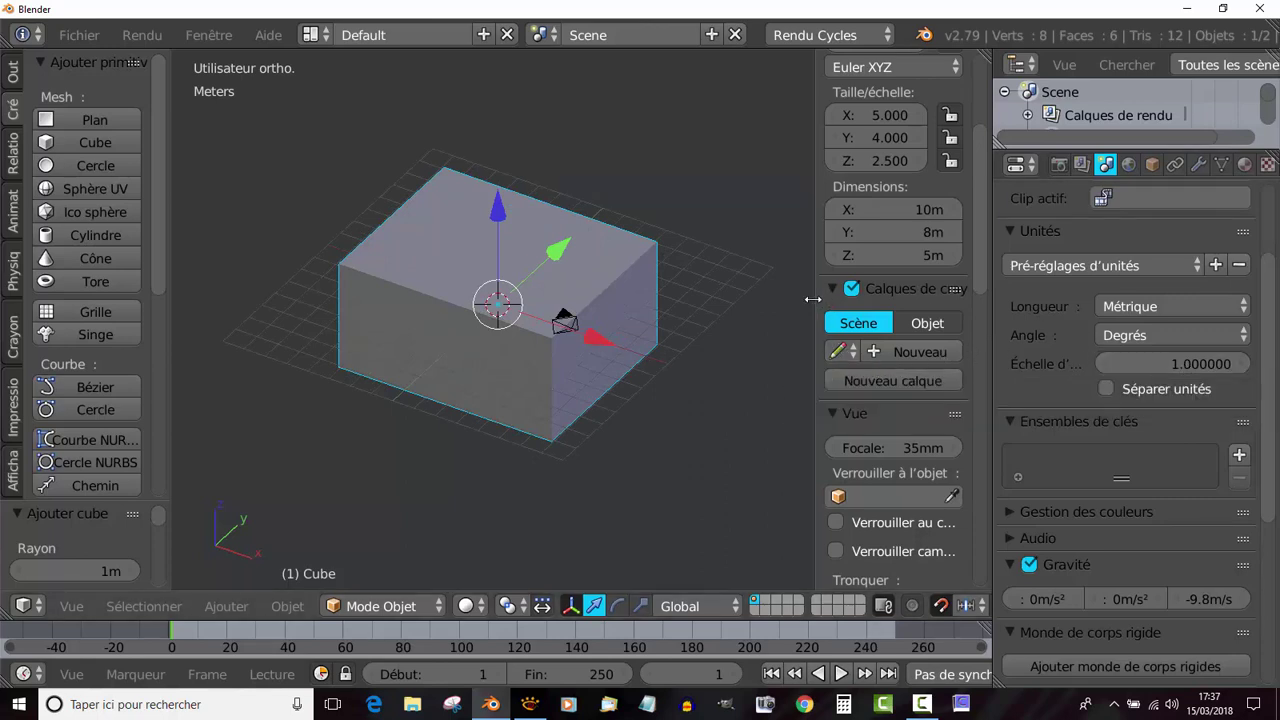
drag(815, 290, 722, 316)
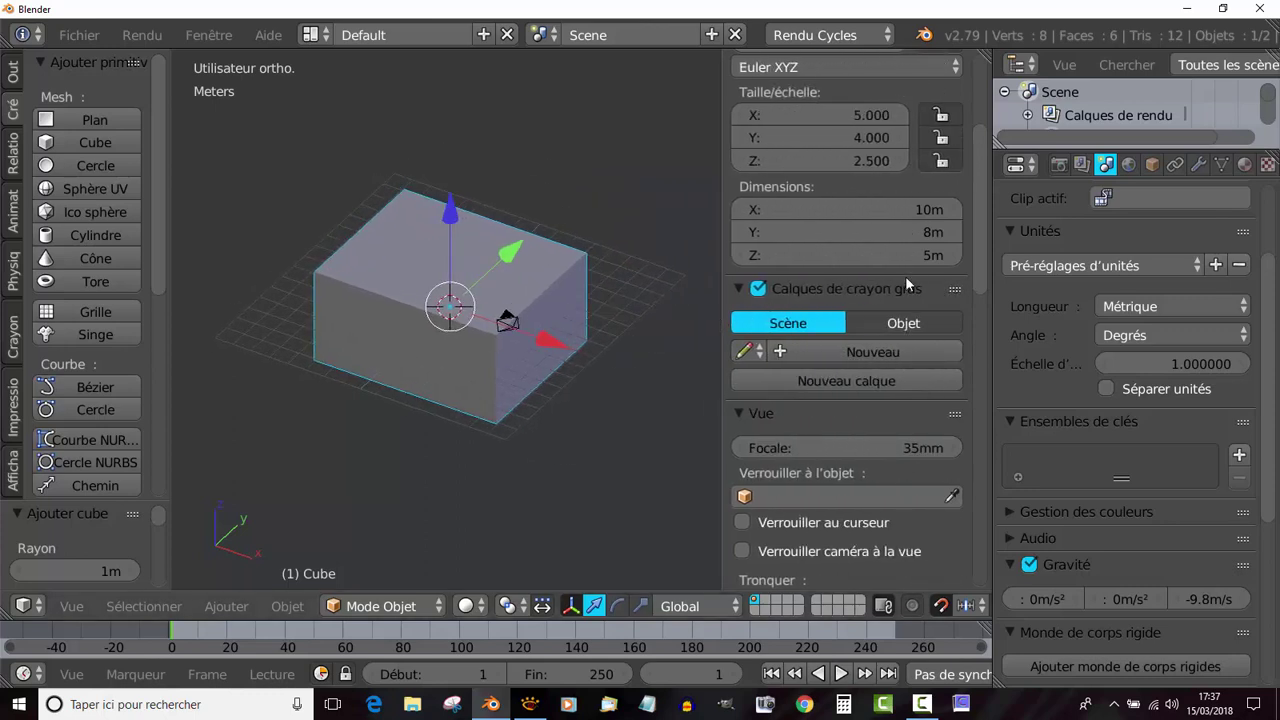
Step: Nudge the box's Z dimension to 5.01 m and collapse the sidebar to enlarge the 3D view
drag(906, 257, 911, 257)
click(931, 258)
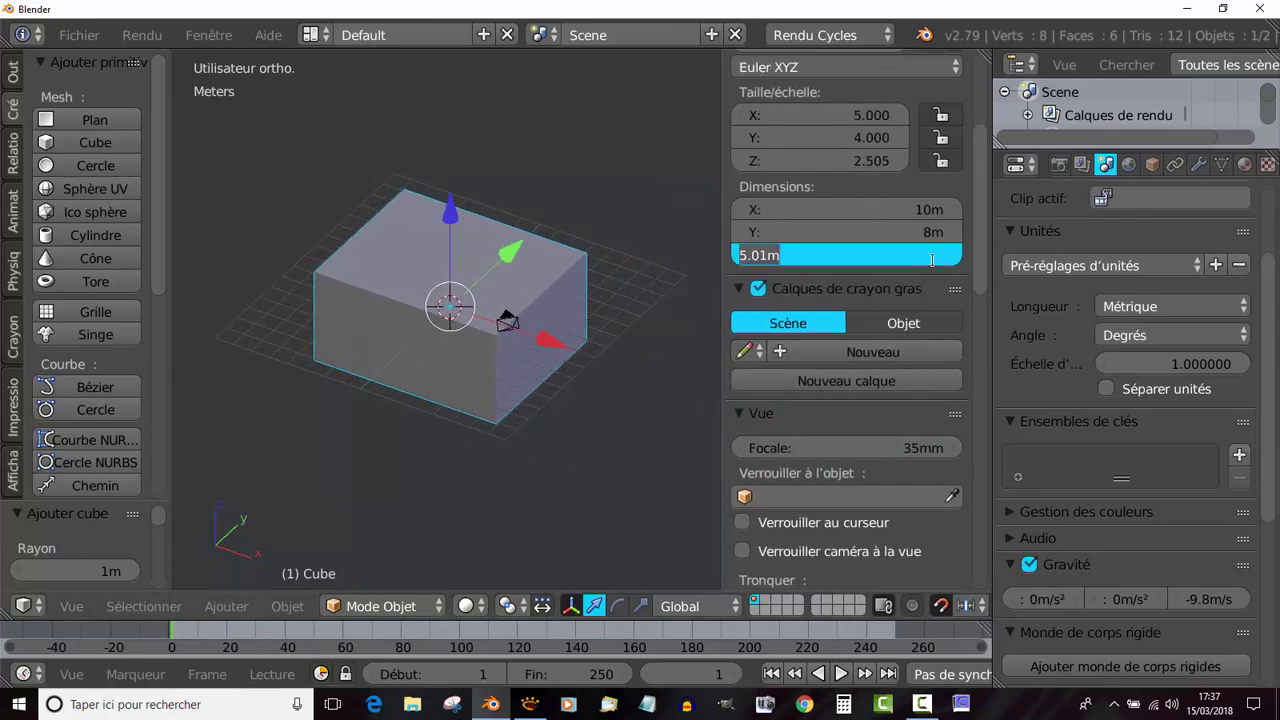
click(884, 187)
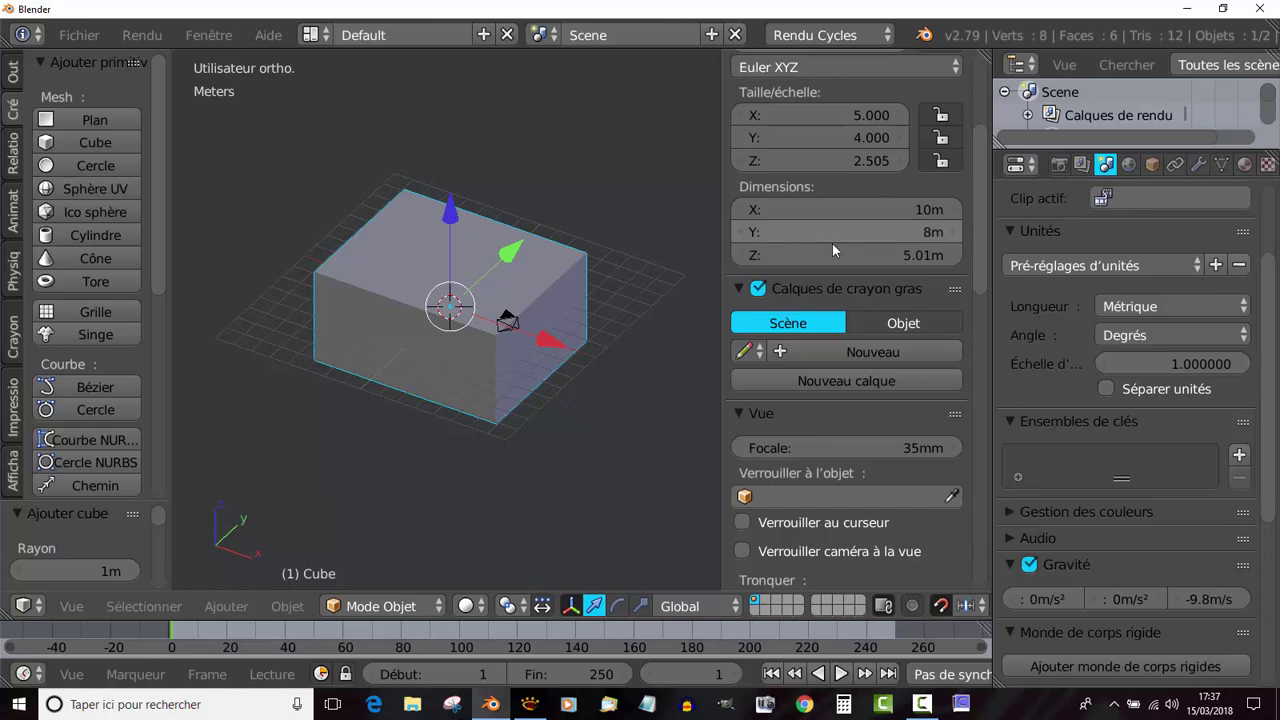
click(913, 258)
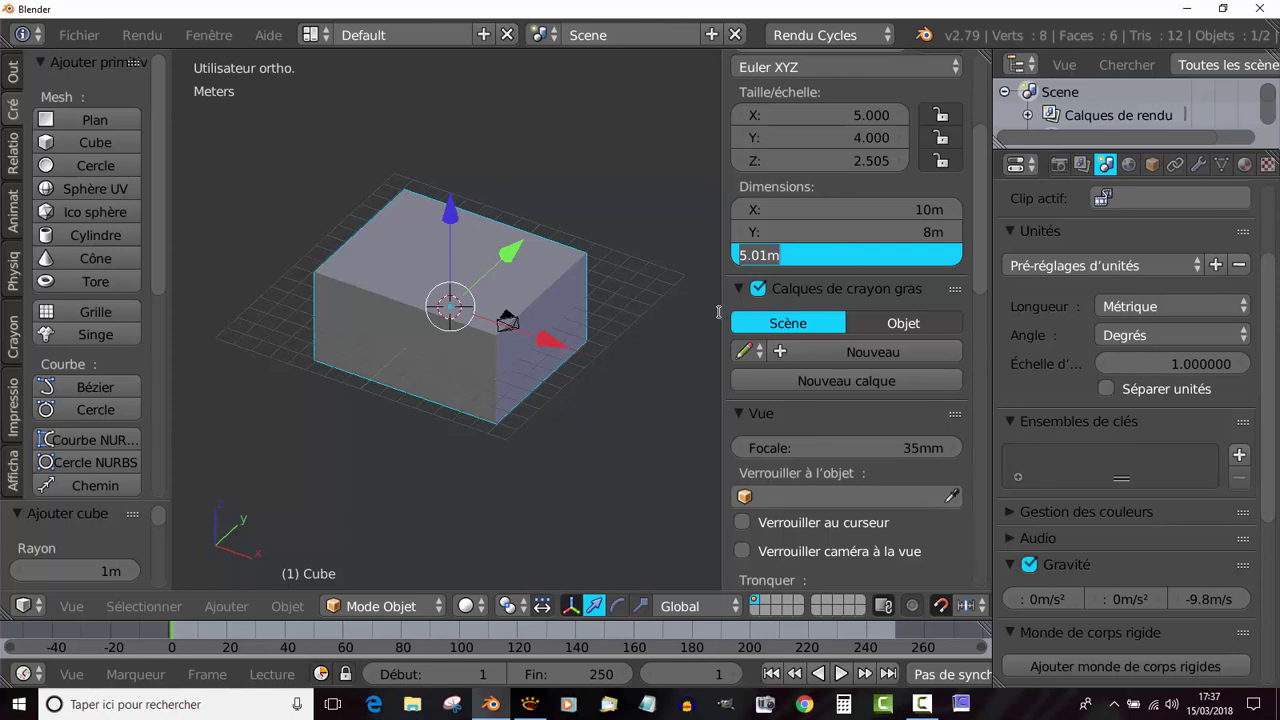
key(Return)
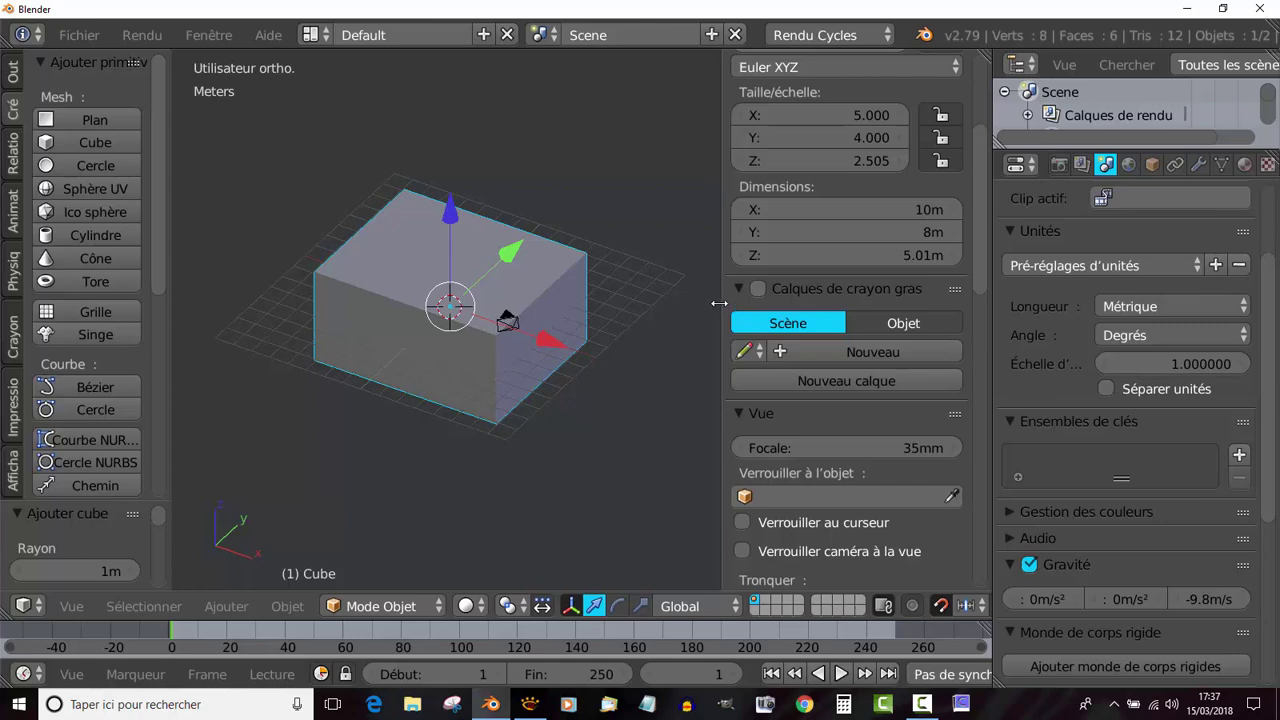
drag(722, 302, 1137, 294)
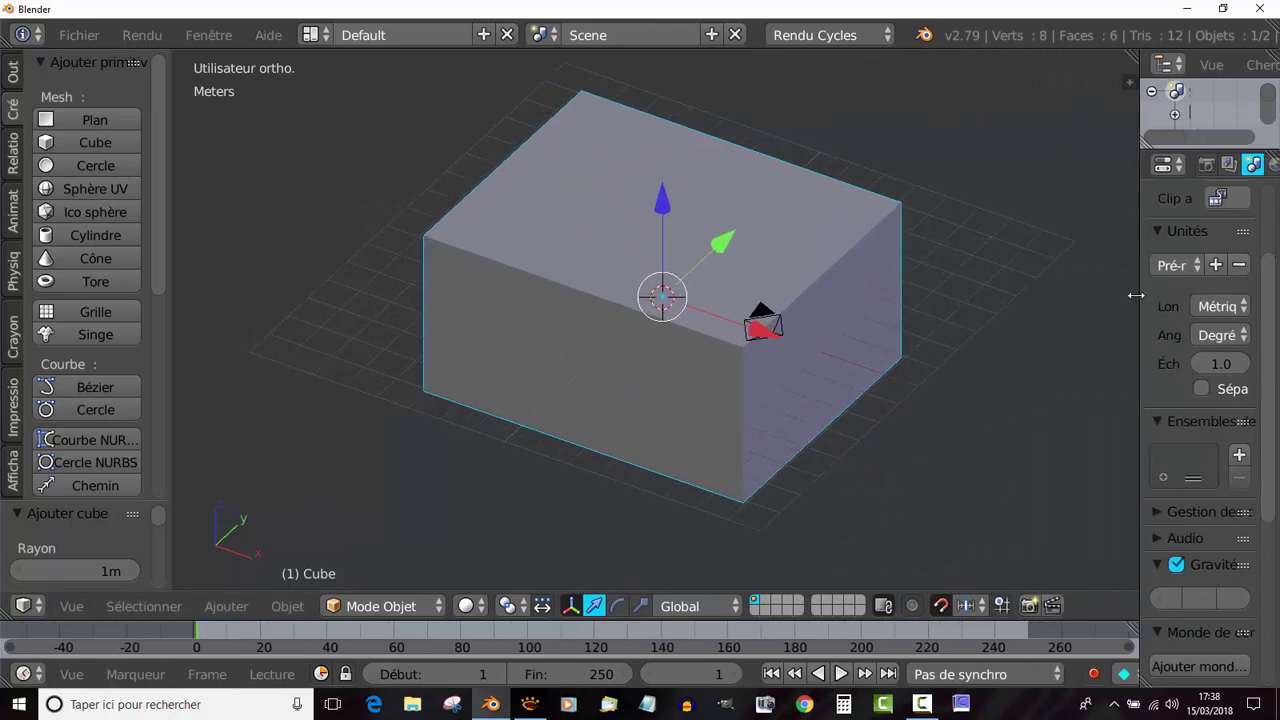
Step: Switch the render engine to Blender Render and back to Cycles Render
click(798, 38)
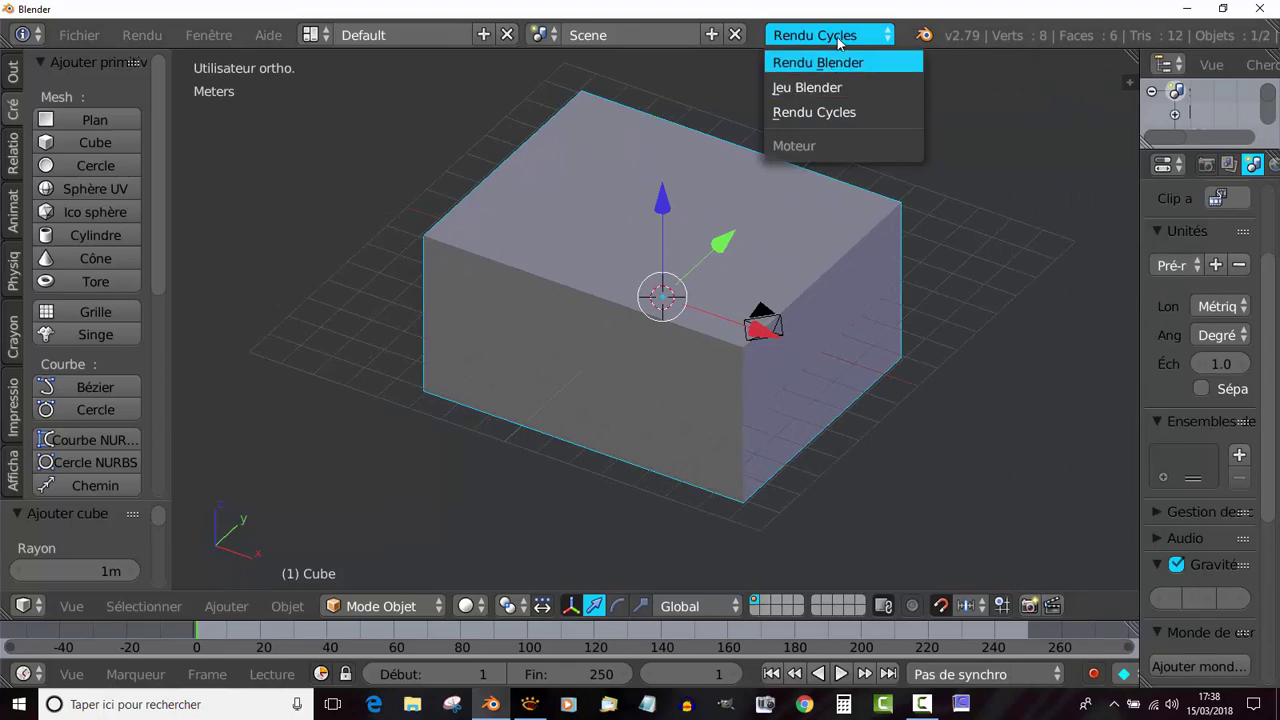
click(838, 60)
click(840, 42)
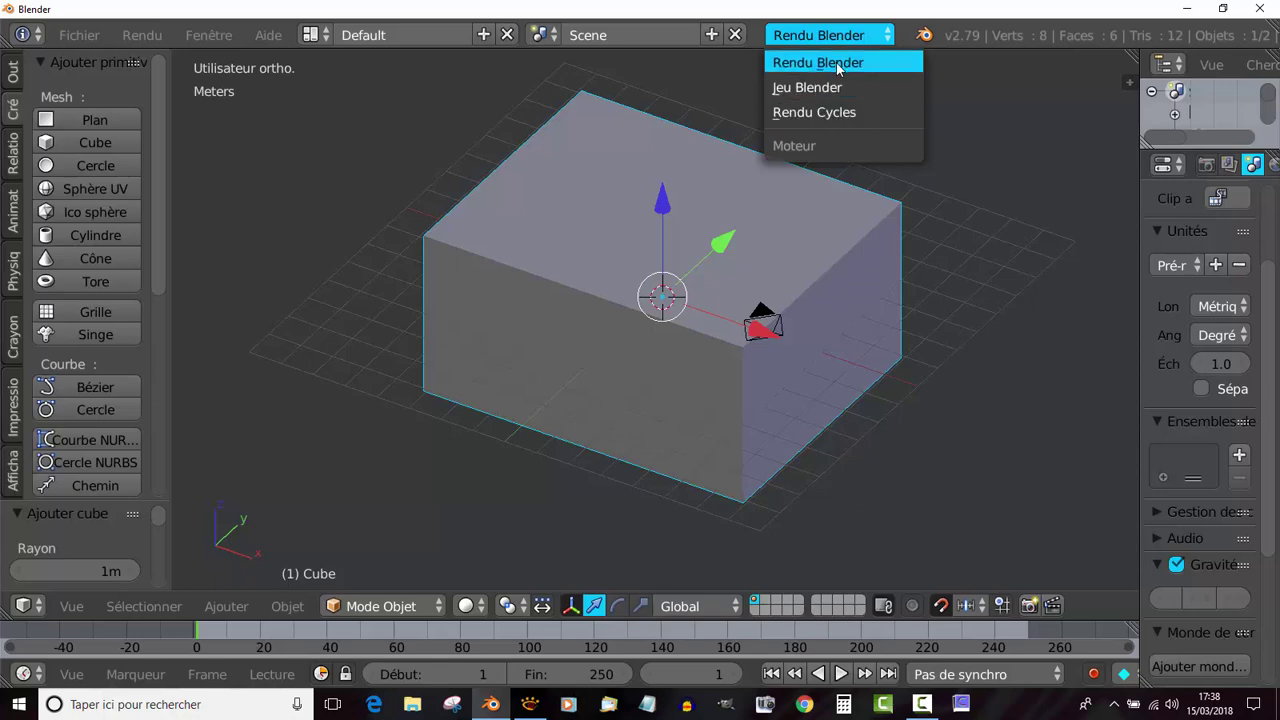
click(835, 113)
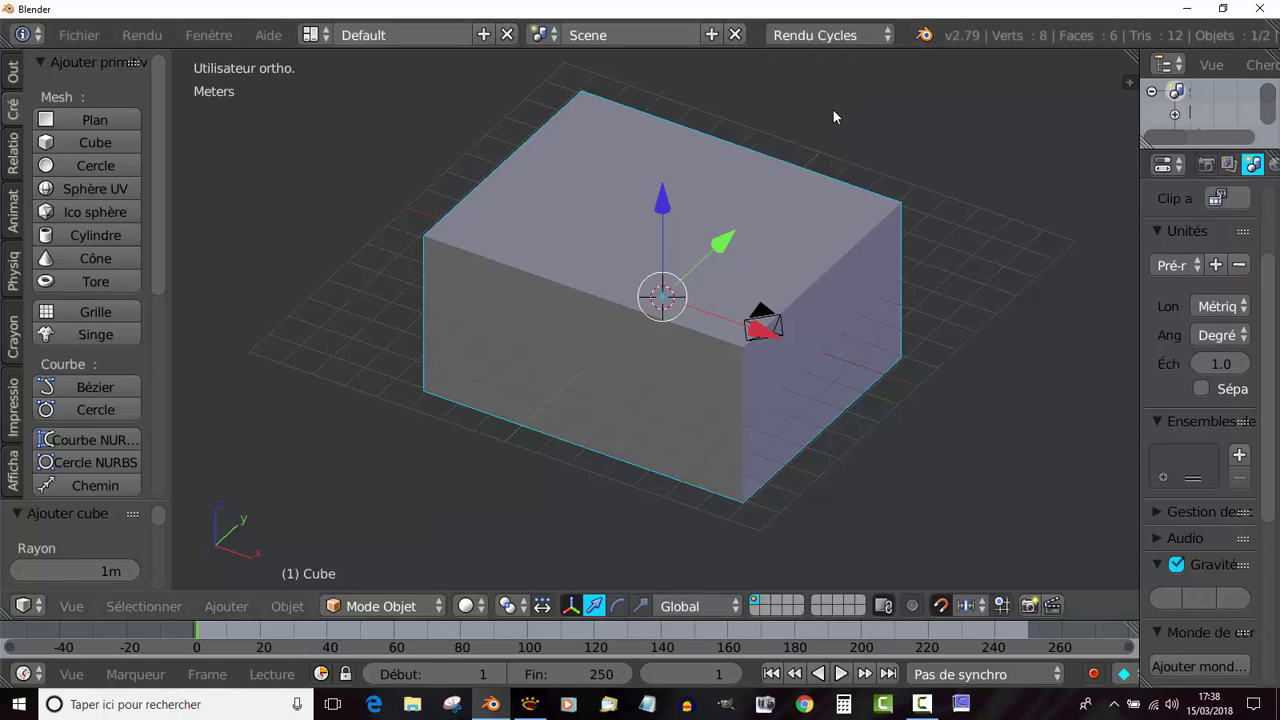
Step: Widen the properties editor, show the render settings and run a test render of the scene, ending back in the 3D view
scroll(660, 292, down, 2)
middle_drag(660, 292, 615, 302)
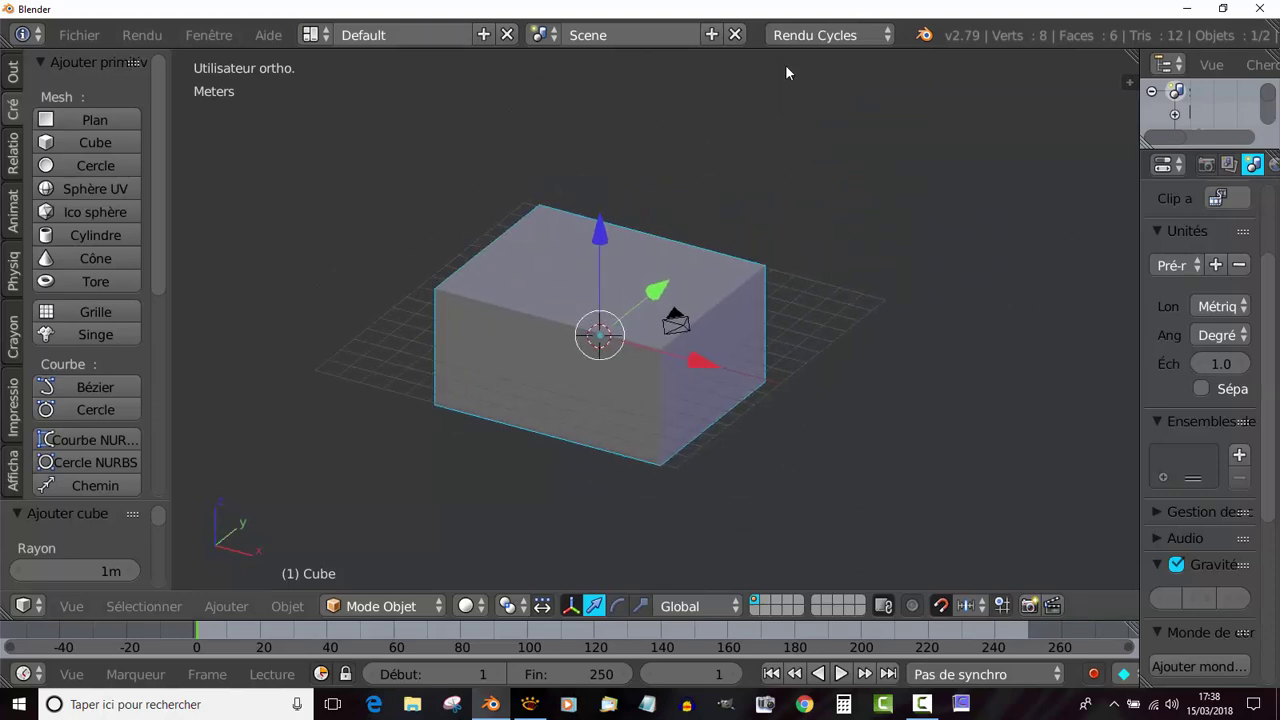
click(1128, 210)
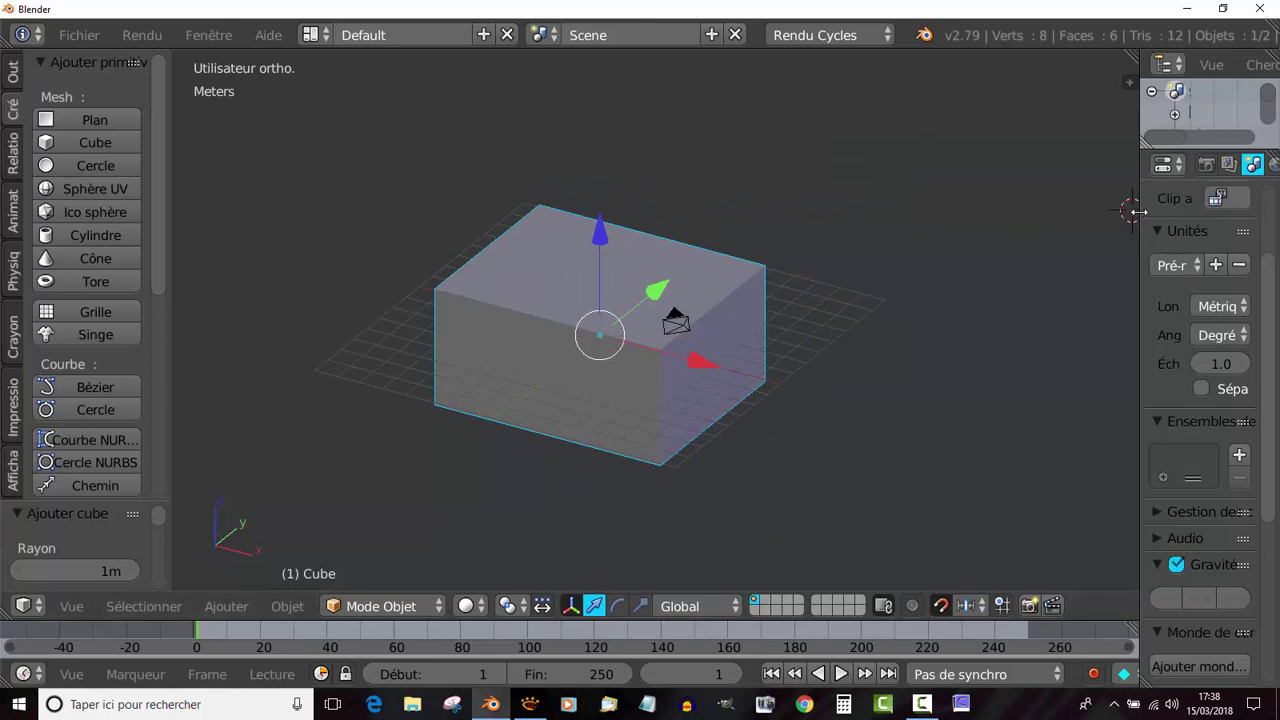
drag(1140, 212, 965, 220)
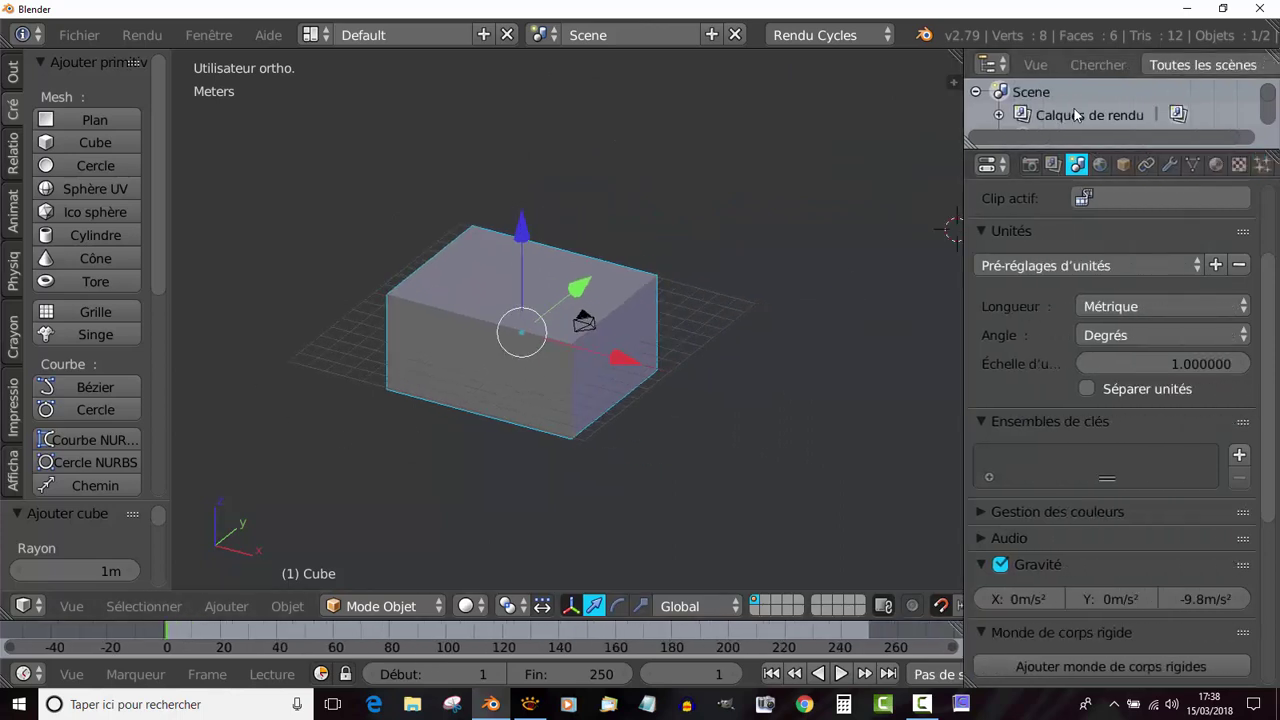
click(1030, 164)
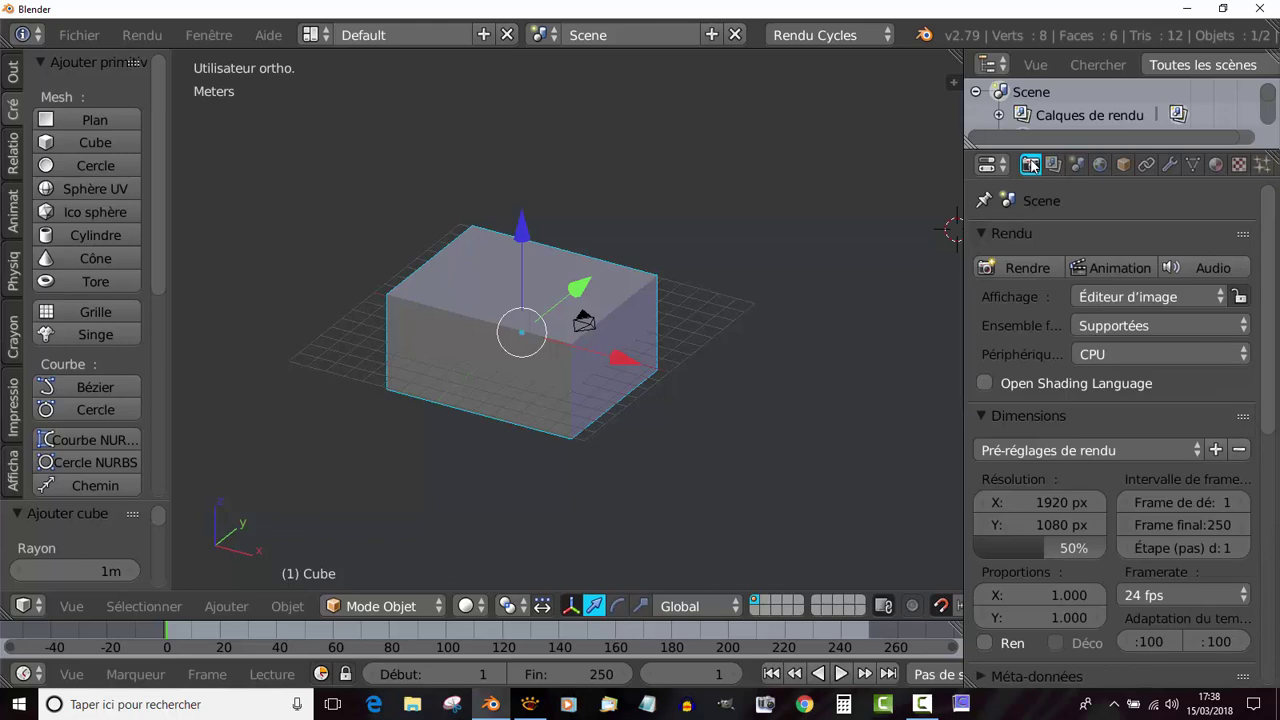
click(1022, 268)
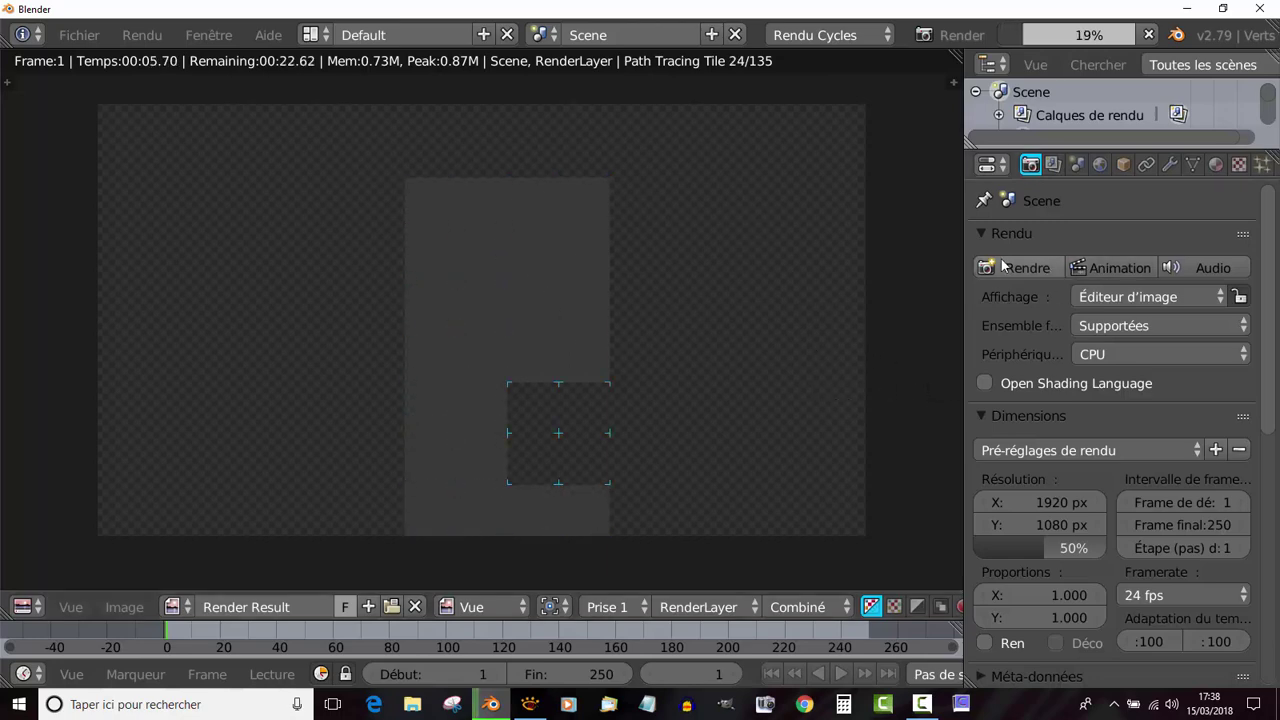
key(Escape)
key(Escape)
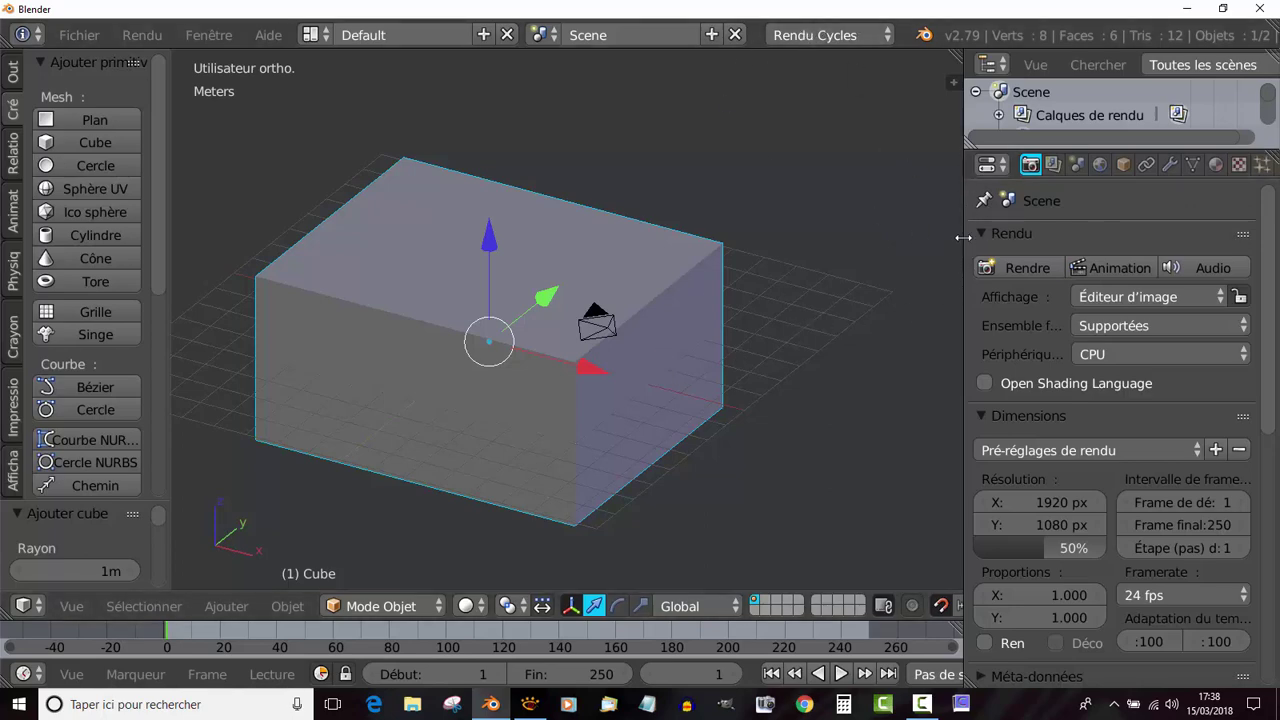
Step: Split the 3D view into two areas side by side and turn the new one into a node editor with a narrower sidebar
drag(963, 237, 1047, 240)
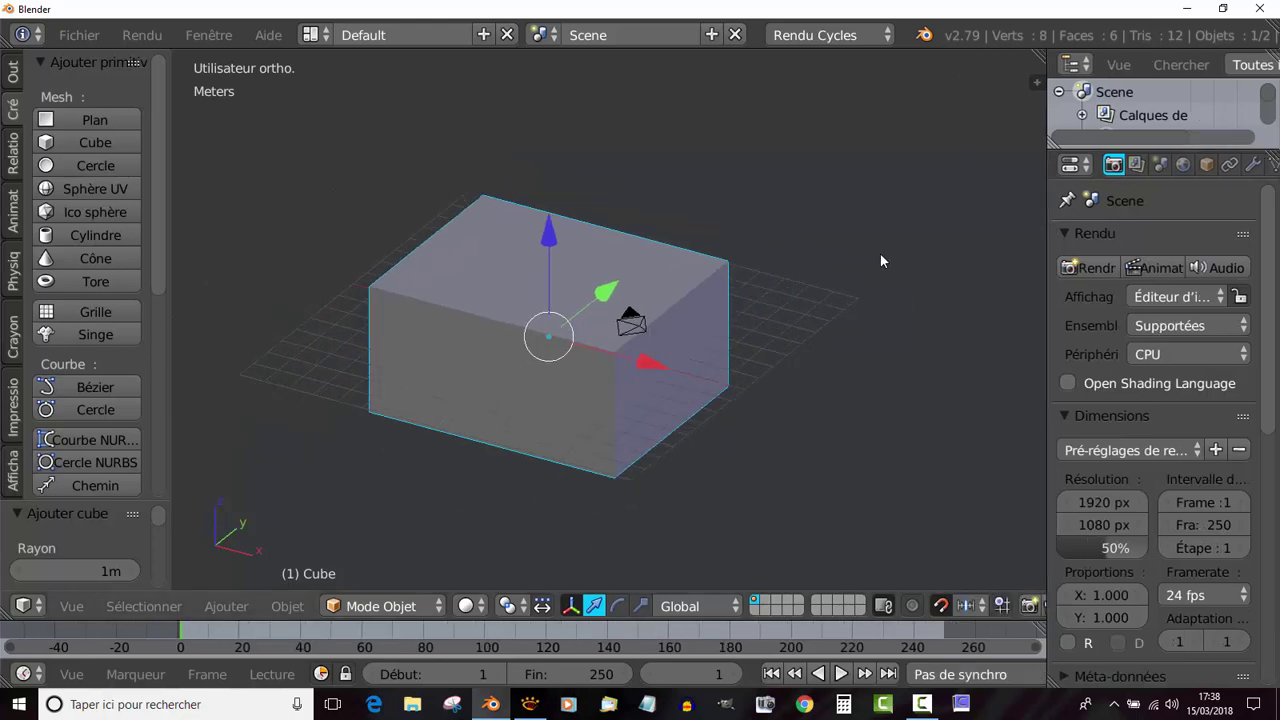
shift+middle_drag(880, 260, 932, 250)
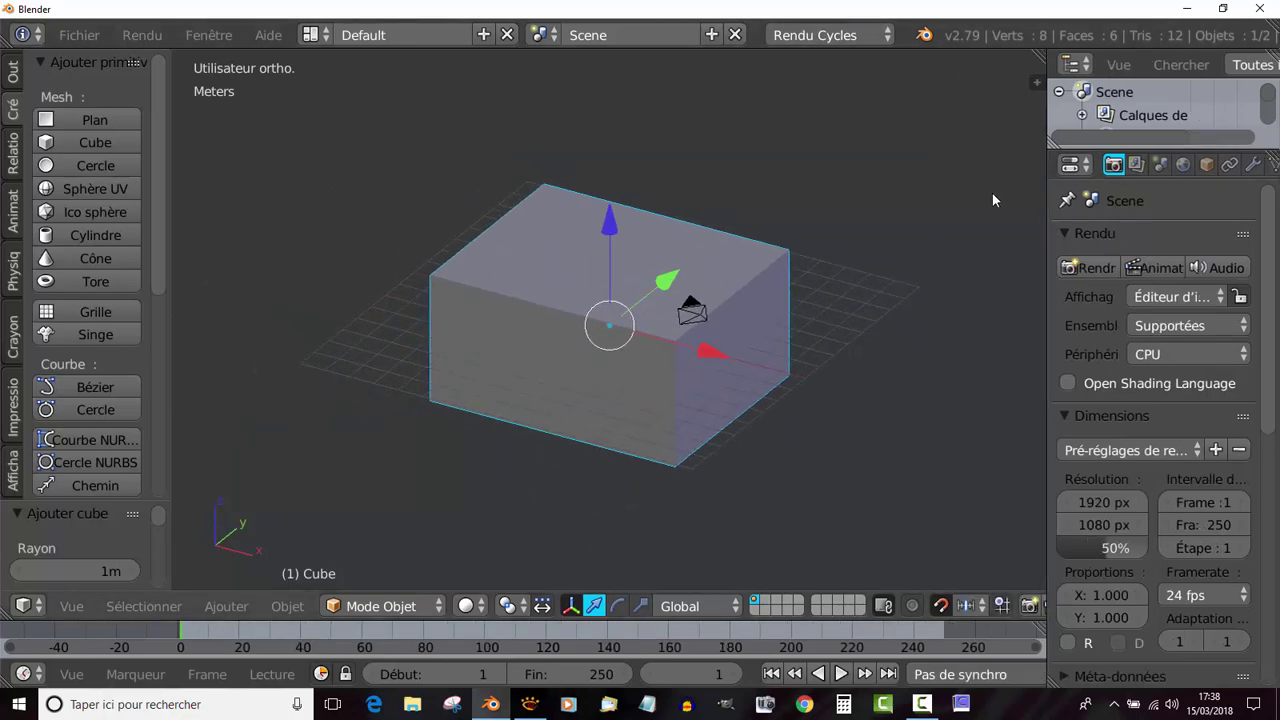
drag(1034, 64, 645, 80)
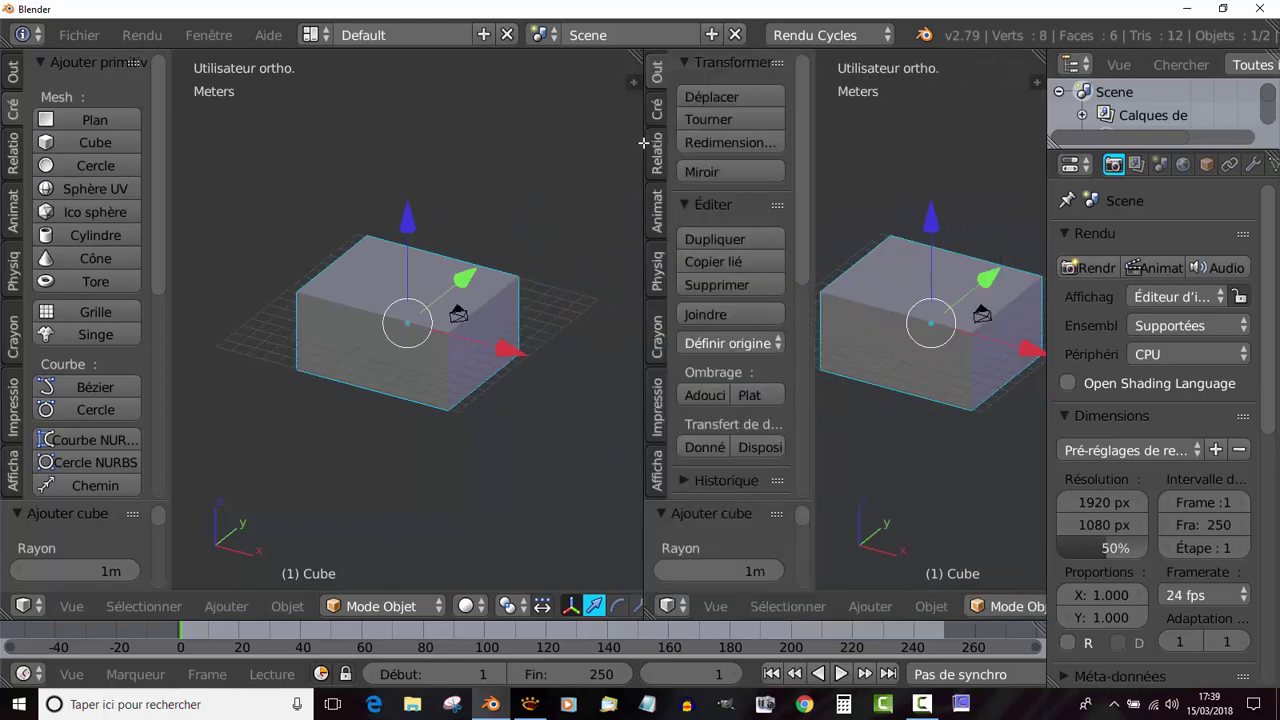
click(670, 607)
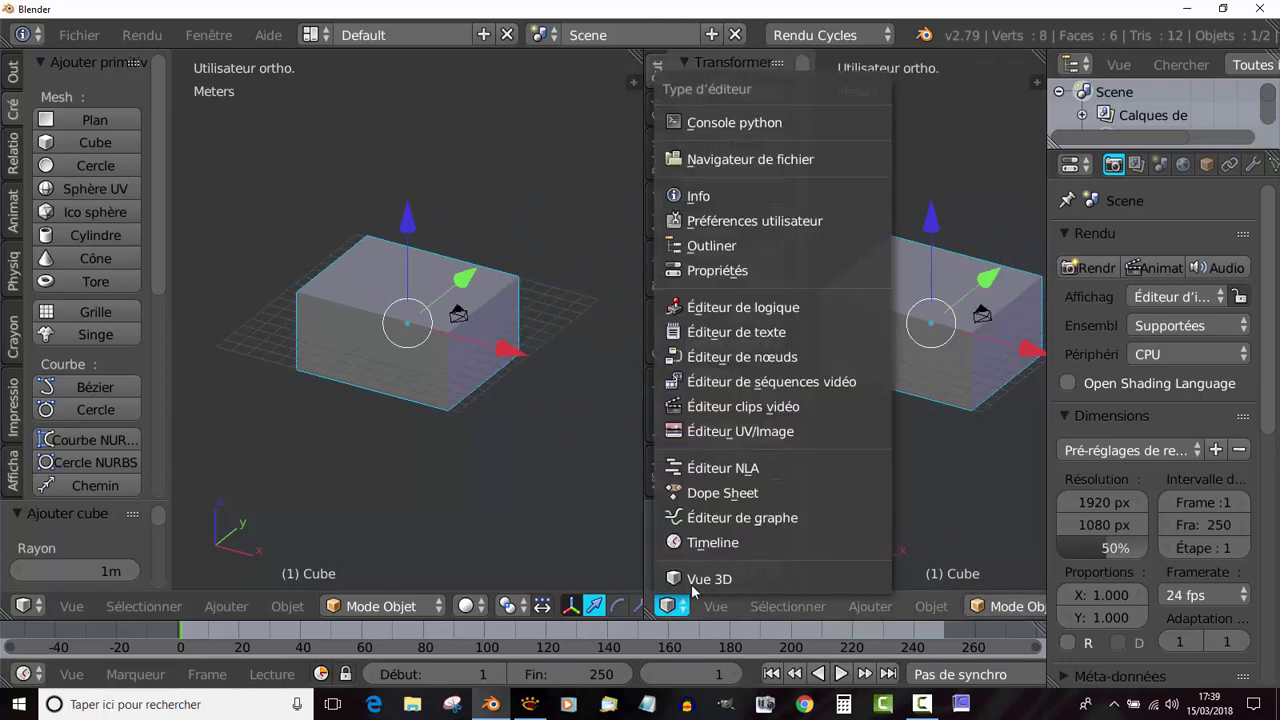
click(728, 358)
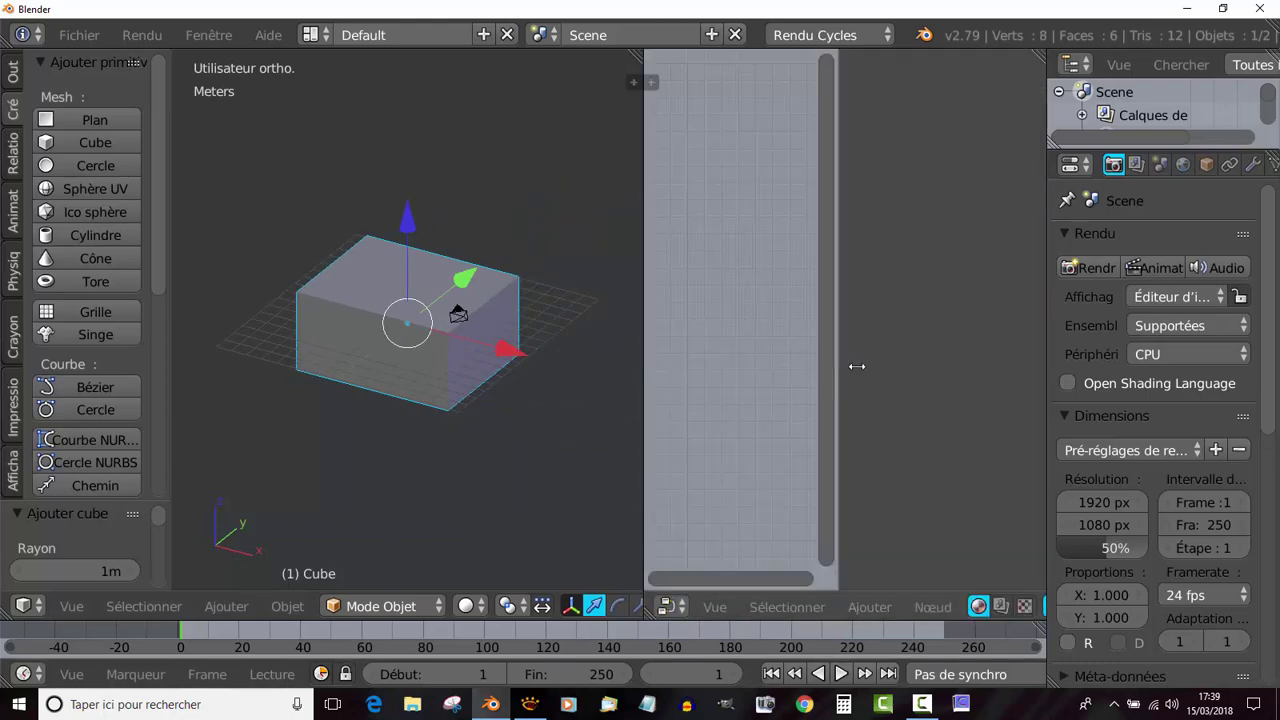
drag(857, 366, 1003, 364)
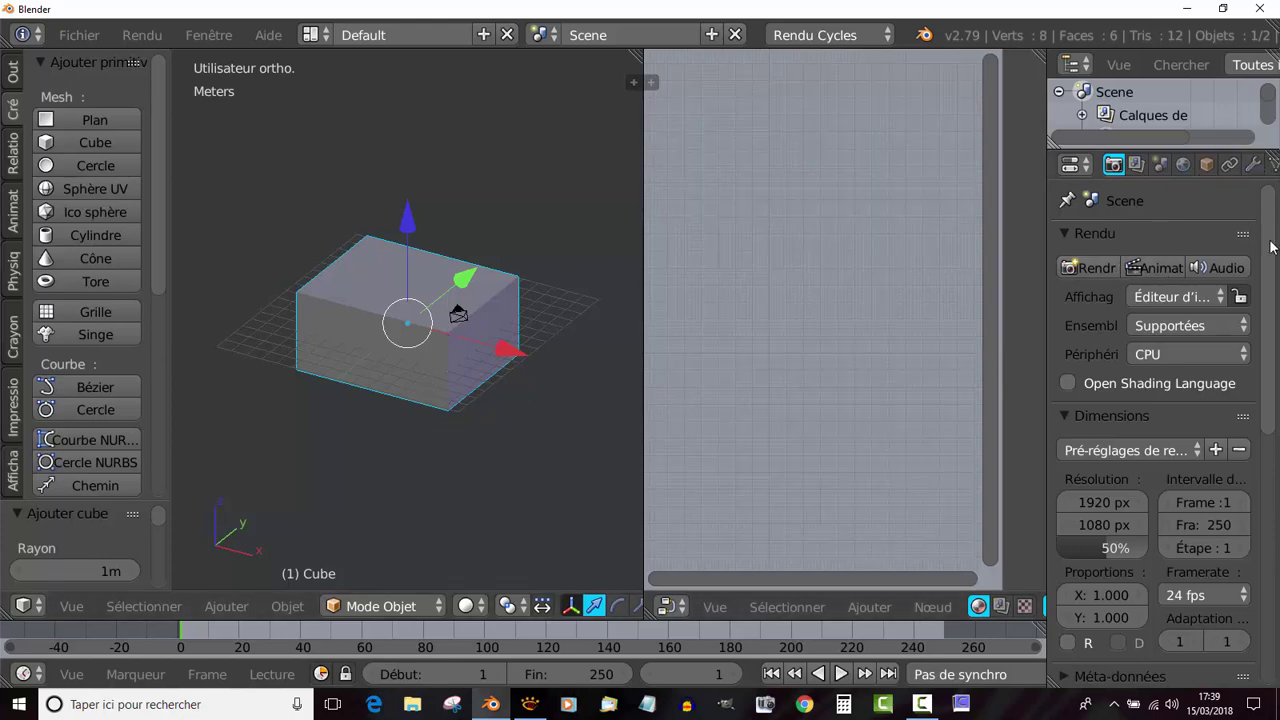
Step: Add a new material to the cube and set its diffuse colour to a yellow-orange
scroll(1203, 167, down, 4)
click(1204, 166)
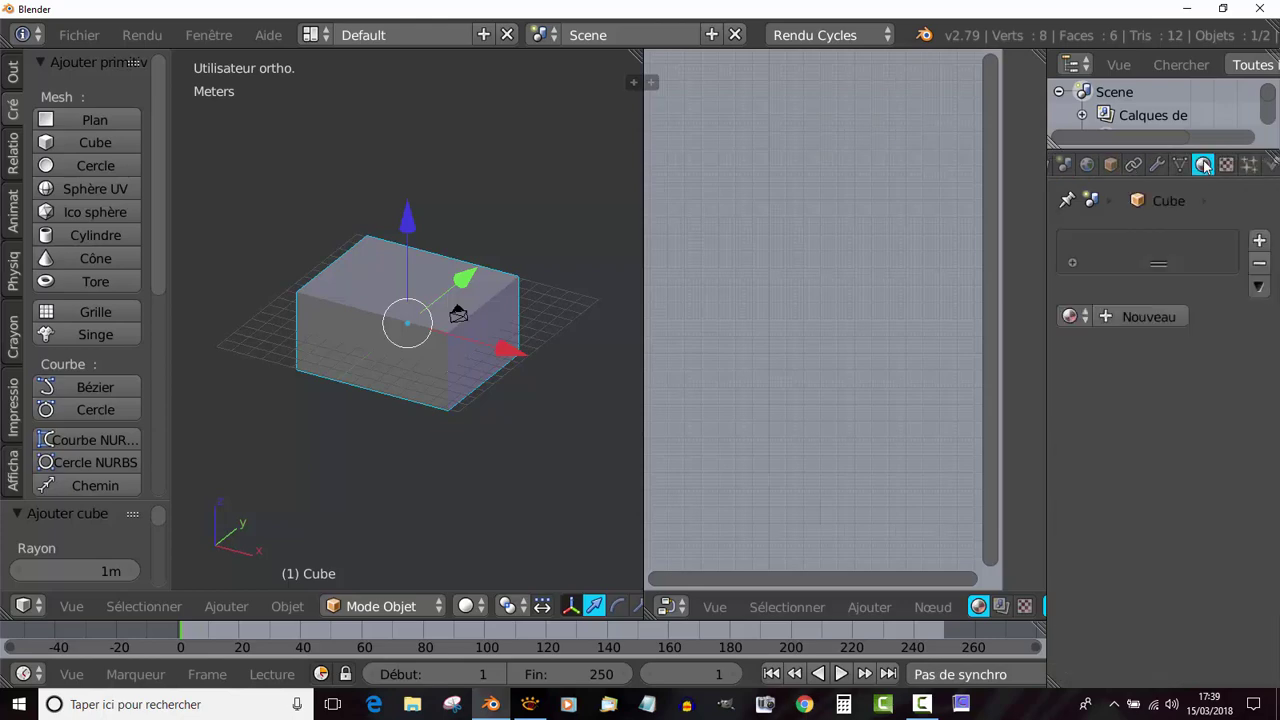
click(1148, 316)
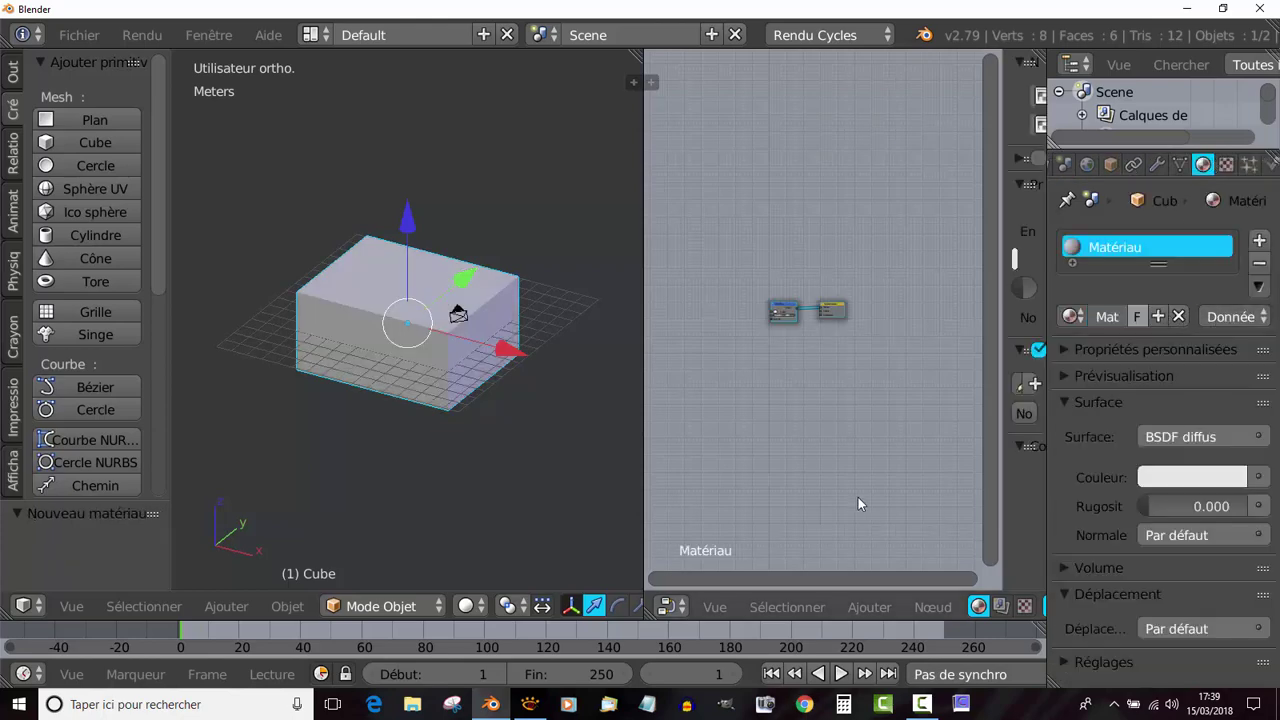
click(1192, 474)
click(1084, 272)
Step: Spread out the diffuse BSDF and material output nodes, widening the node editor at the expense of the properties editor
scroll(506, 452, up, 2)
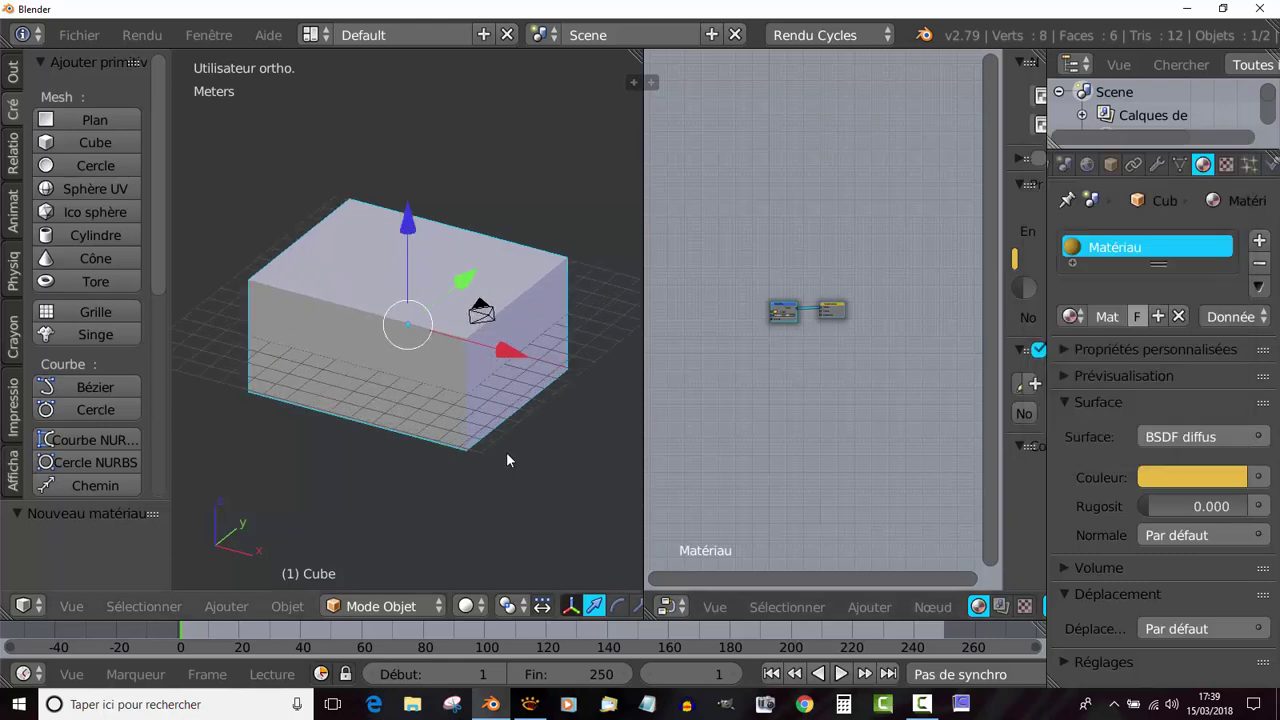
scroll(856, 351, up, 4)
scroll(856, 351, up, 1)
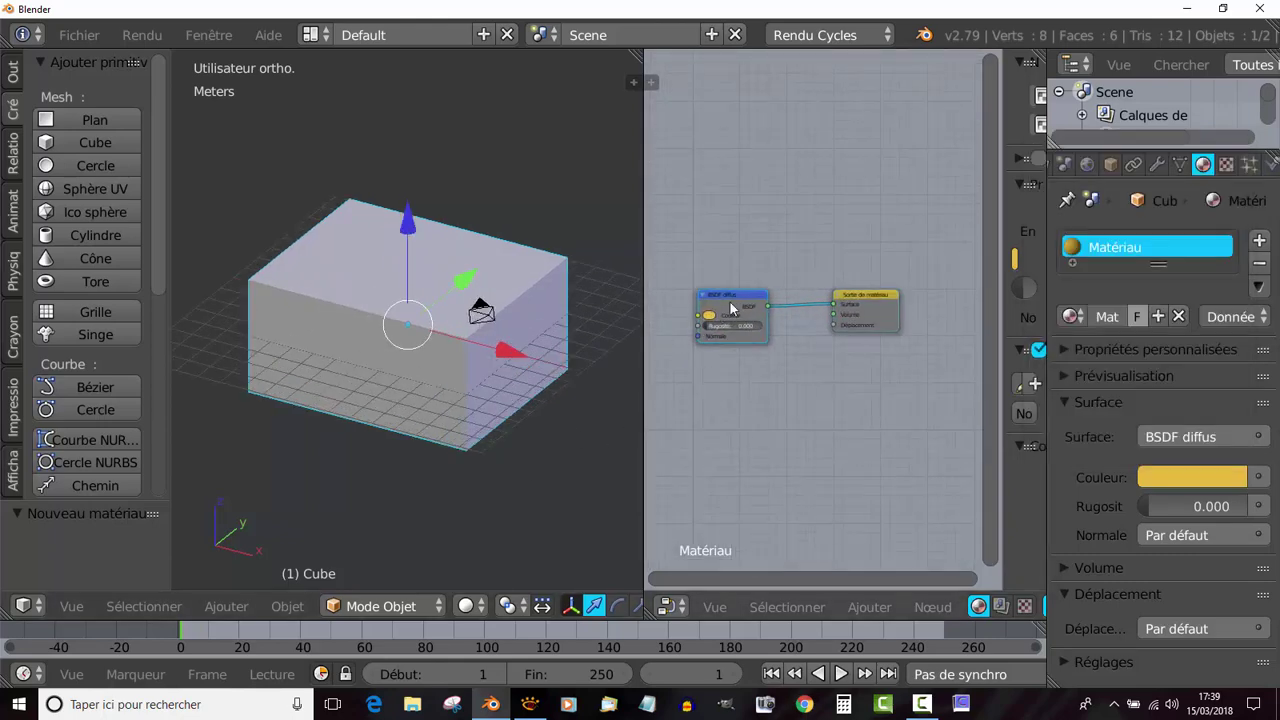
drag(732, 307, 740, 216)
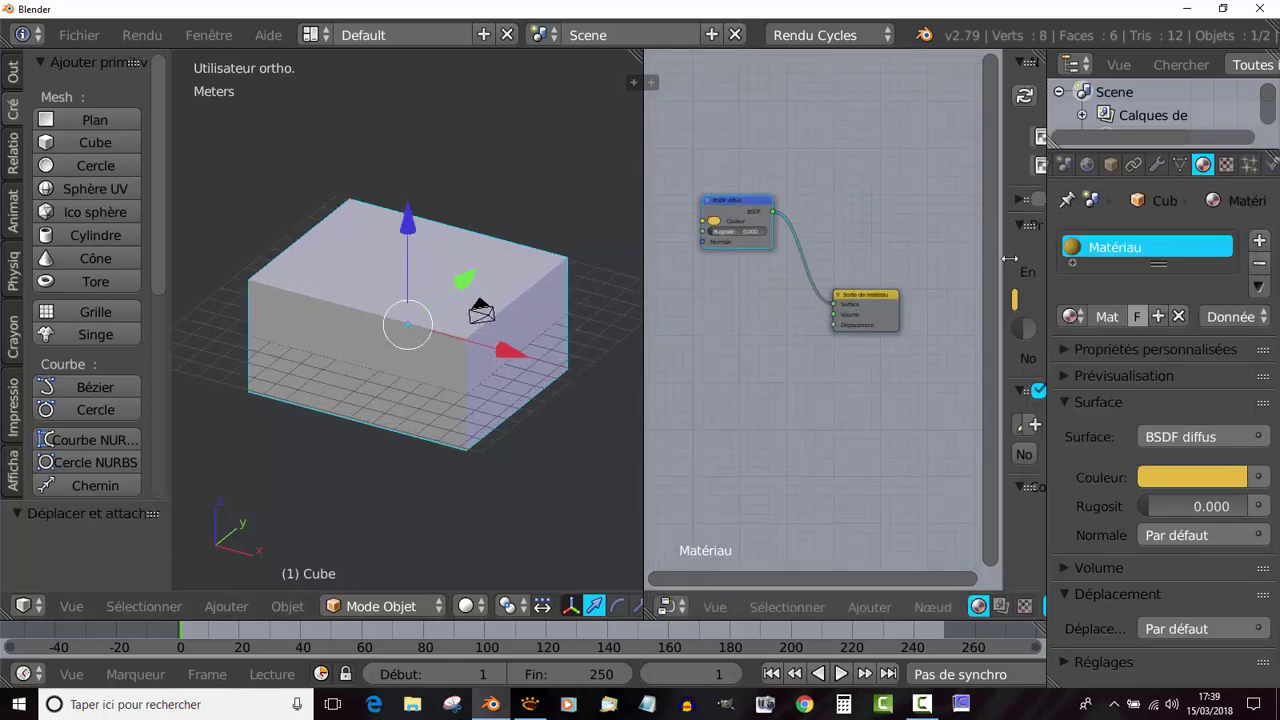
drag(1010, 259, 1170, 222)
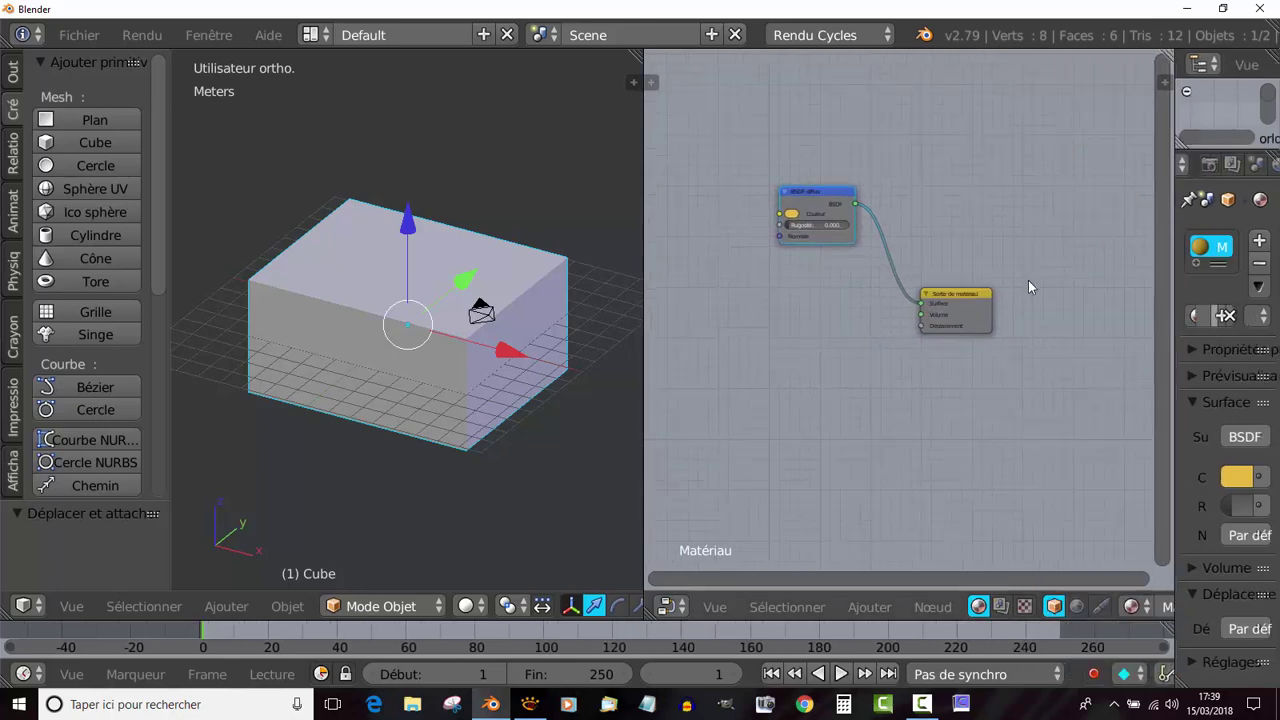
scroll(1028, 287, up, 3)
drag(971, 285, 1042, 278)
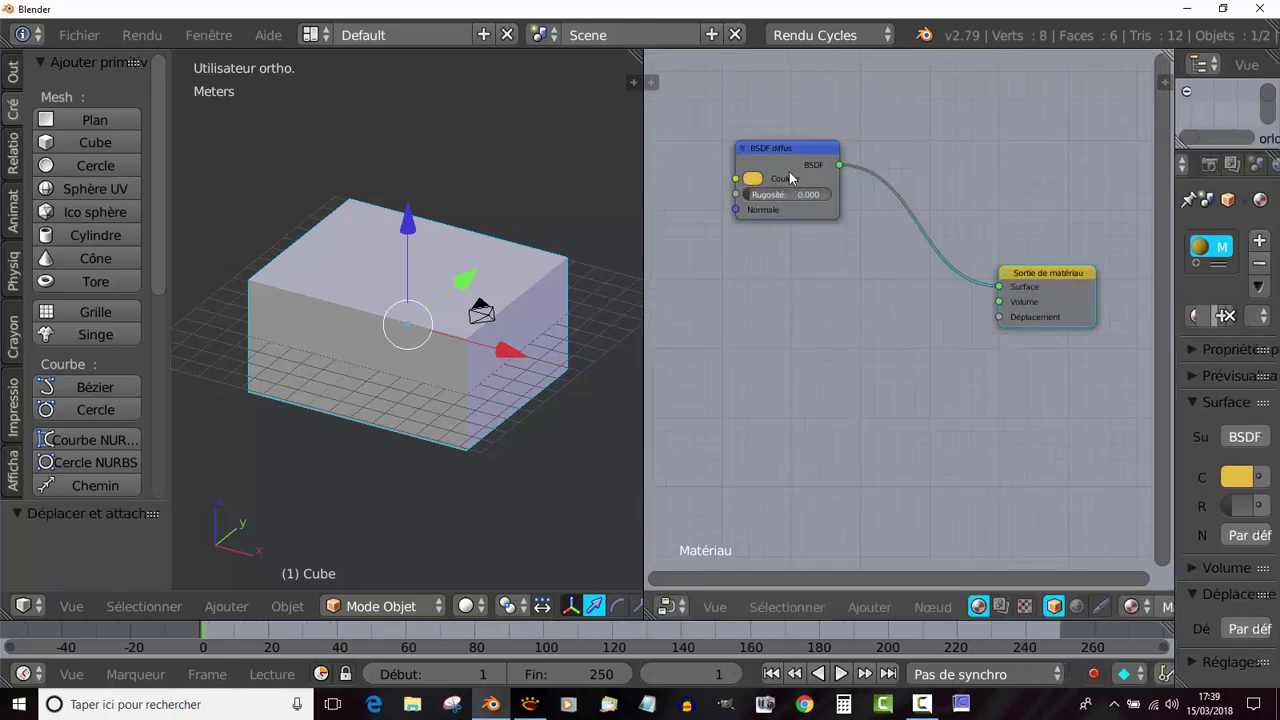
drag(789, 151, 868, 158)
scroll(853, 239, up, 1)
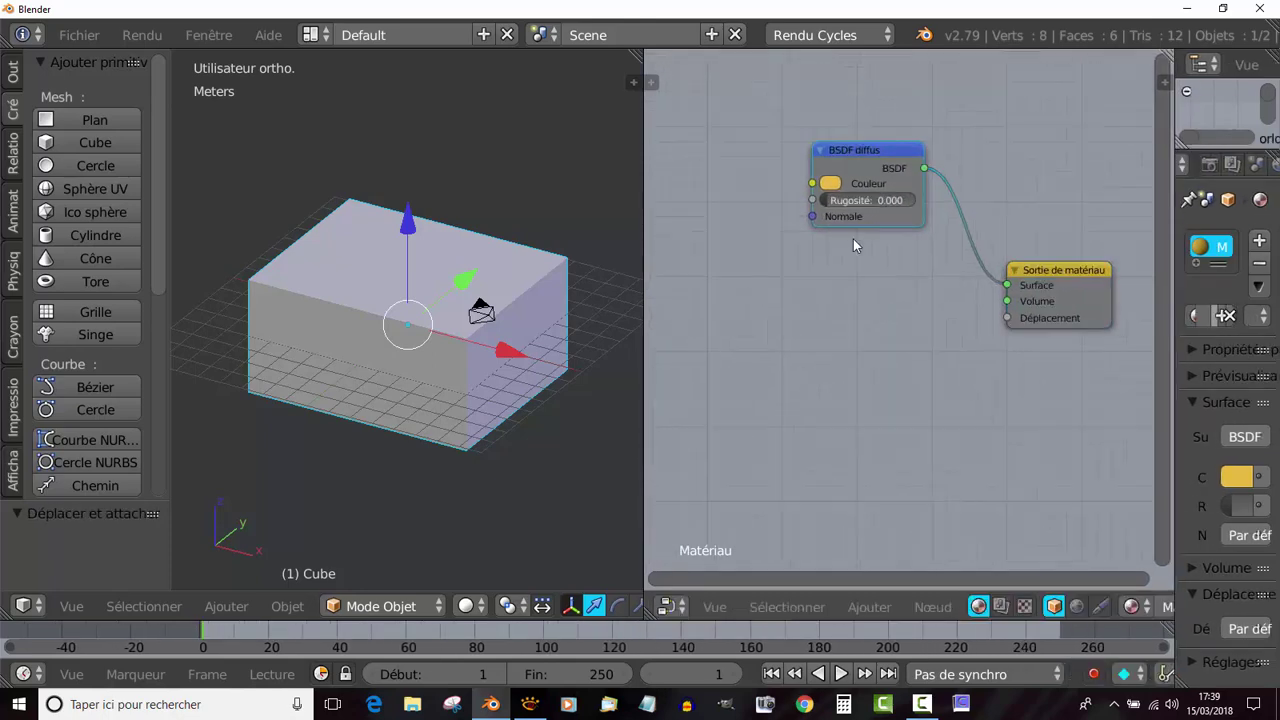
scroll(853, 239, up, 1)
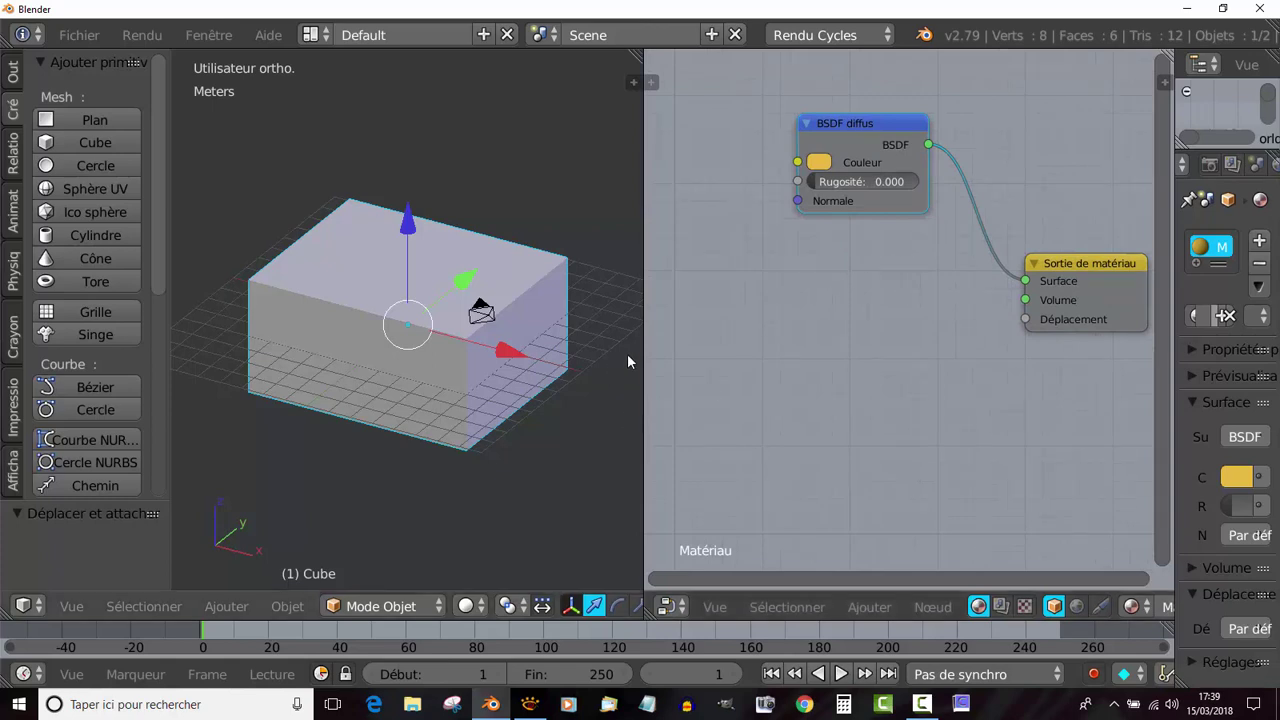
Step: Resize the 3D view and node editor areas, and merge them so the node editor takes over the 3D view's space
drag(645, 350, 1033, 350)
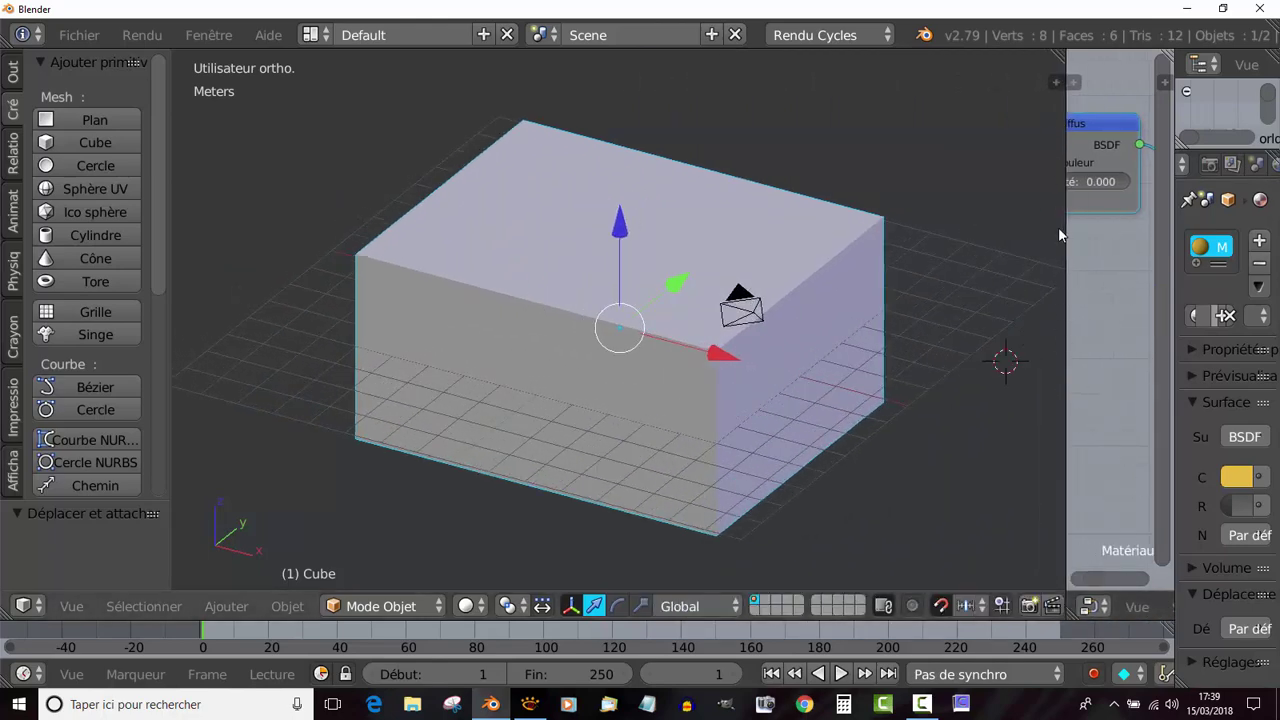
drag(1065, 284, 831, 280)
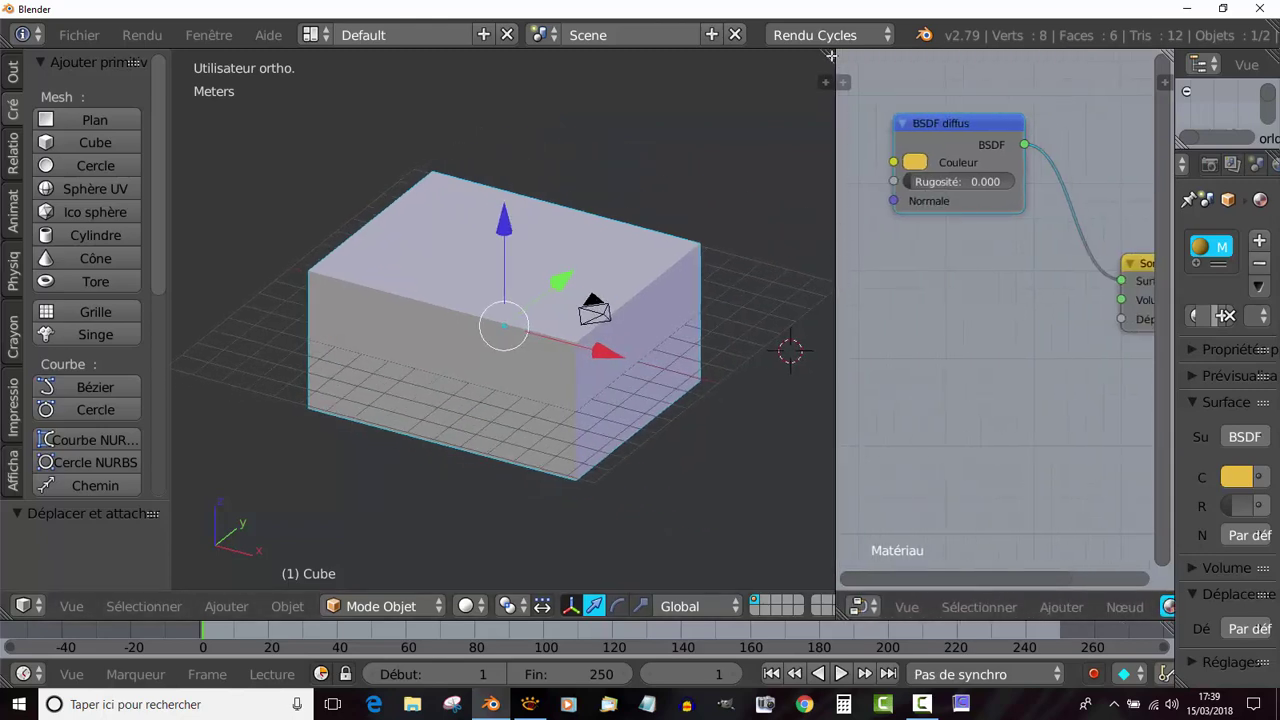
drag(831, 56, 923, 110)
drag(840, 66, 825, 68)
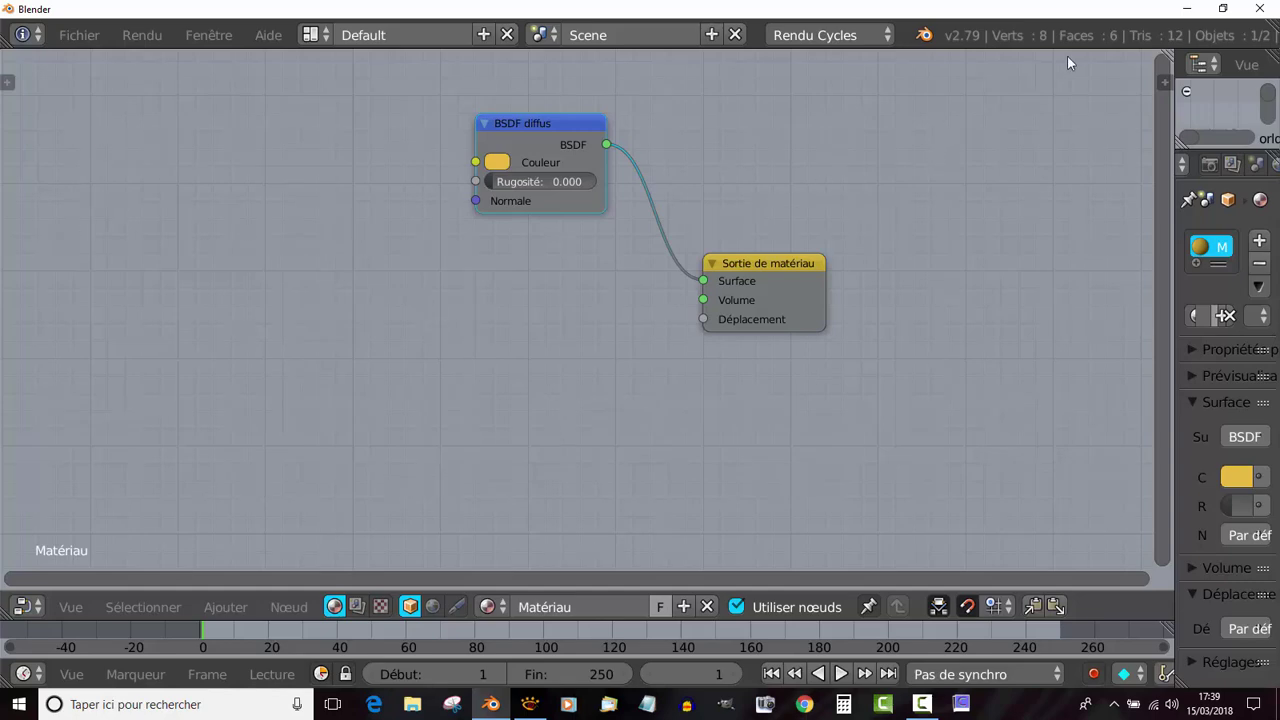
Step: Split the node editor into two areas side by side, turn the new one into a 3D view and narrow its tool shelf
drag(1151, 57, 531, 436)
click(561, 604)
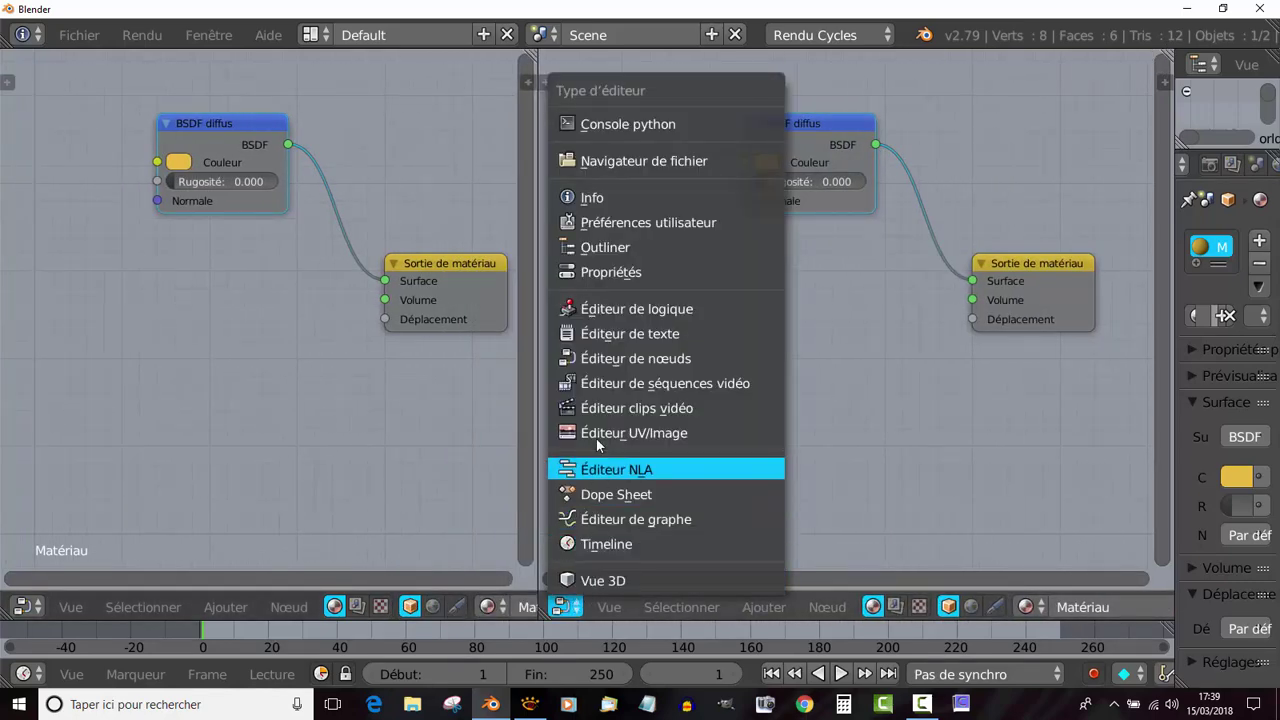
click(578, 581)
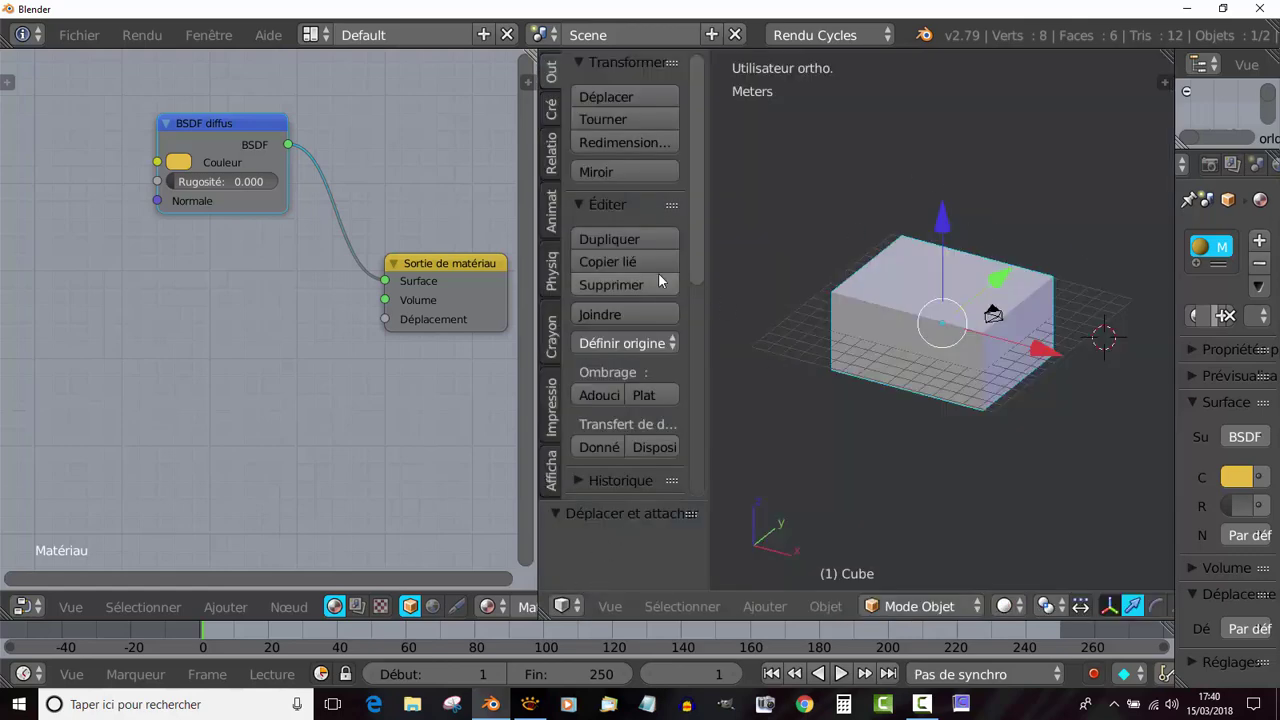
drag(706, 269, 519, 287)
mouse_move(656, 285)
mouse_down()
mouse_move(709, 284)
mouse_move(668, 283)
mouse_up()
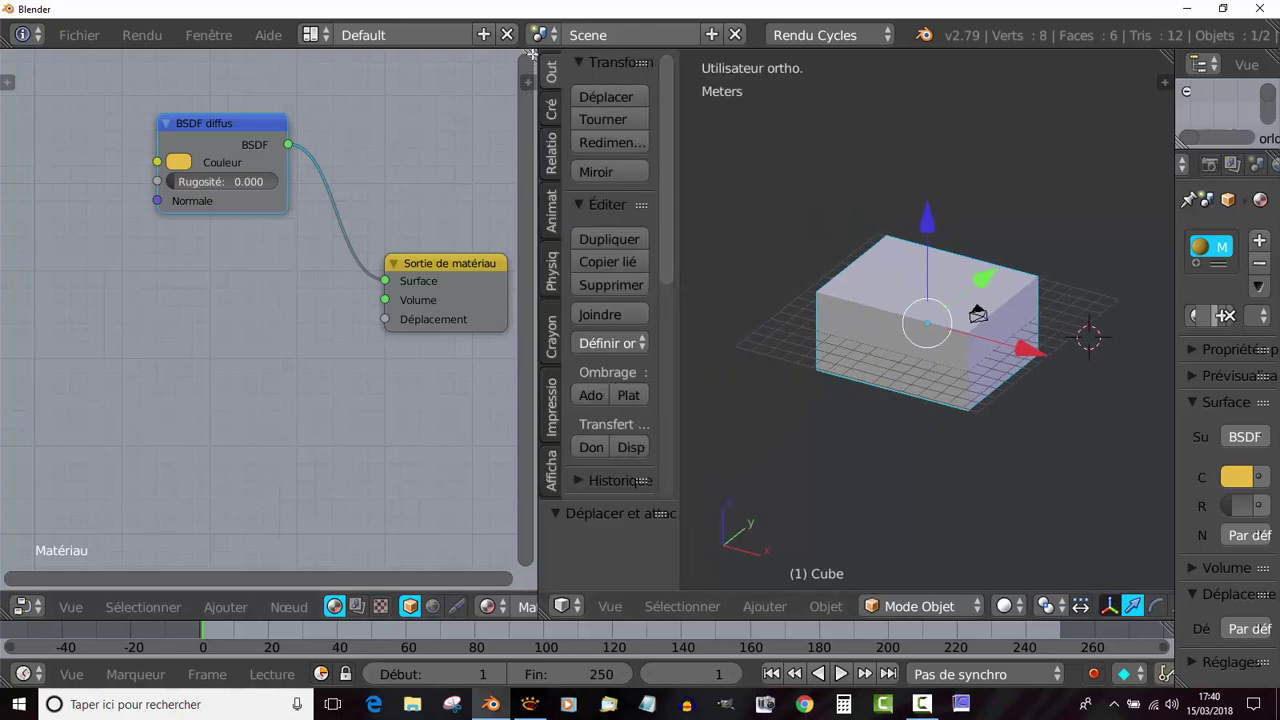
Step: Merge the node editor and 3D view into one area, make it a 3D view and narrow its tool shelf
drag(533, 68, 688, 215)
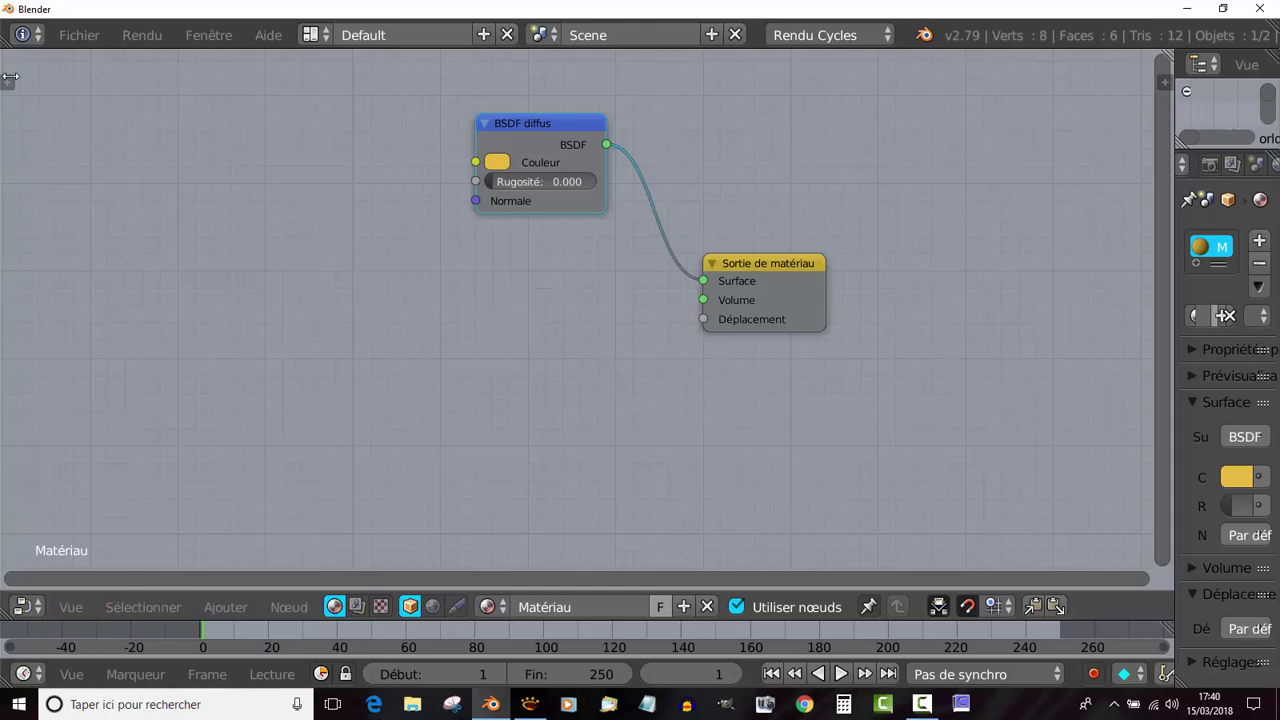
mouse_move(10, 76)
mouse_down()
mouse_move(486, 90)
mouse_move(366, 100)
mouse_up()
click(27, 606)
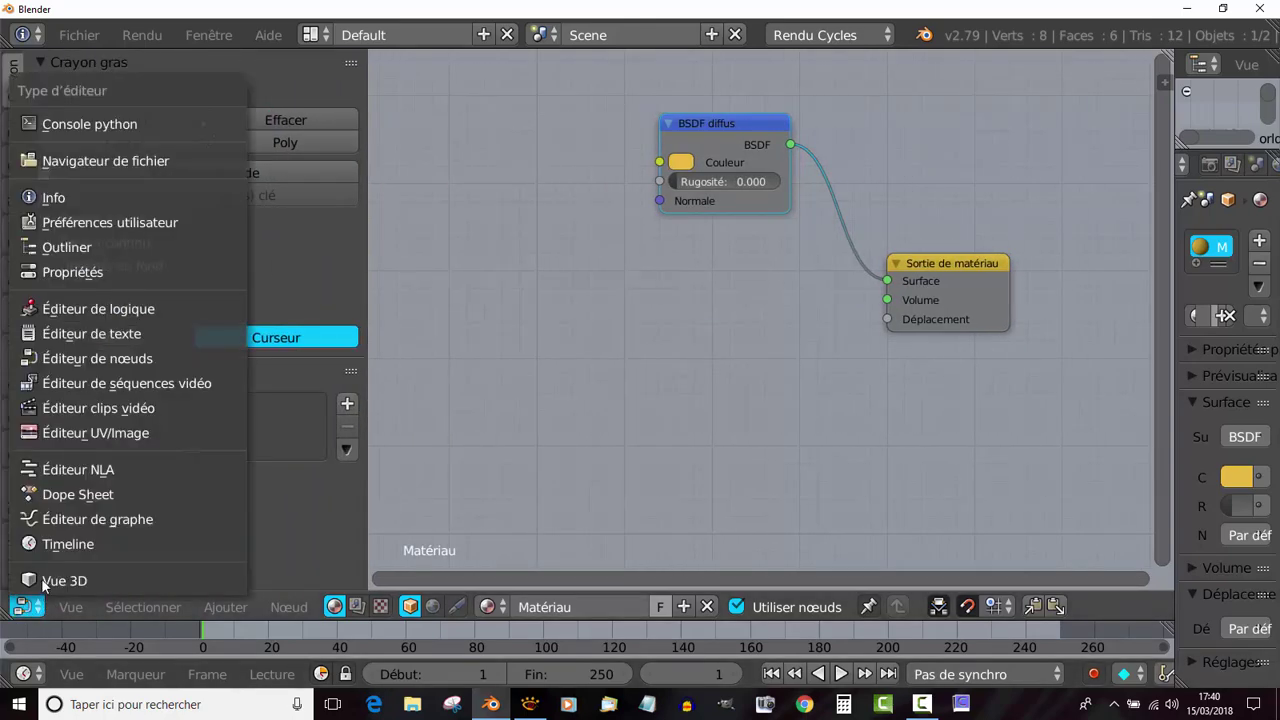
click(50, 581)
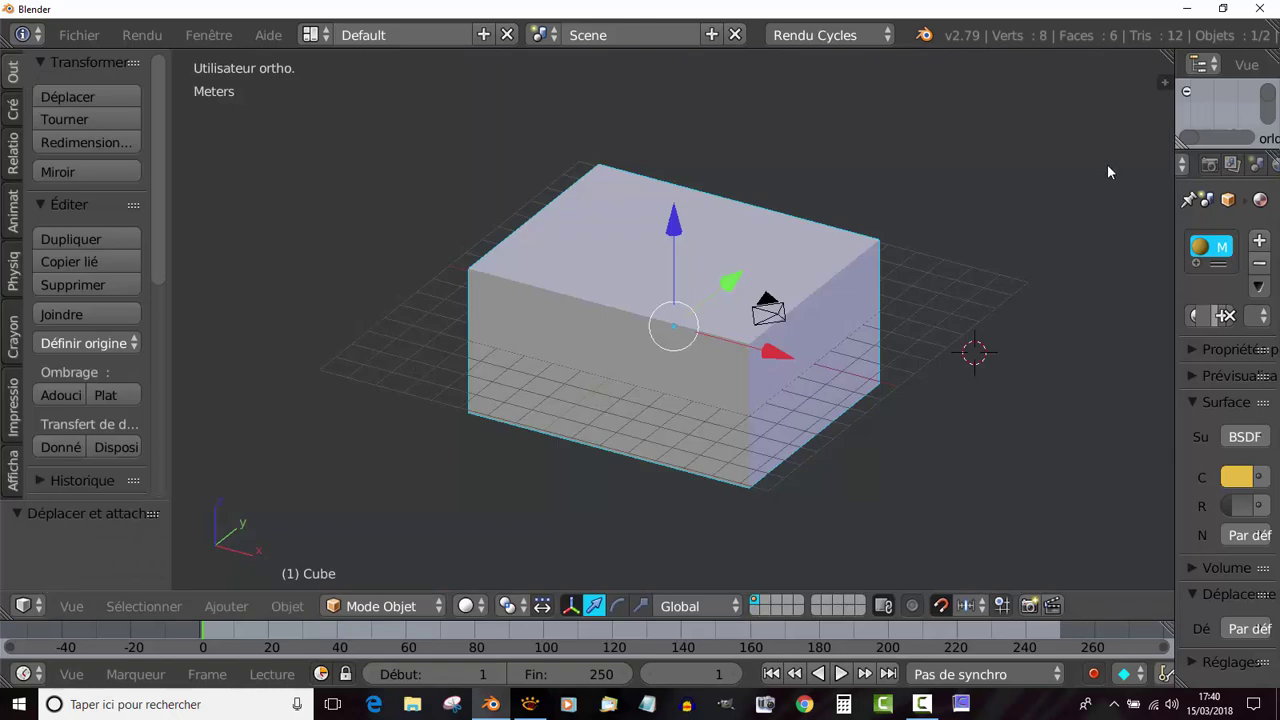
drag(170, 311, 146, 321)
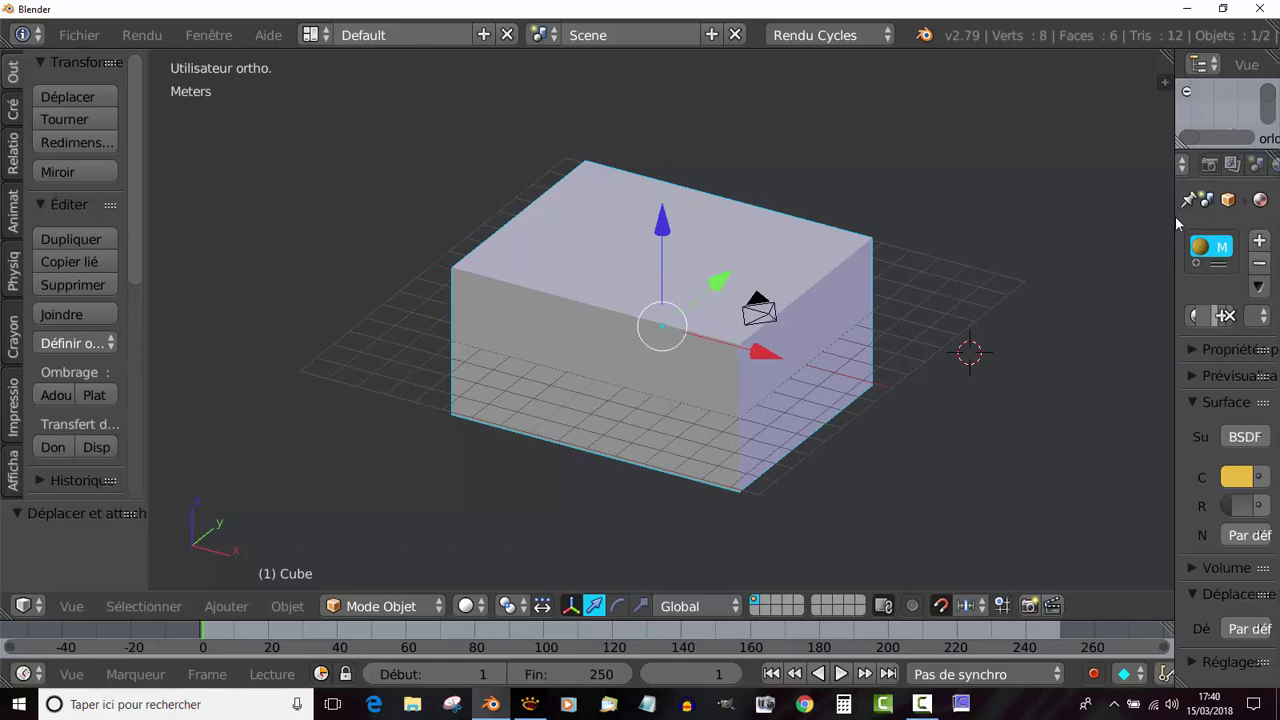
Step: Widen the properties editor and enable nodes for the world's surface
drag(1173, 218, 1035, 238)
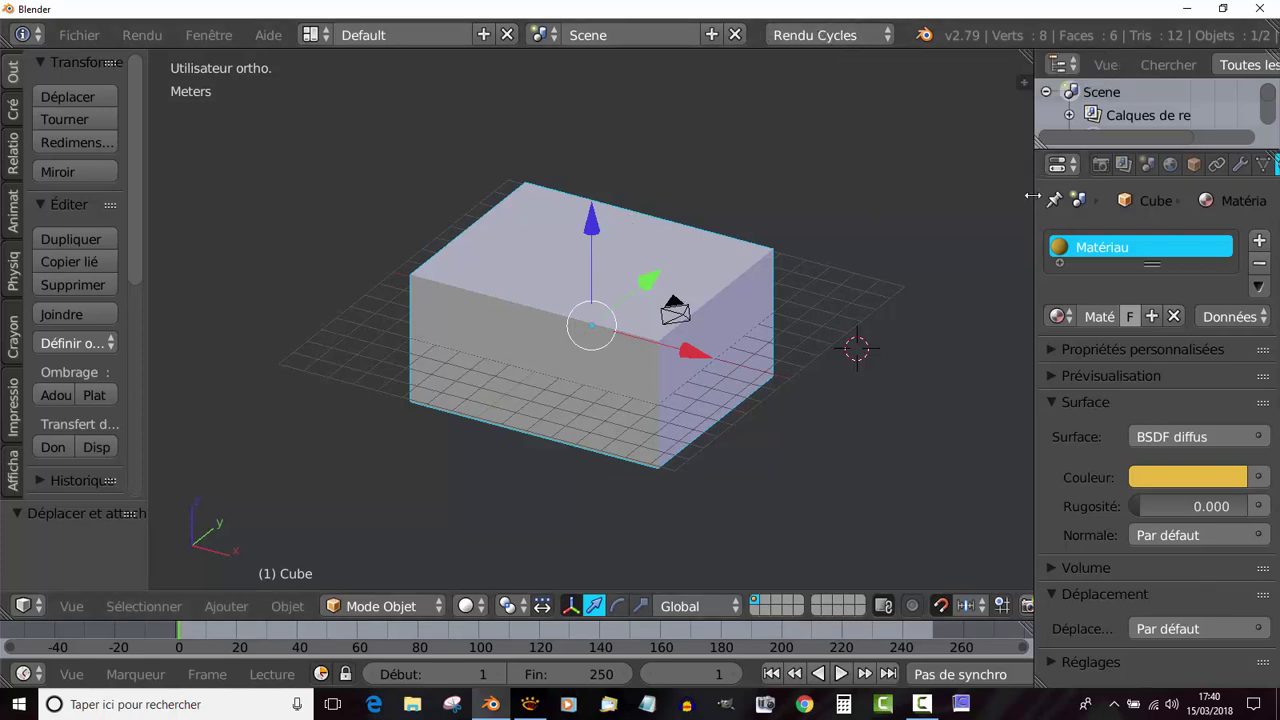
drag(1032, 196, 938, 192)
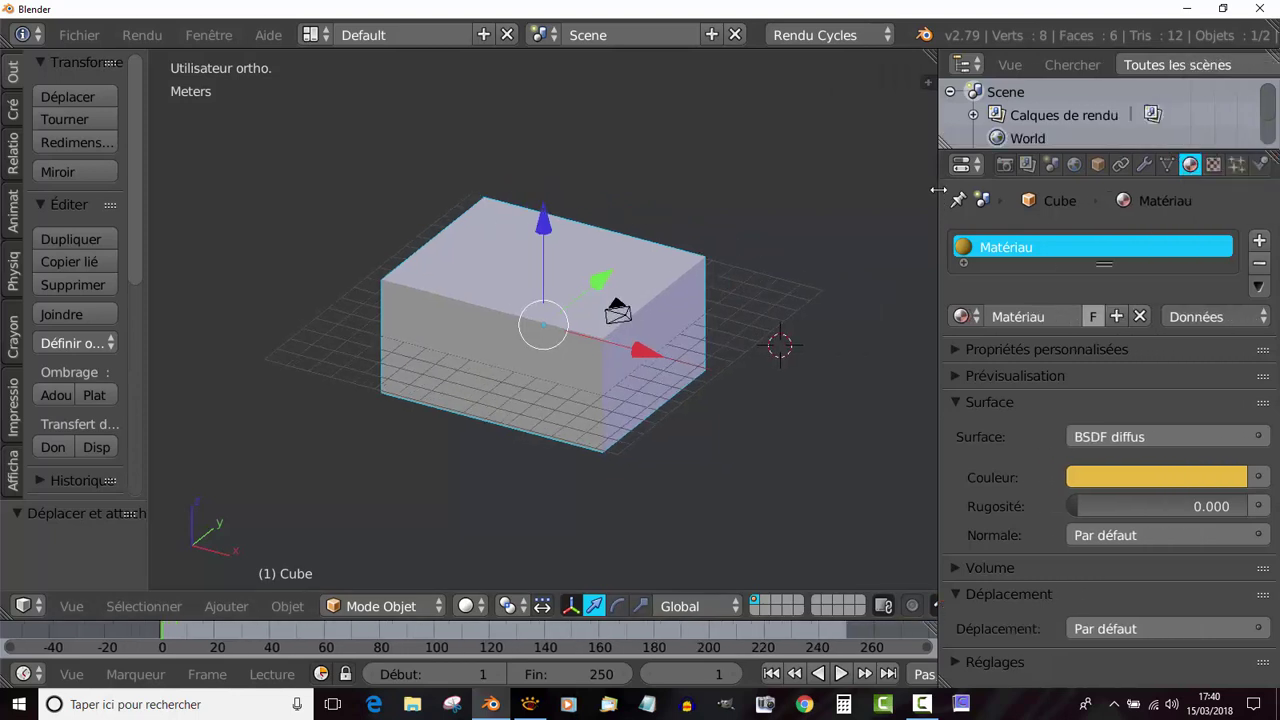
click(1076, 166)
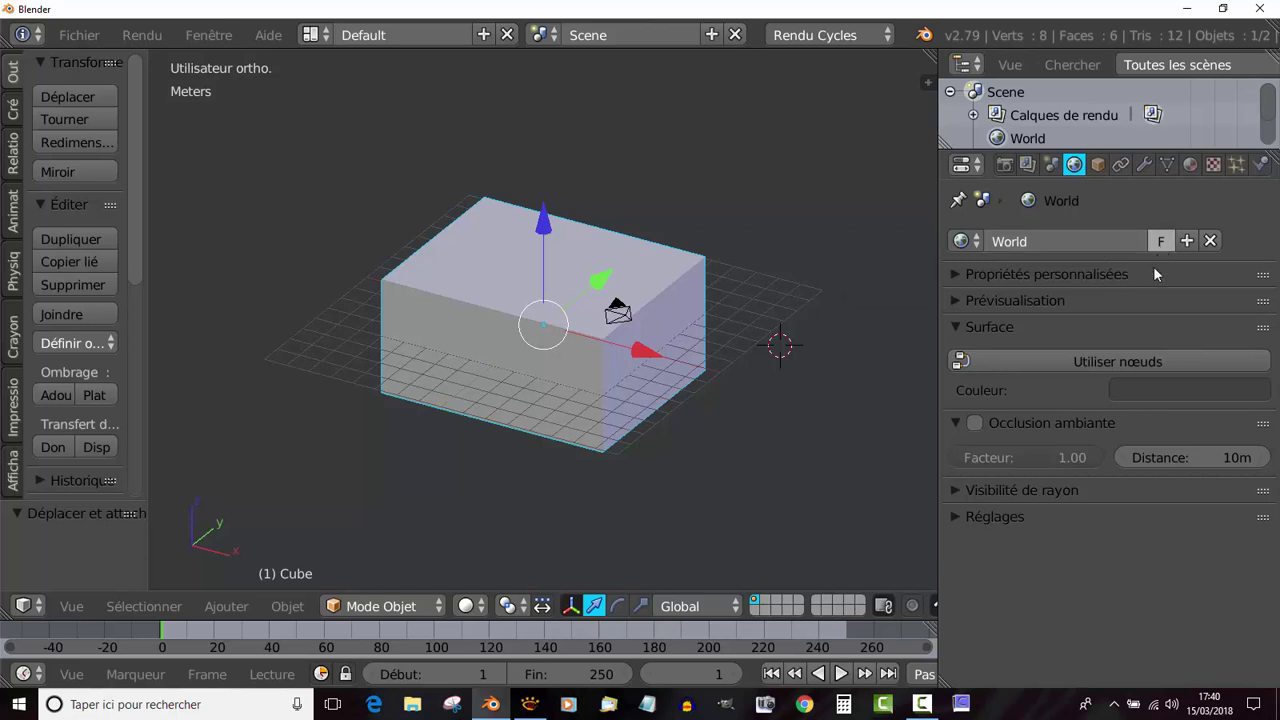
click(1159, 361)
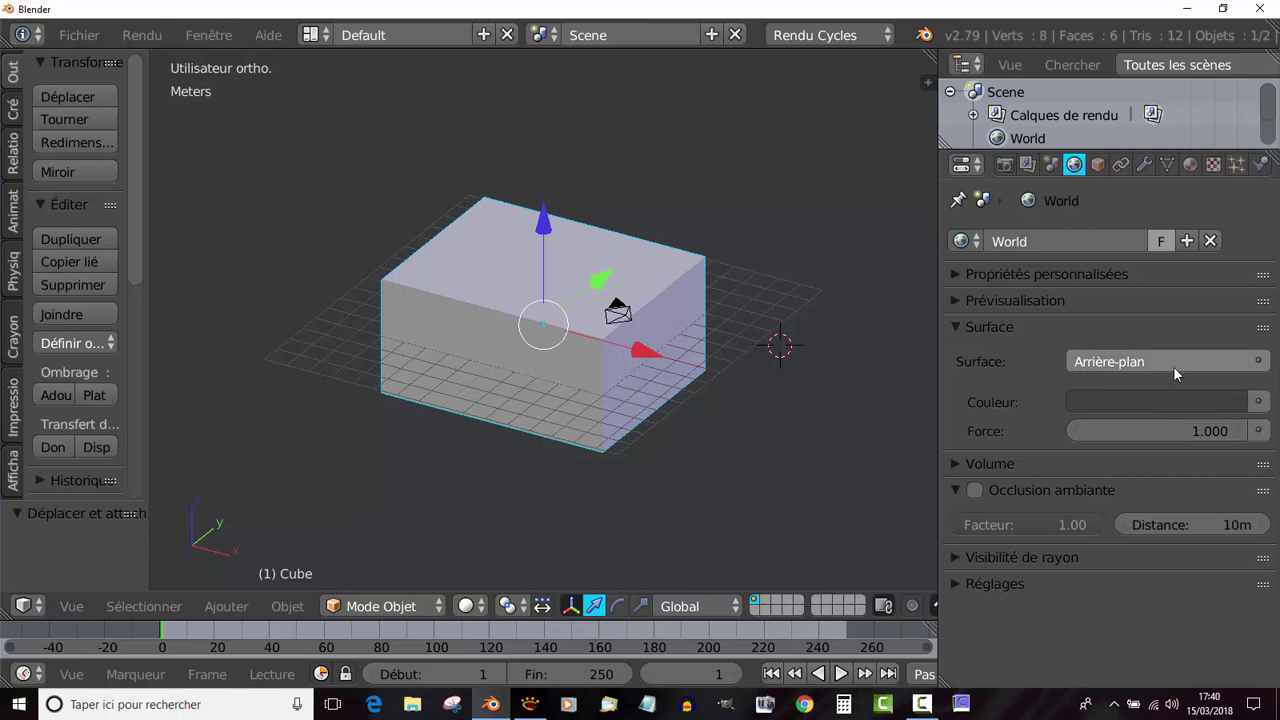
Step: Use an environment texture as the world colour and load studio017.hdr from the HDRI Studio folder, browsing it as thumbnails
click(1260, 402)
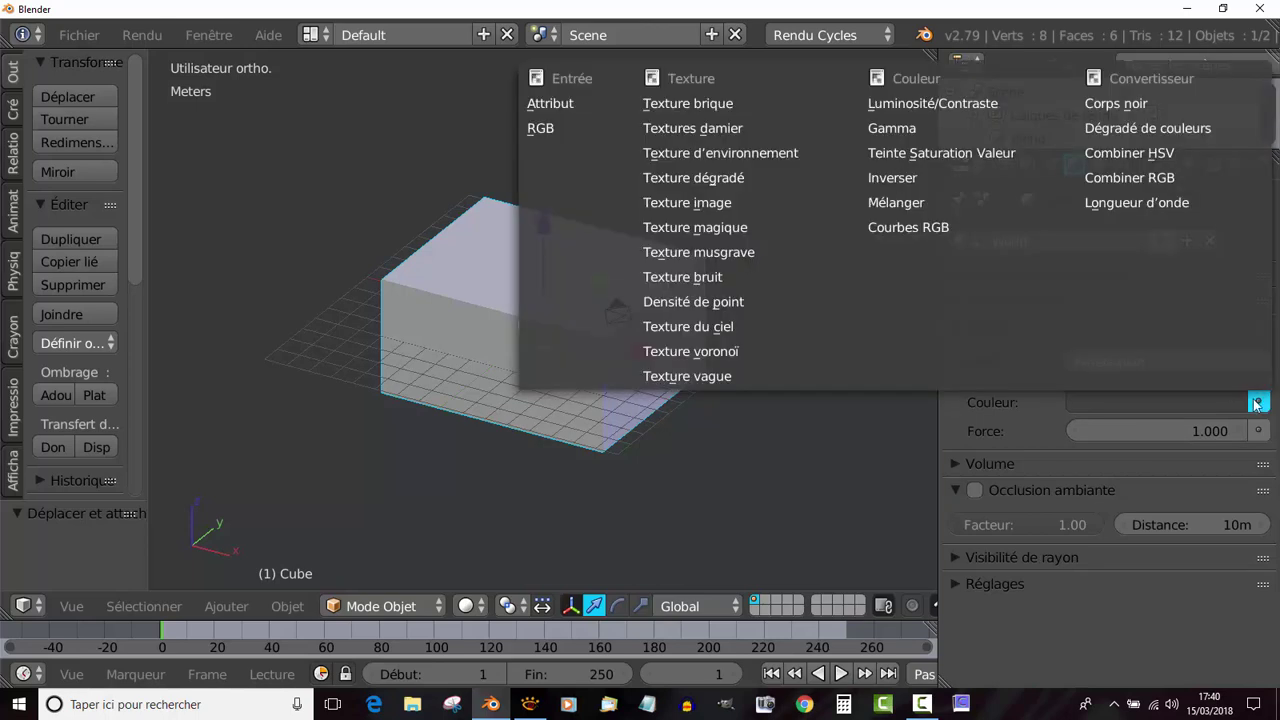
click(716, 154)
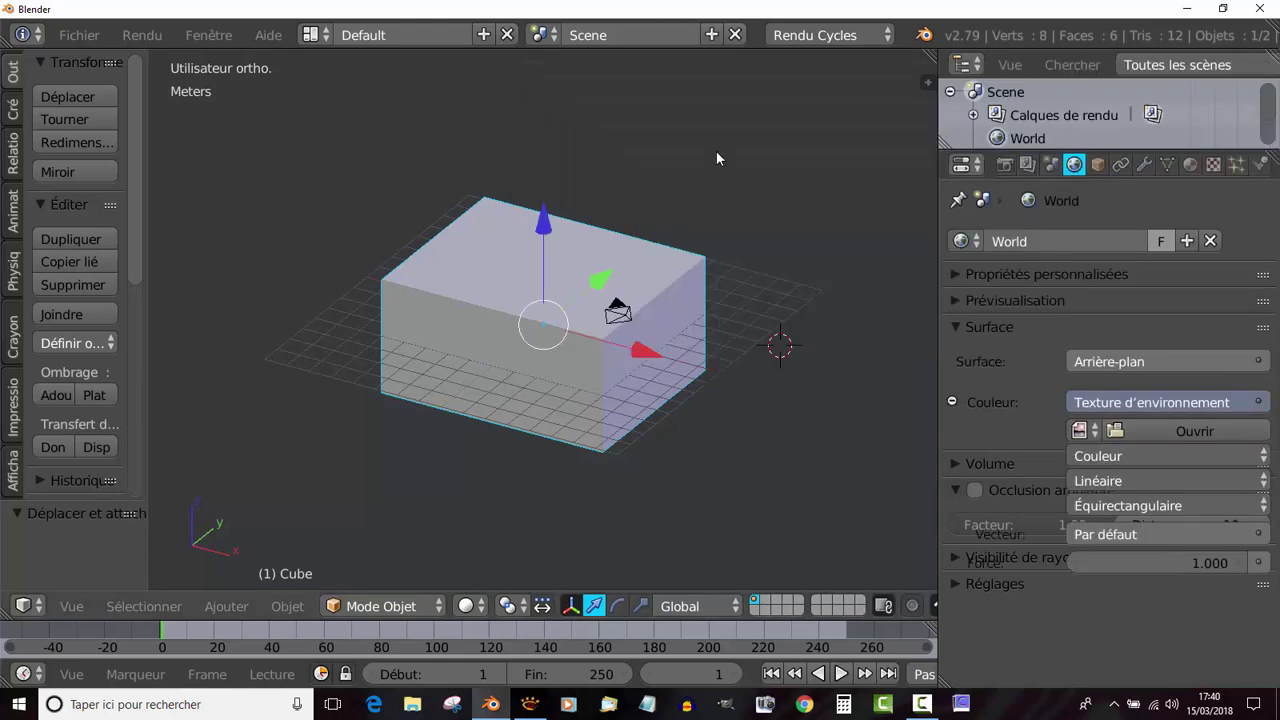
click(1197, 431)
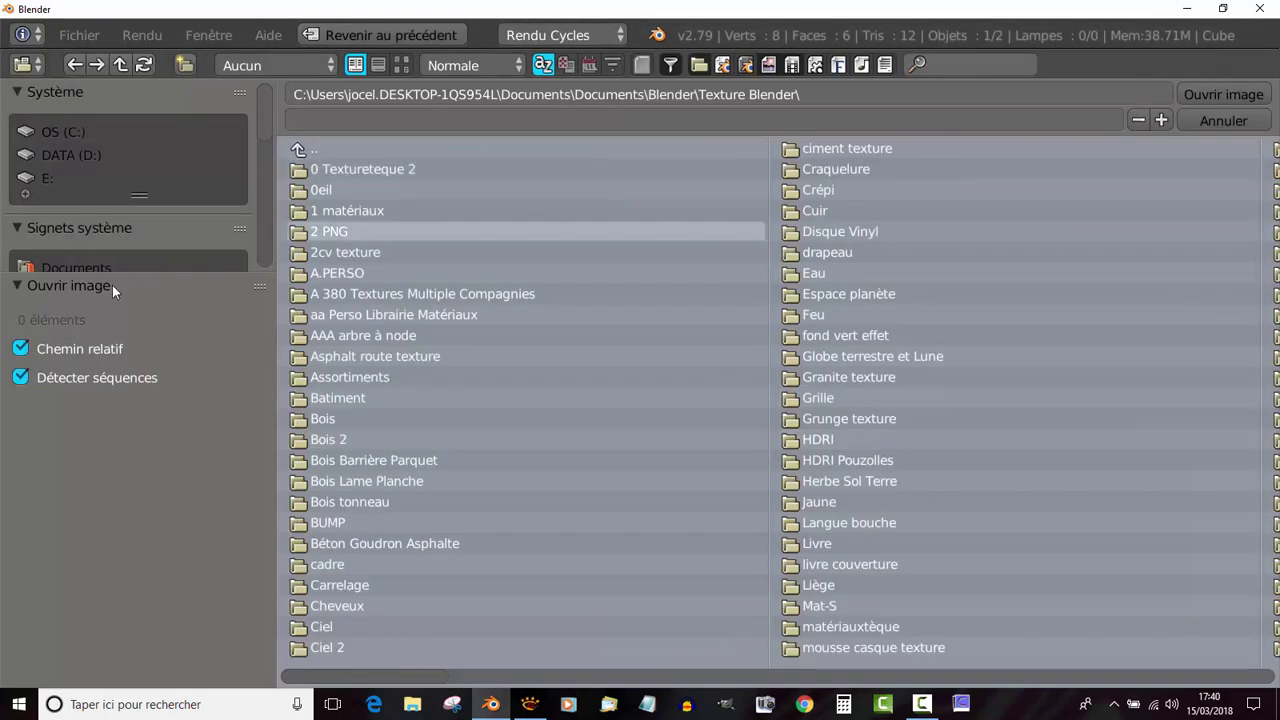
scroll(265, 155, down, 8)
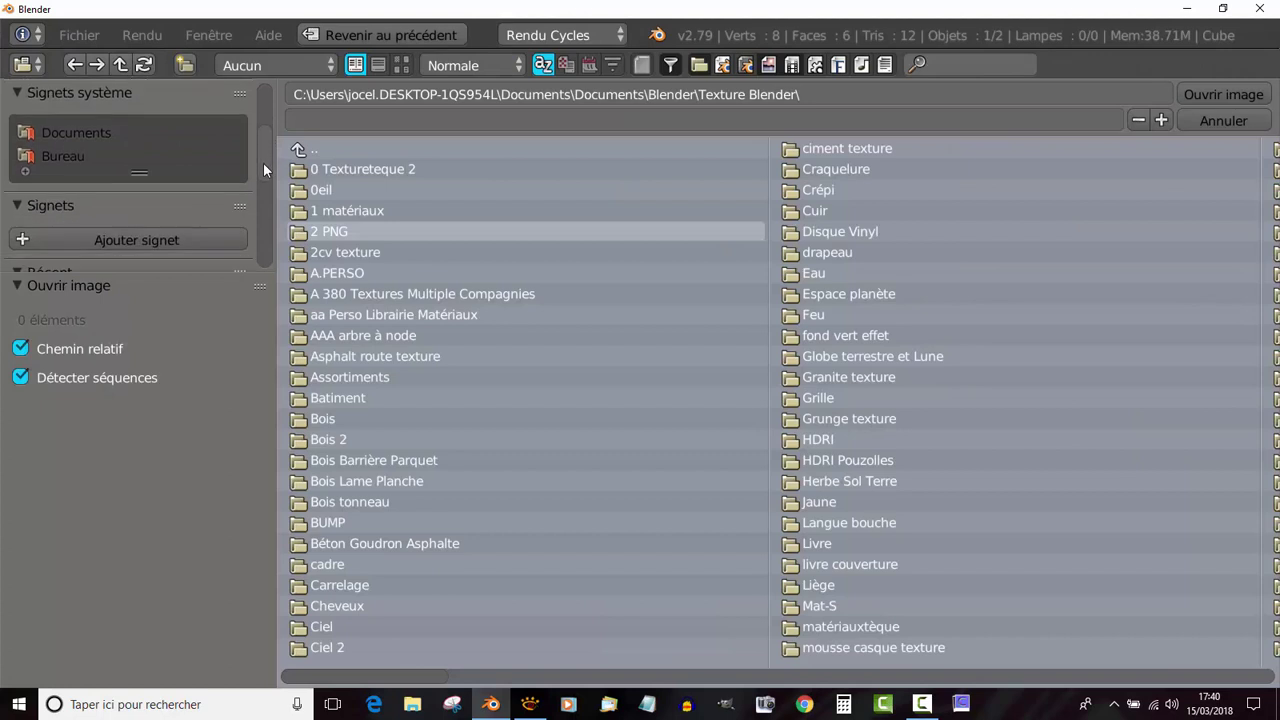
click(48, 180)
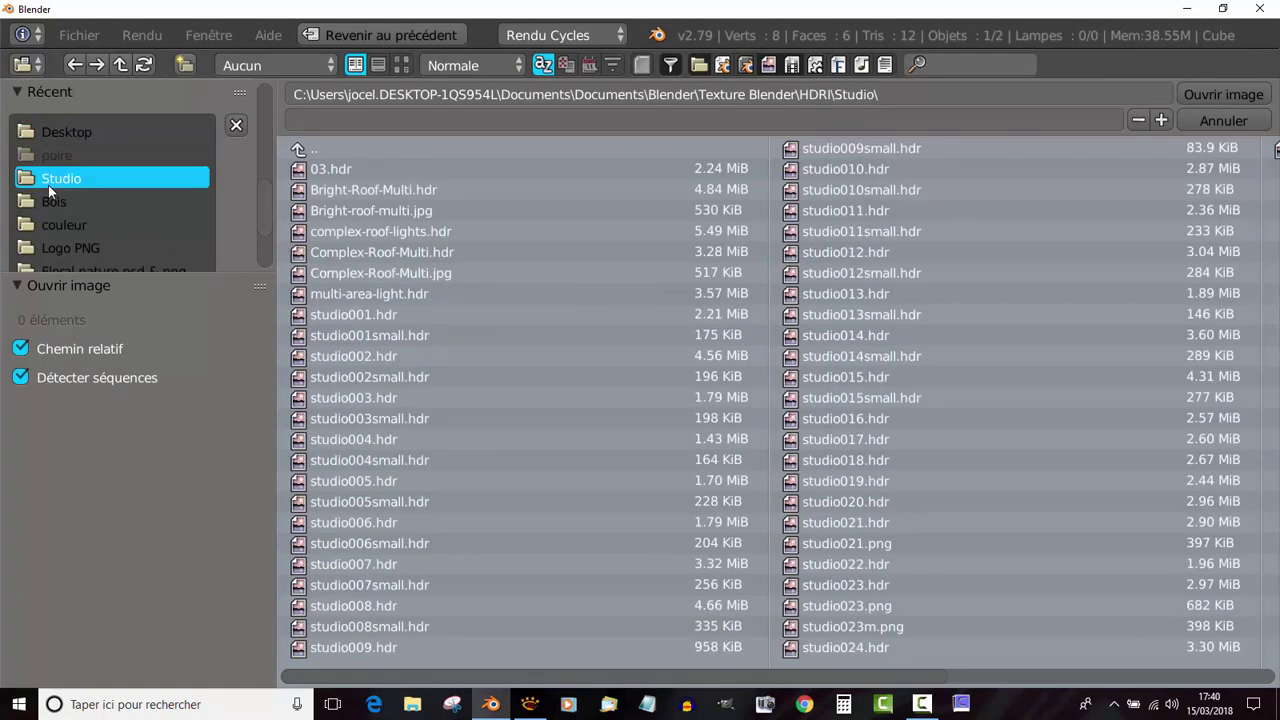
click(401, 65)
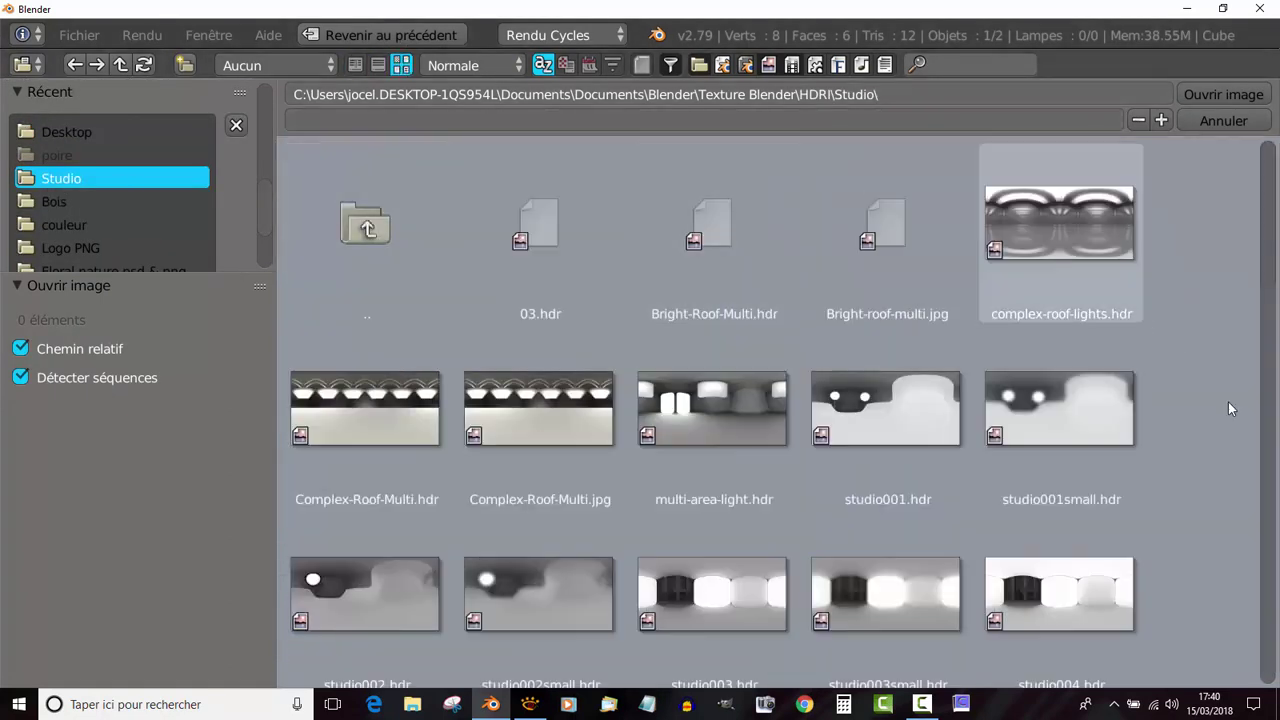
scroll(1278, 313, down, 10)
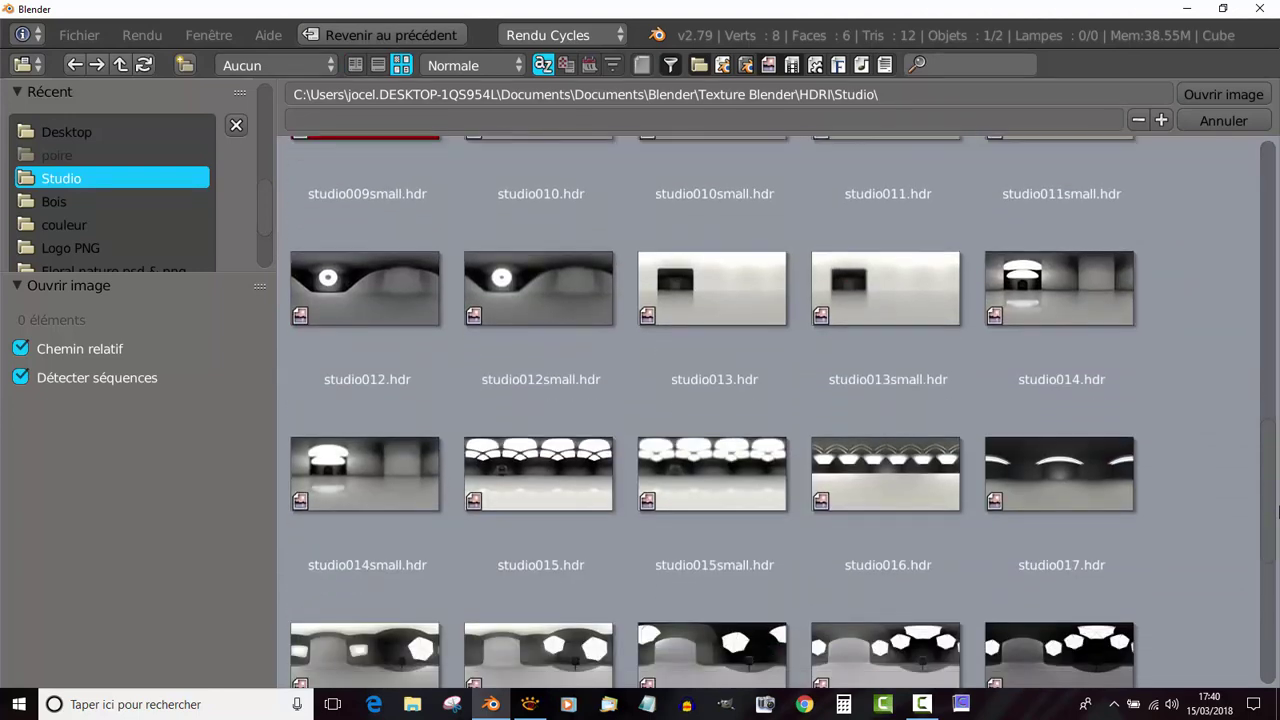
click(1136, 420)
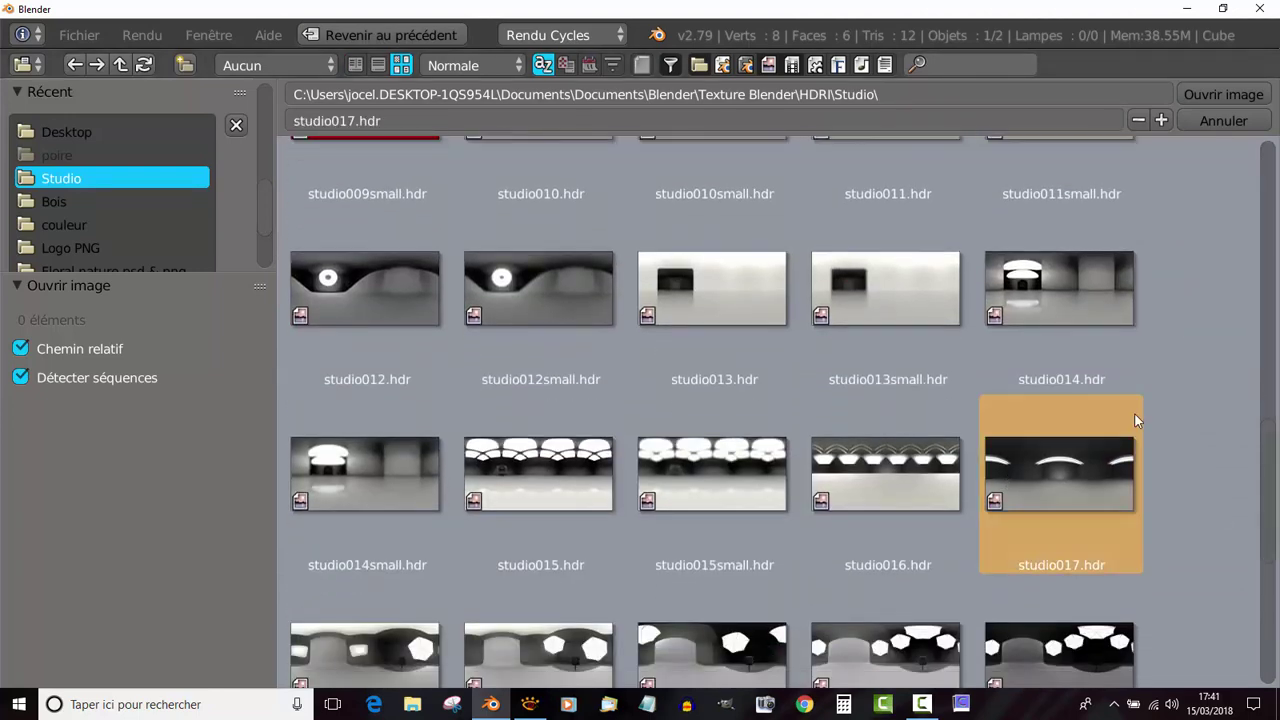
click(1220, 96)
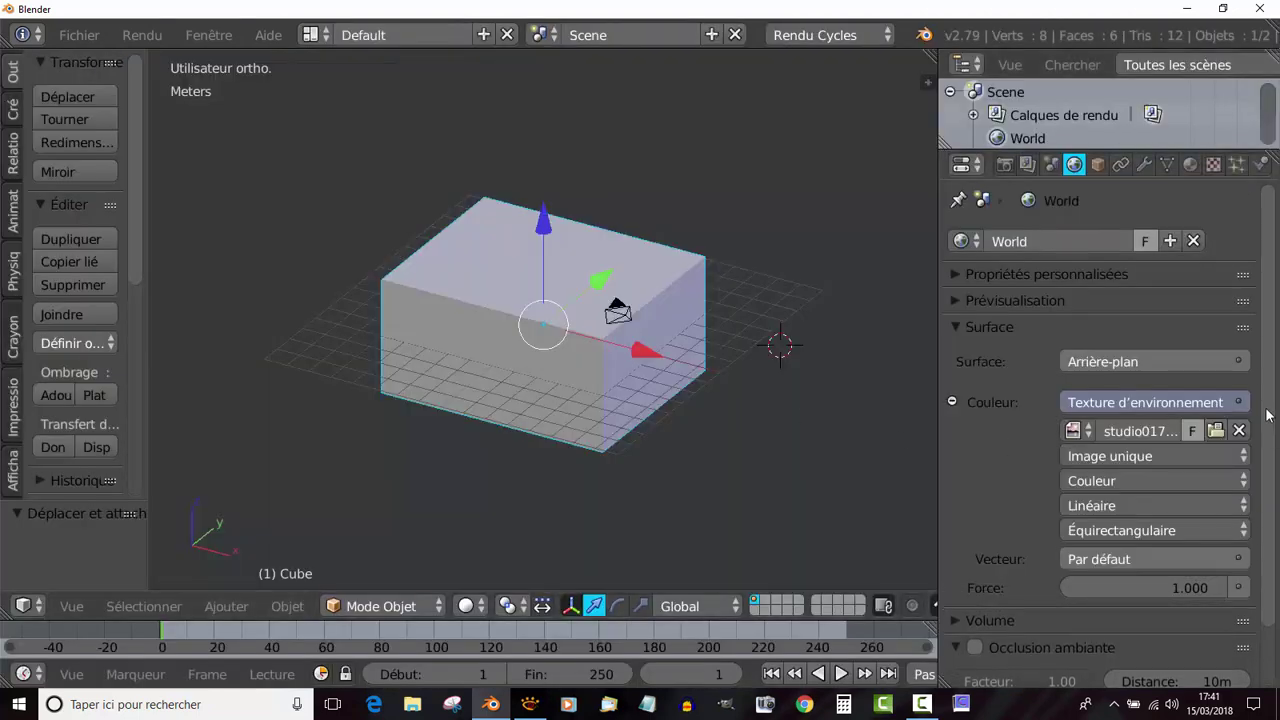
mouse_move(1272, 495)
mouse_down()
mouse_move(1273, 545)
mouse_move(1271, 490)
mouse_up()
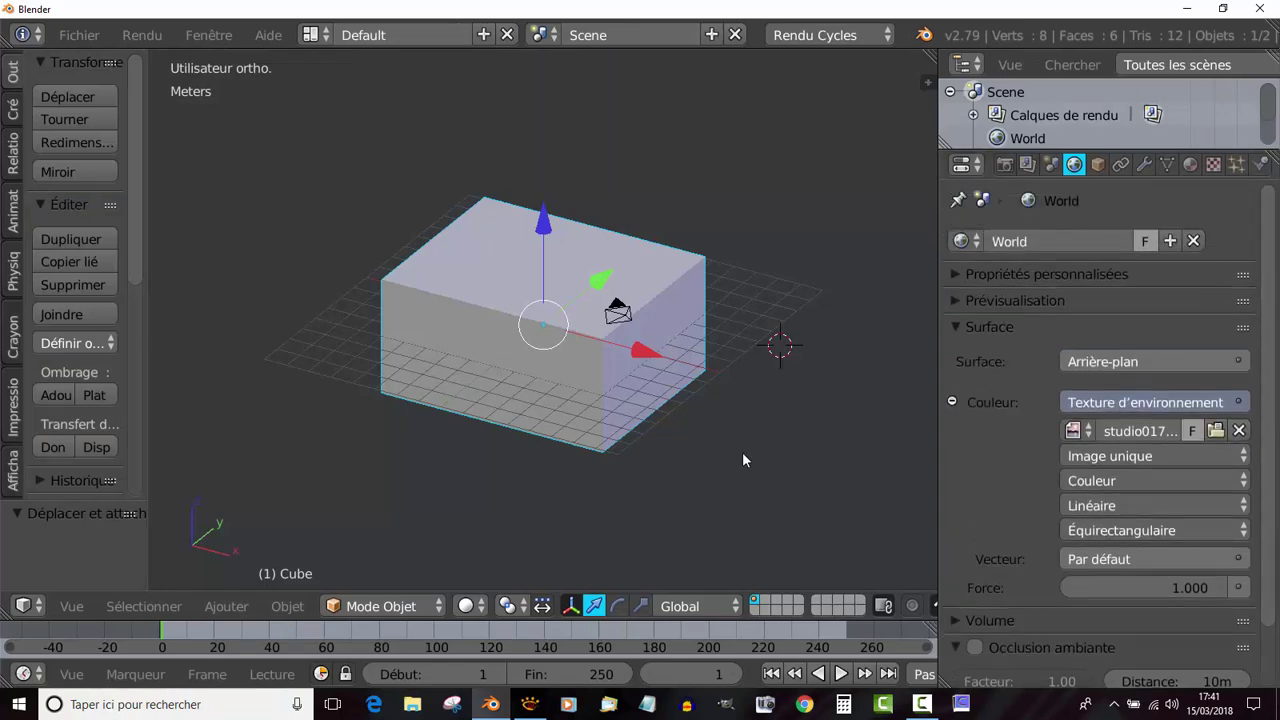
Step: Set the 3D view to rendered shading and raise the world background's strength to 2.100
click(464, 606)
click(480, 451)
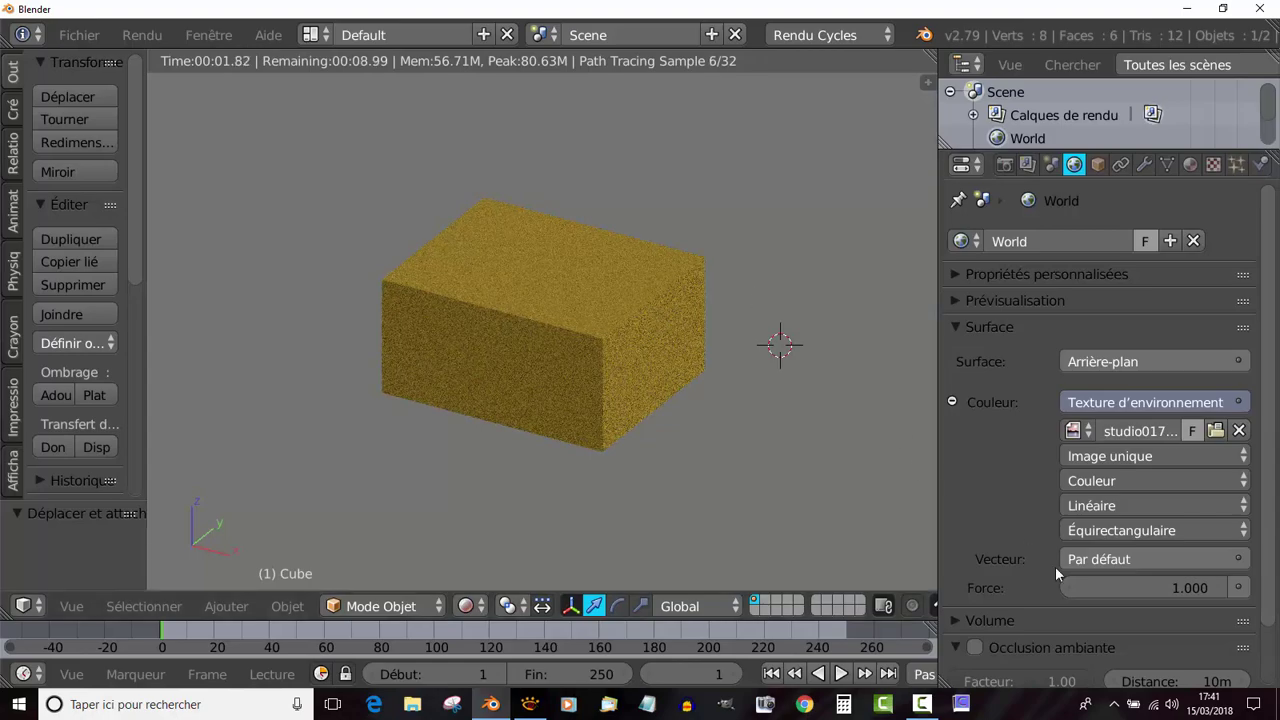
mouse_move(1149, 588)
mouse_down()
mouse_move(1220, 588)
mouse_move(1172, 588)
mouse_up()
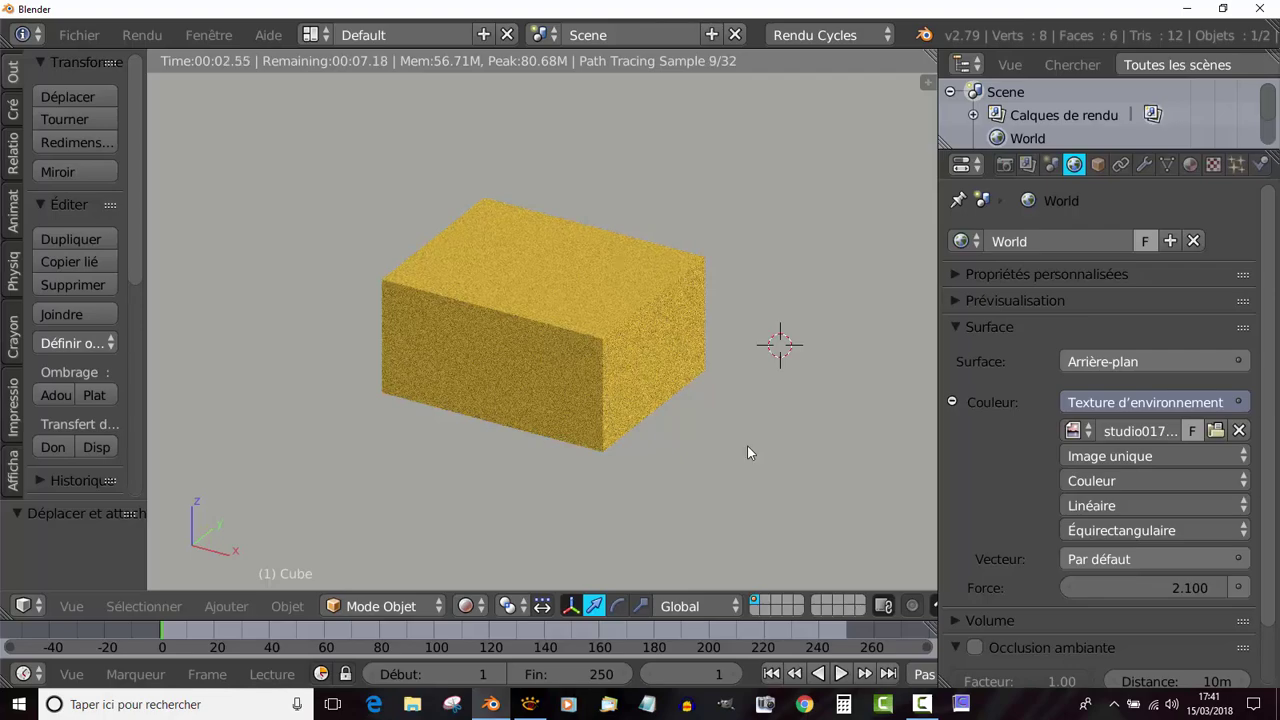
Step: Examine the rendered box against the studio HDRI background from several angles, comparing perspective and orthographic projection
key(KP_5)
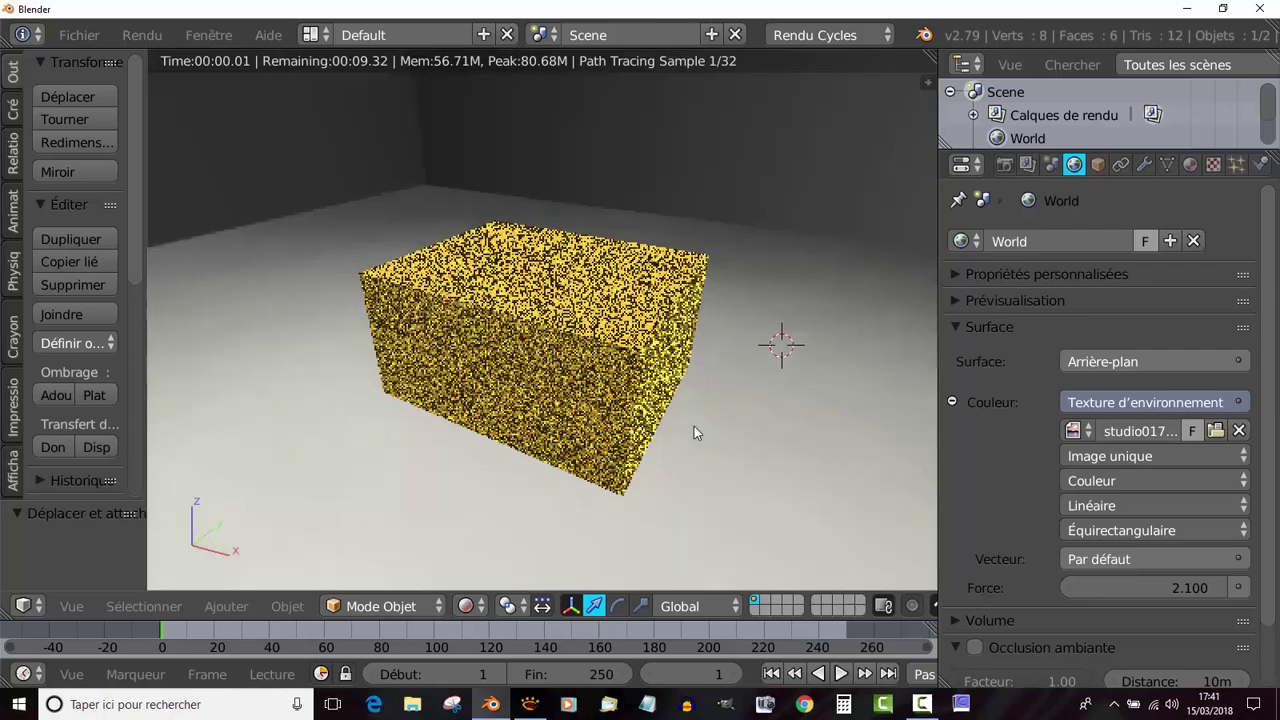
scroll(695, 426, down, 4)
middle_drag(692, 426, 551, 380)
middle_drag(545, 390, 720, 388)
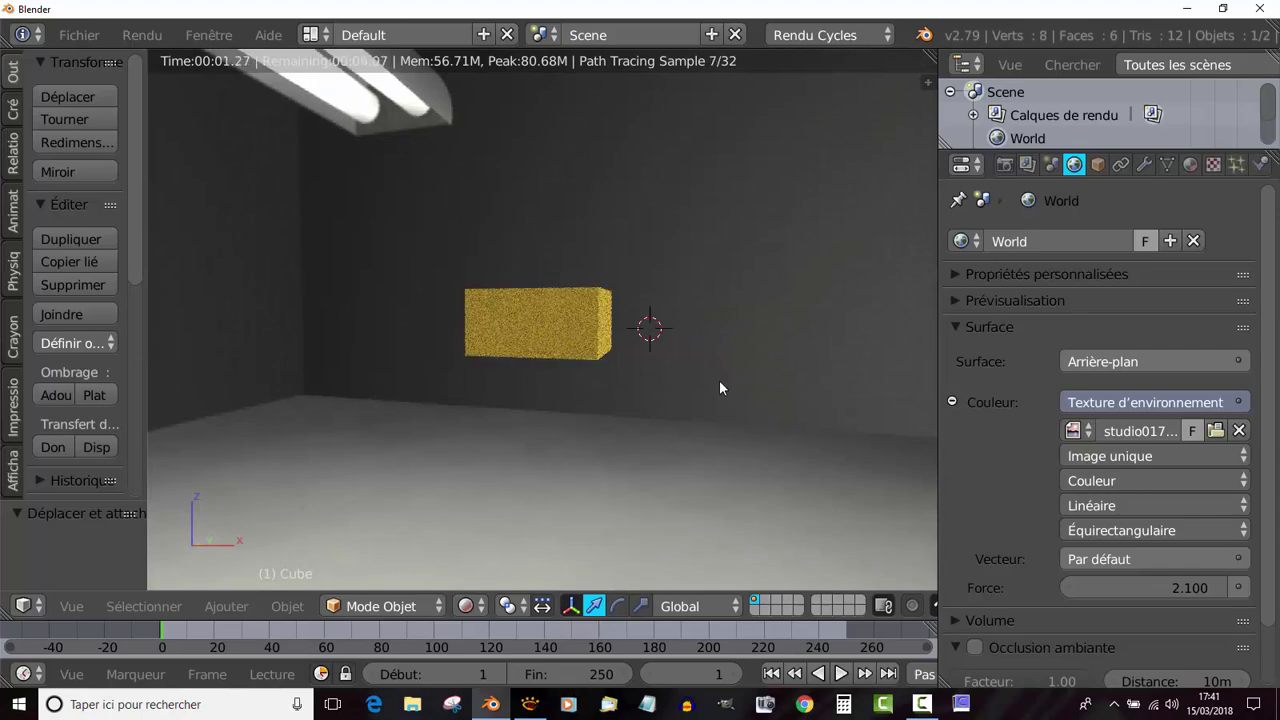
key(KP_5)
scroll(660, 397, down, 3)
scroll(660, 400, up, 6)
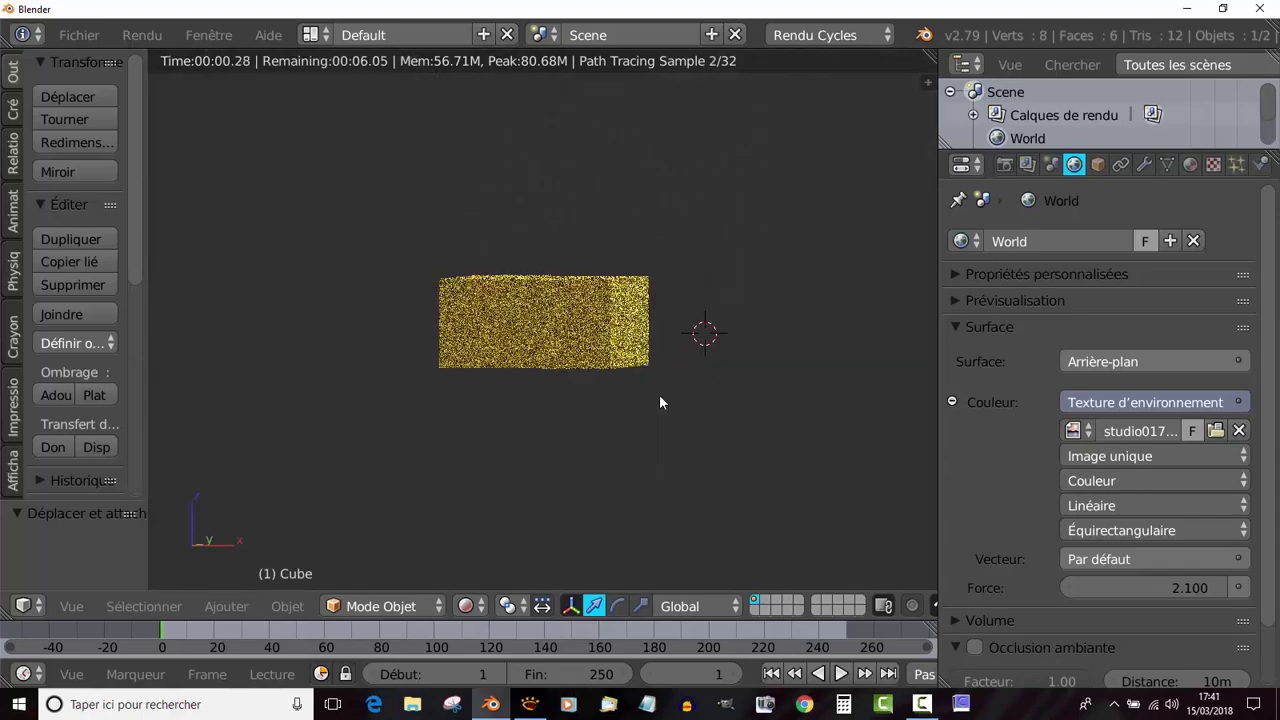
middle_drag(646, 420, 595, 386)
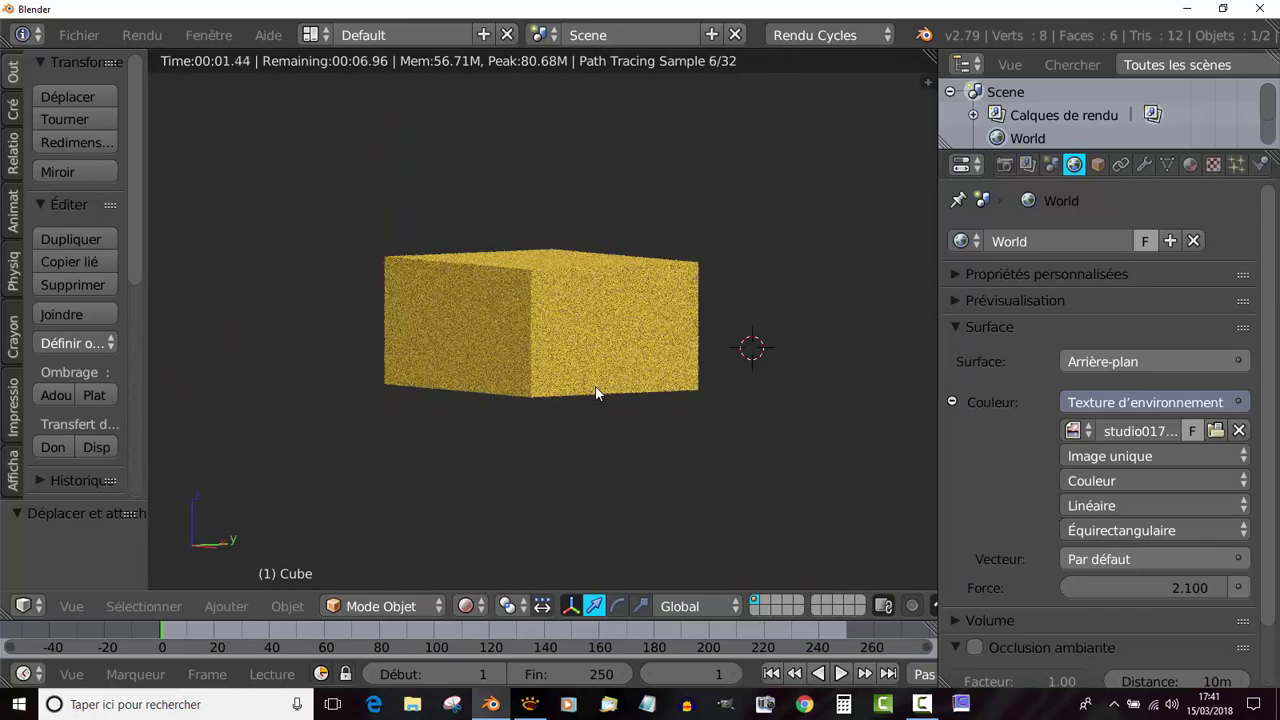
key(KP_5)
scroll(620, 391, down, 3)
middle_drag(401, 400, 443, 423)
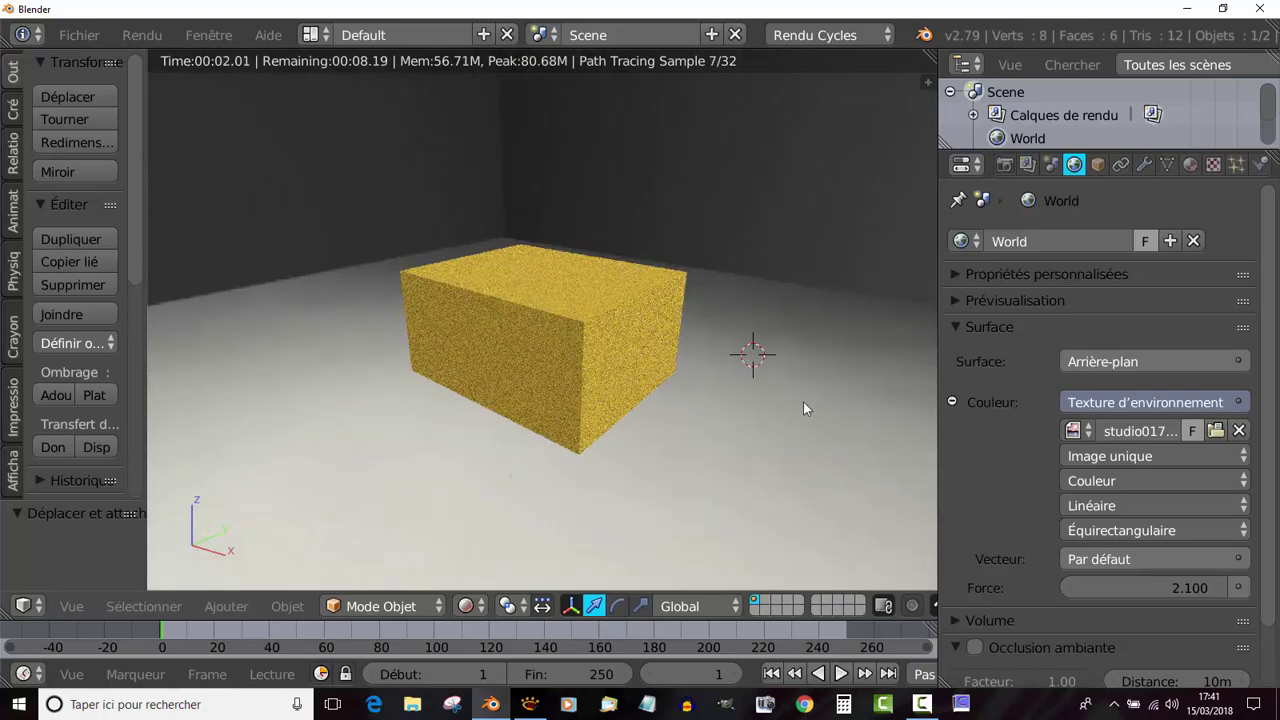
scroll(771, 425, down, 2)
scroll(738, 440, up, 3)
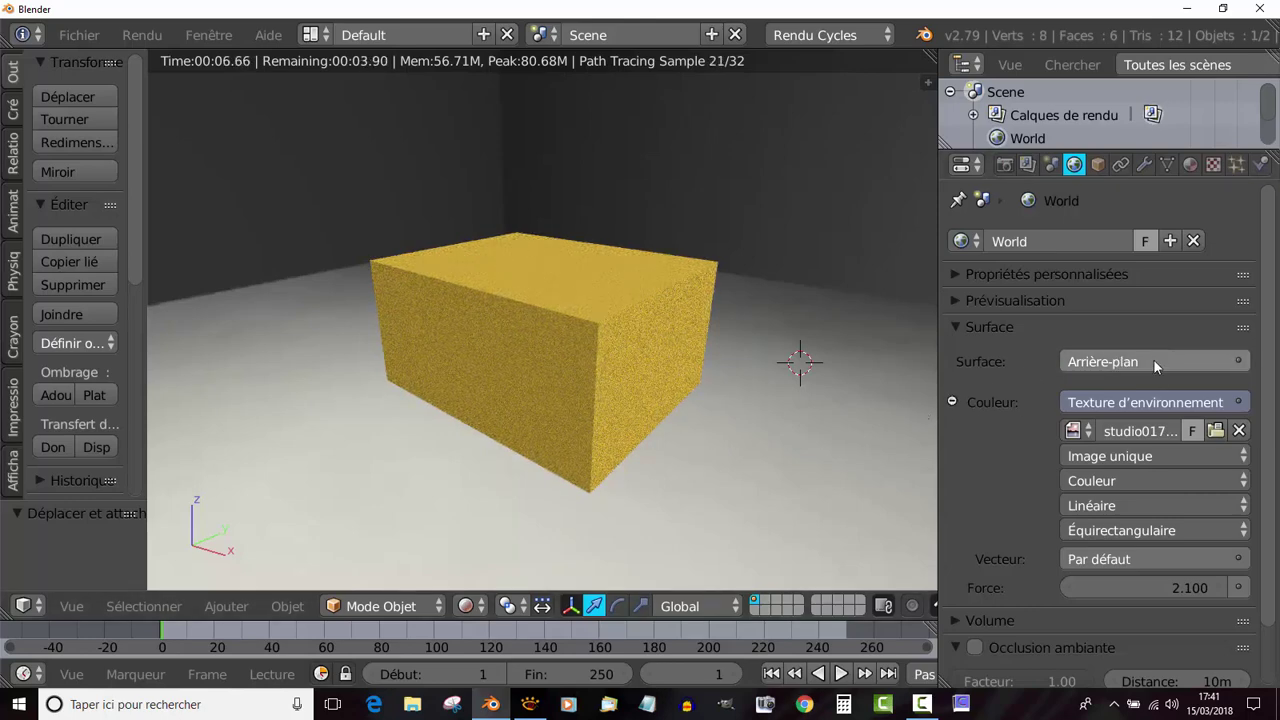
Step: Replace the world's environment texture with a sky texture and check the box in orthographic projection
click(1247, 404)
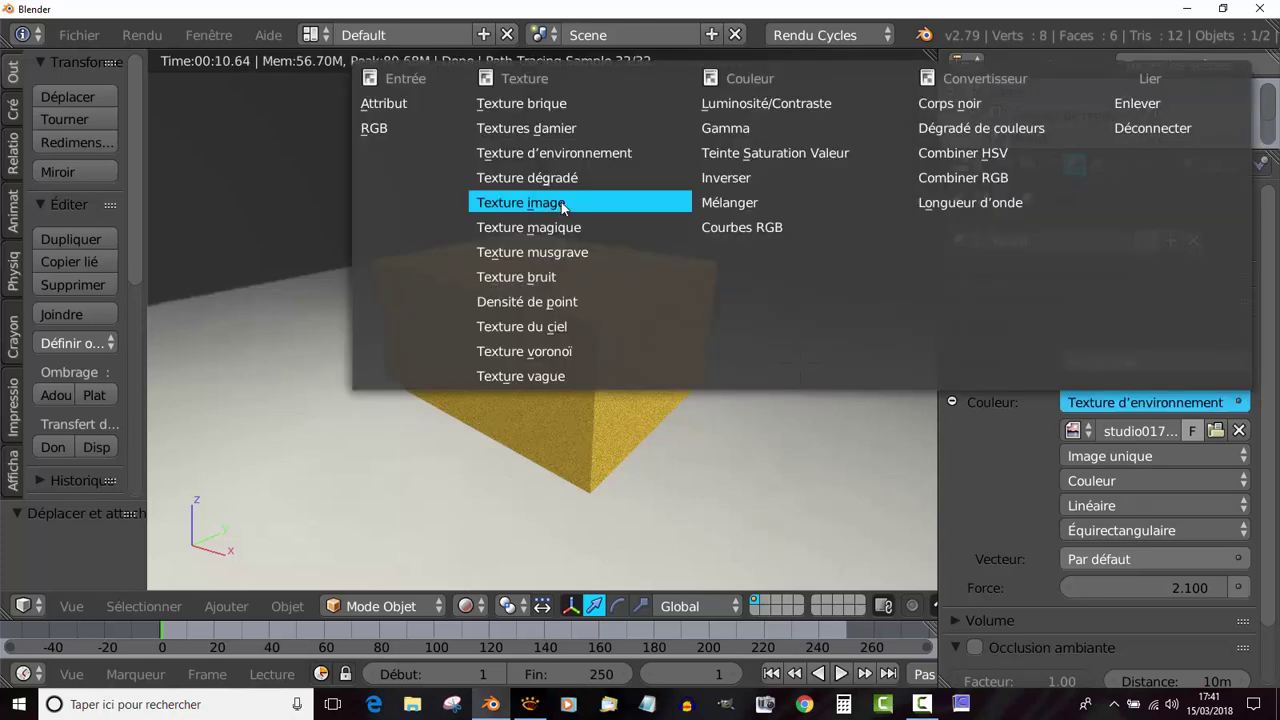
click(533, 330)
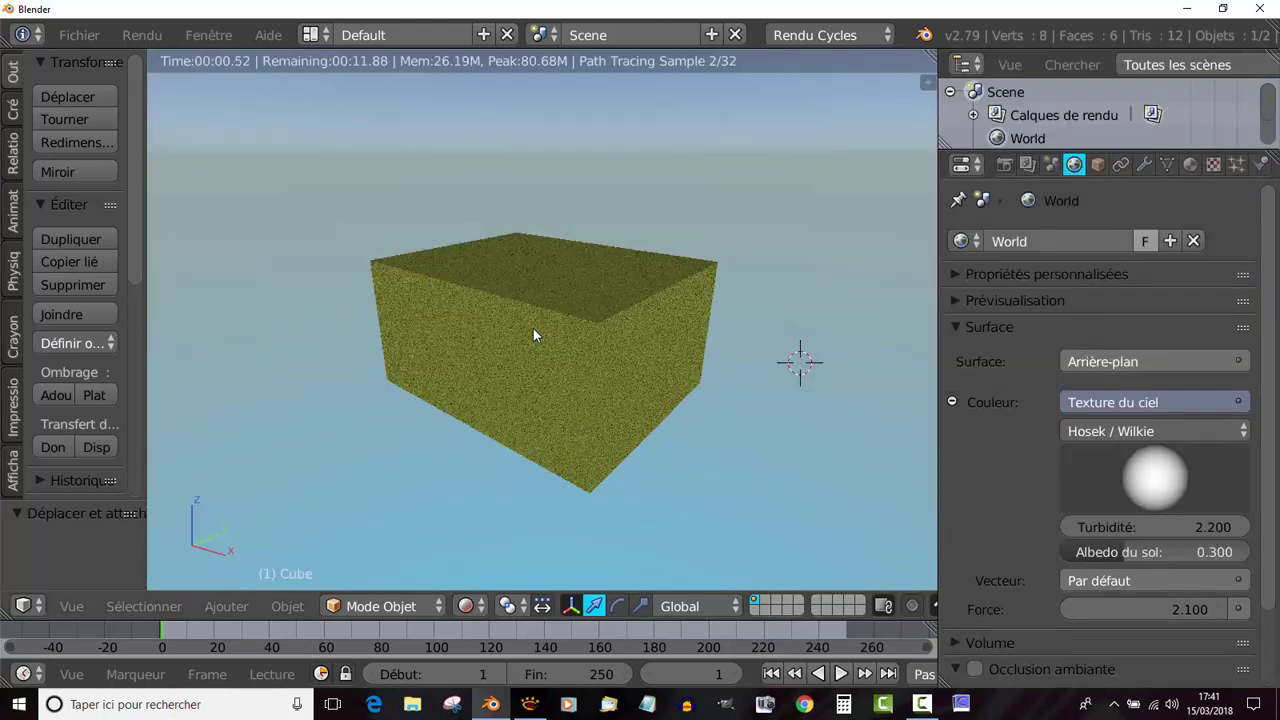
middle_drag(606, 355, 579, 328)
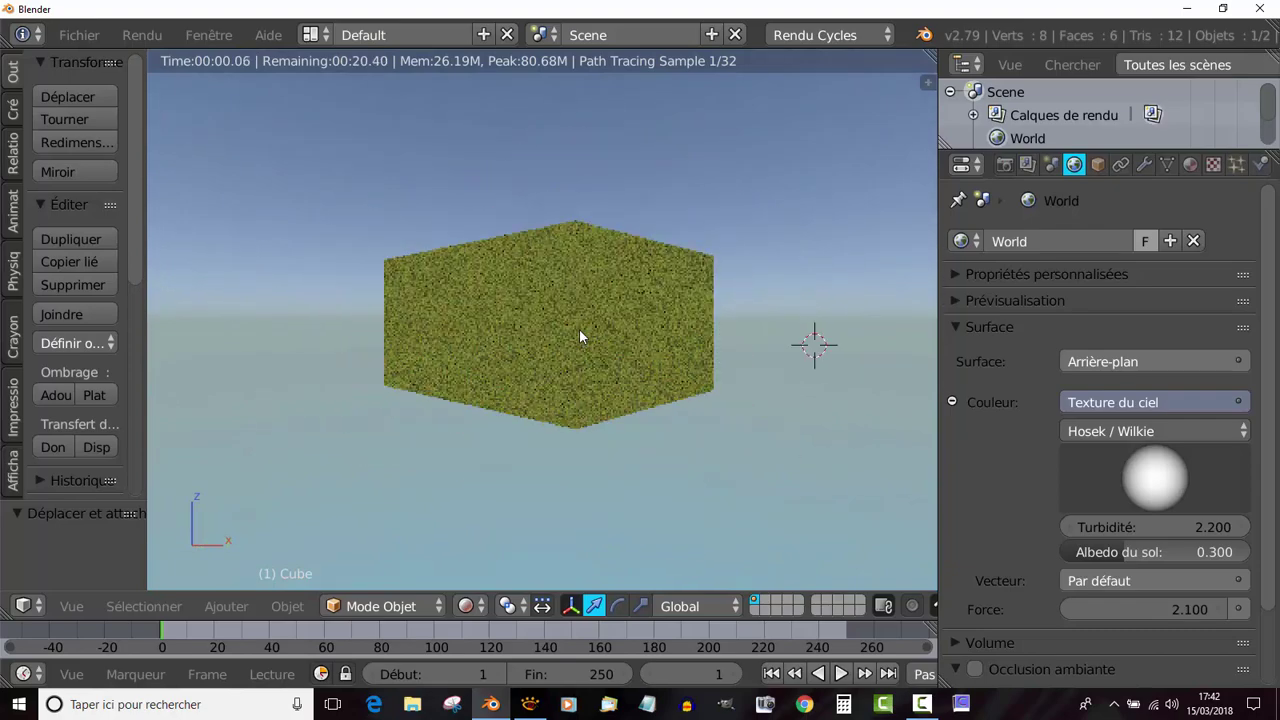
key(KP_5)
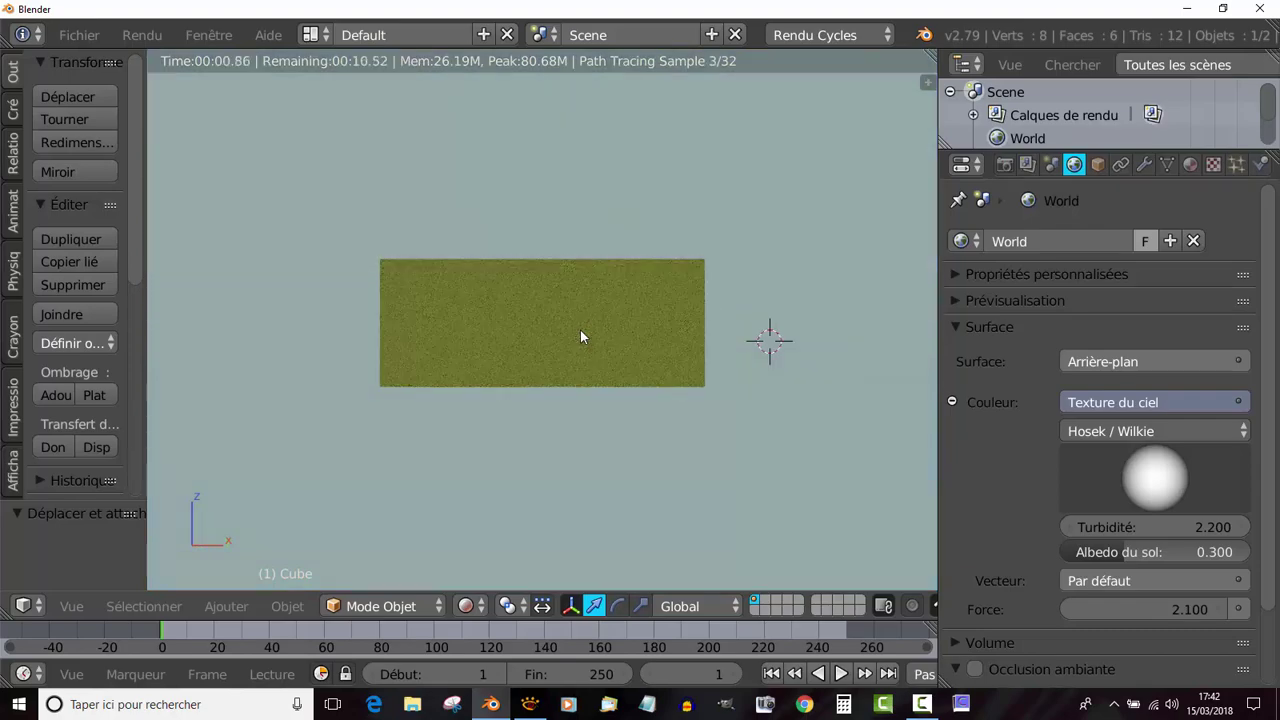
scroll(580, 330, down, 4)
middle_drag(574, 331, 688, 352)
Step: Return the view to perspective and turn the sky texture's sun direction so the light comes from one side
mouse_move(1120, 500)
mouse_down()
mouse_move(1250, 432)
mouse_move(1171, 497)
mouse_move(1202, 454)
mouse_move(1152, 481)
mouse_up()
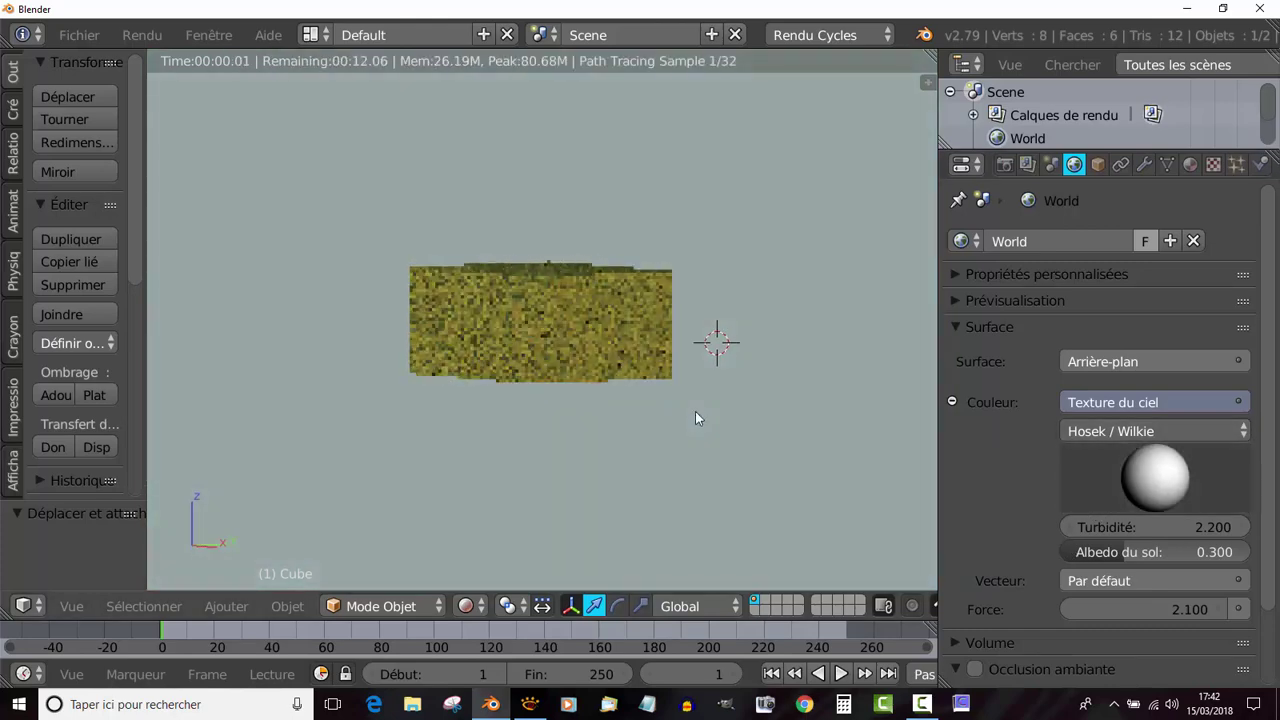
key(KP_5)
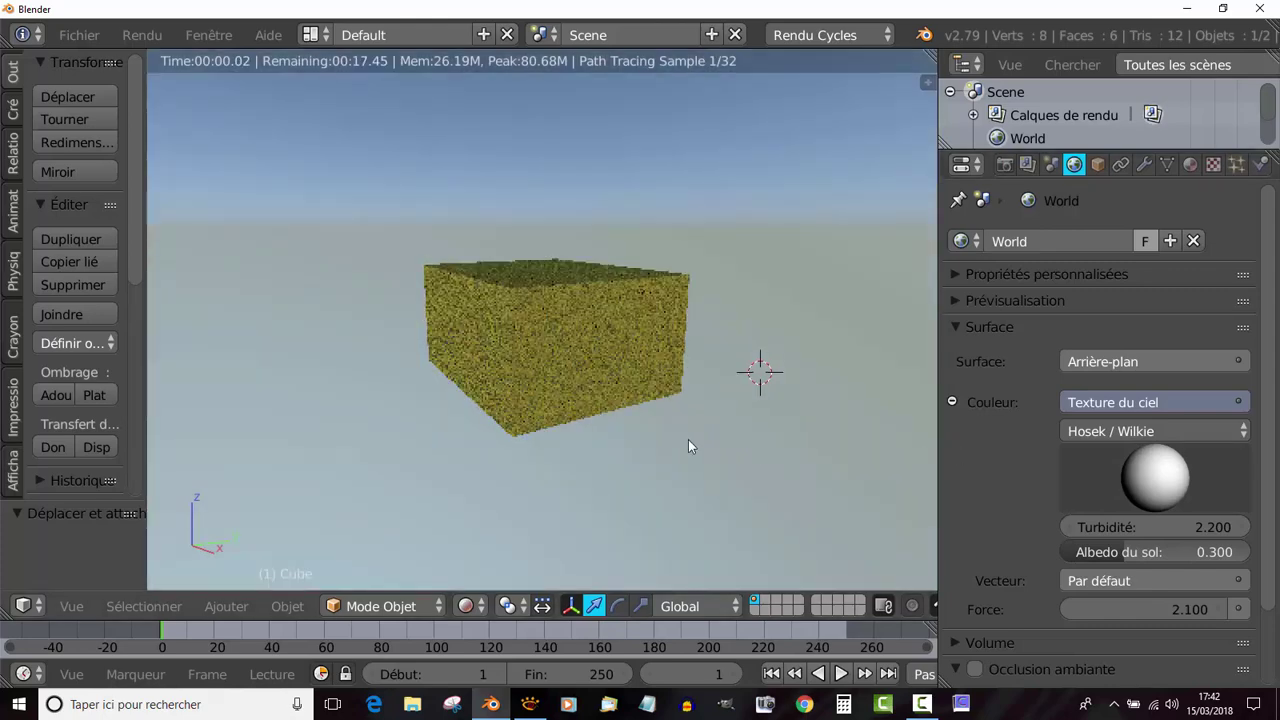
drag(1184, 464, 1075, 505)
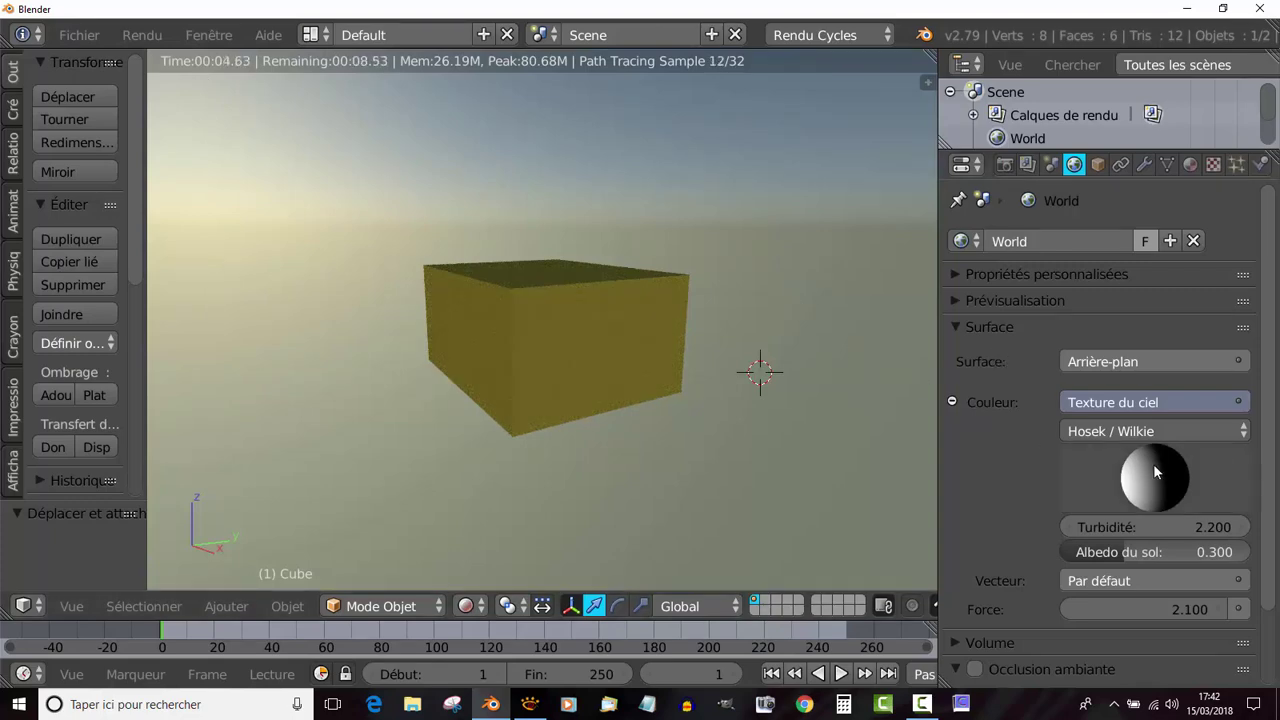
mouse_move(1153, 463)
mouse_down()
mouse_move(1143, 487)
mouse_move(1169, 472)
mouse_move(1105, 545)
mouse_move(1115, 554)
mouse_move(1150, 474)
mouse_up()
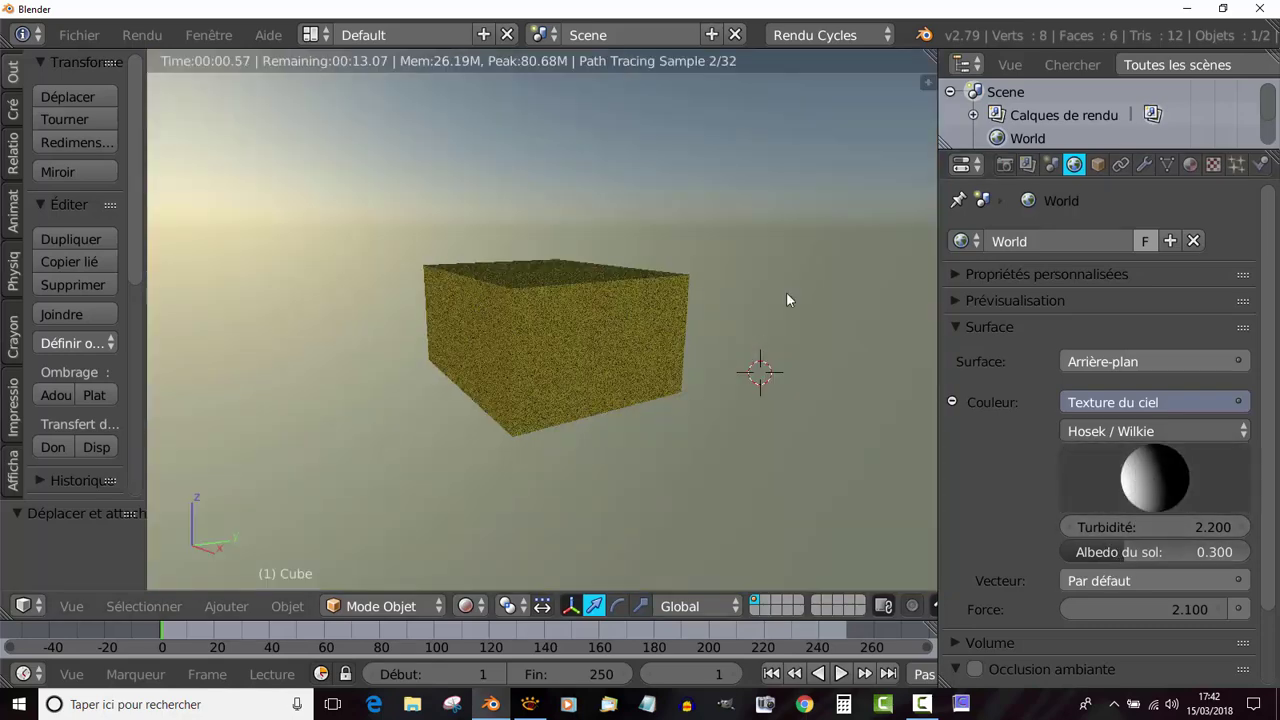
Step: Narrow the properties editor to enlarge the 3D view and inspect the sky-lit box from different sides
drag(938, 346, 1070, 346)
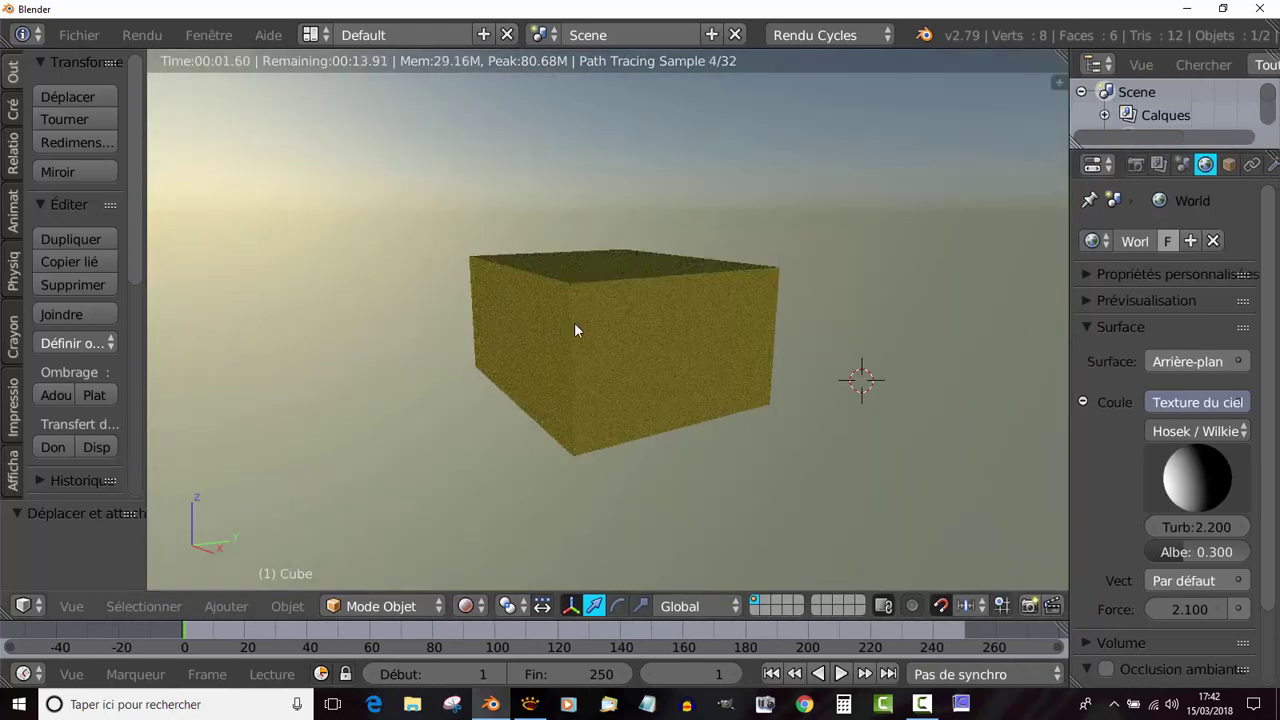
middle_drag(574, 322, 657, 333)
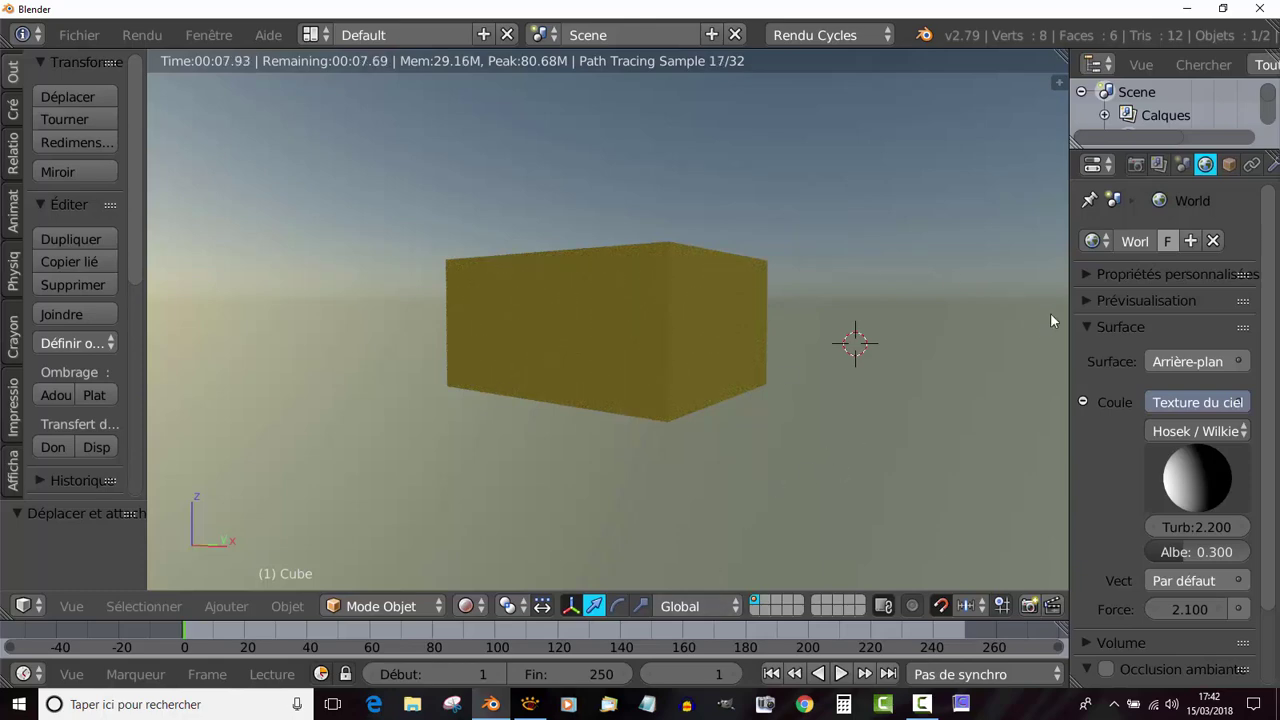
middle_drag(952, 365, 880, 392)
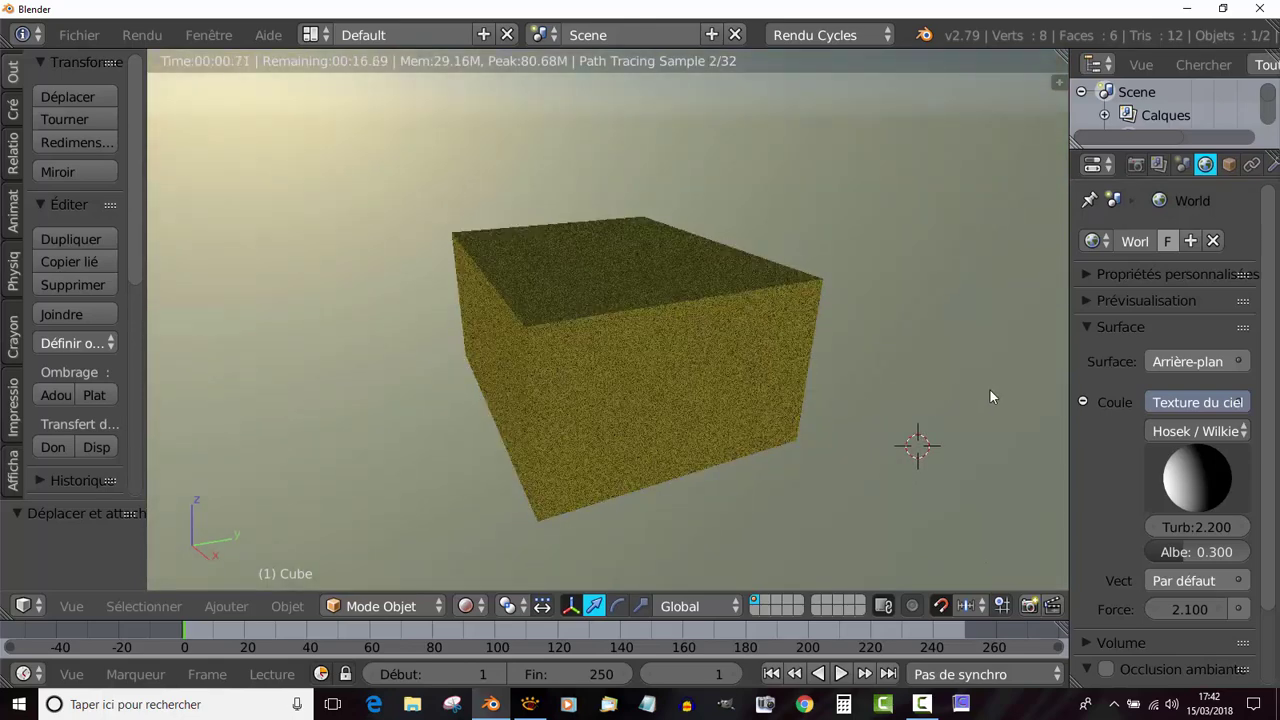